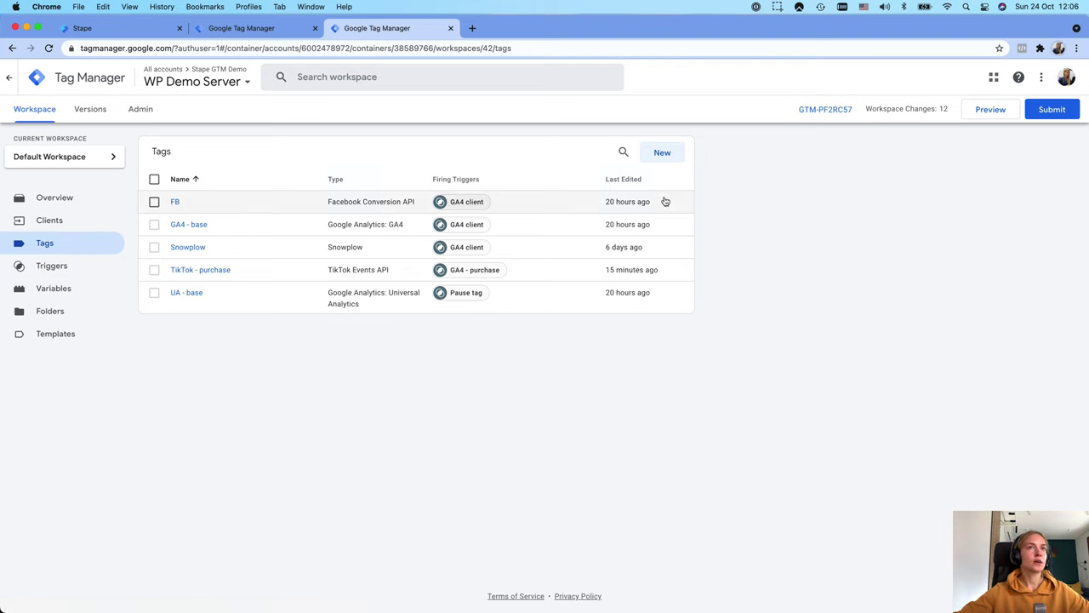
Step: Look through the tag templates offered in the Community Template Gallery
click(68, 334)
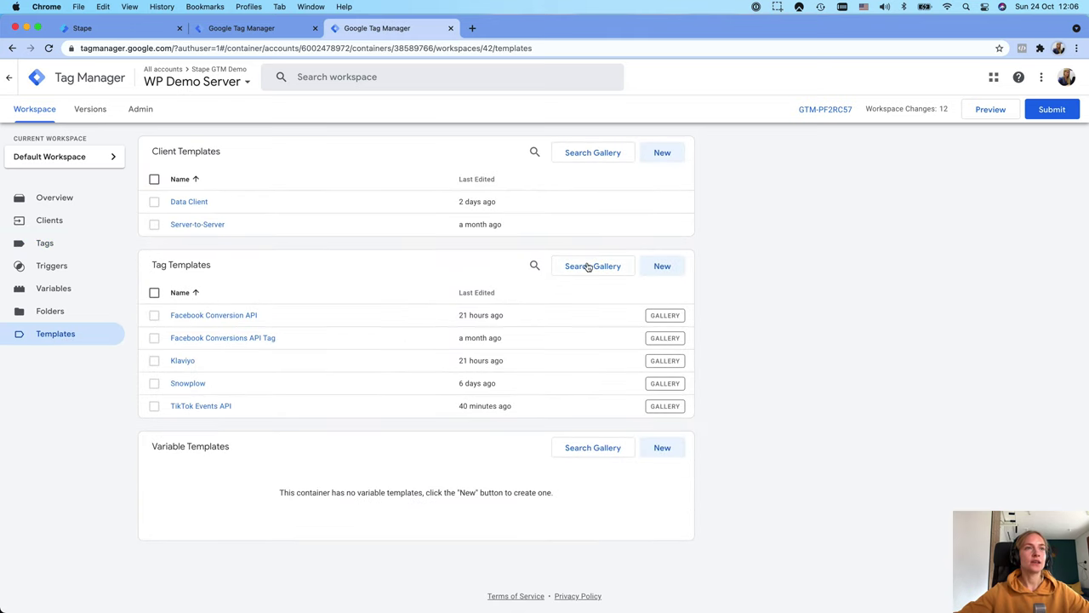
click(596, 269)
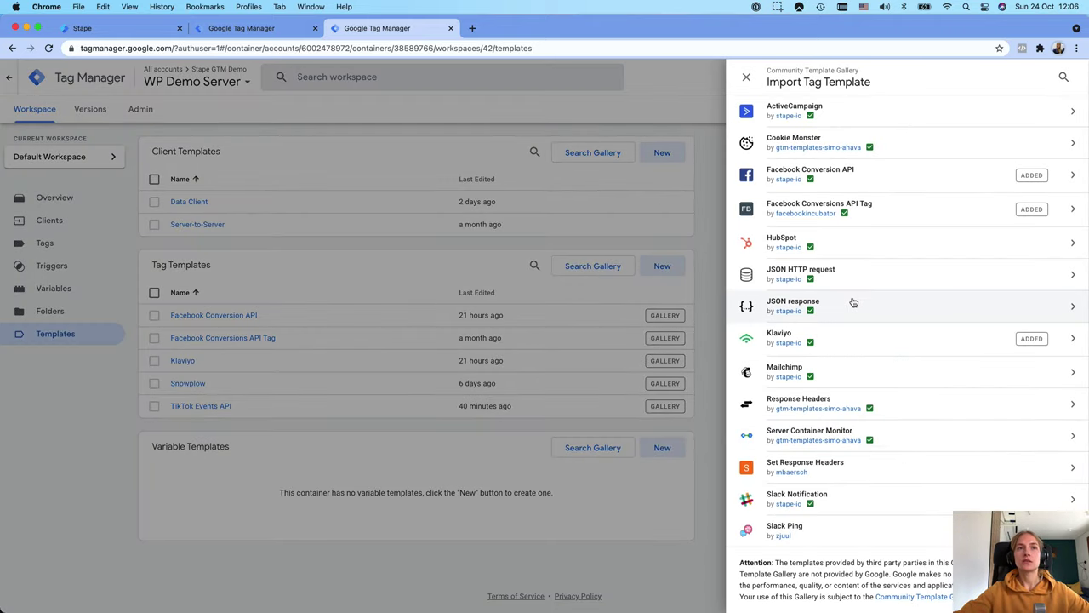
scroll(851, 307, down, 3)
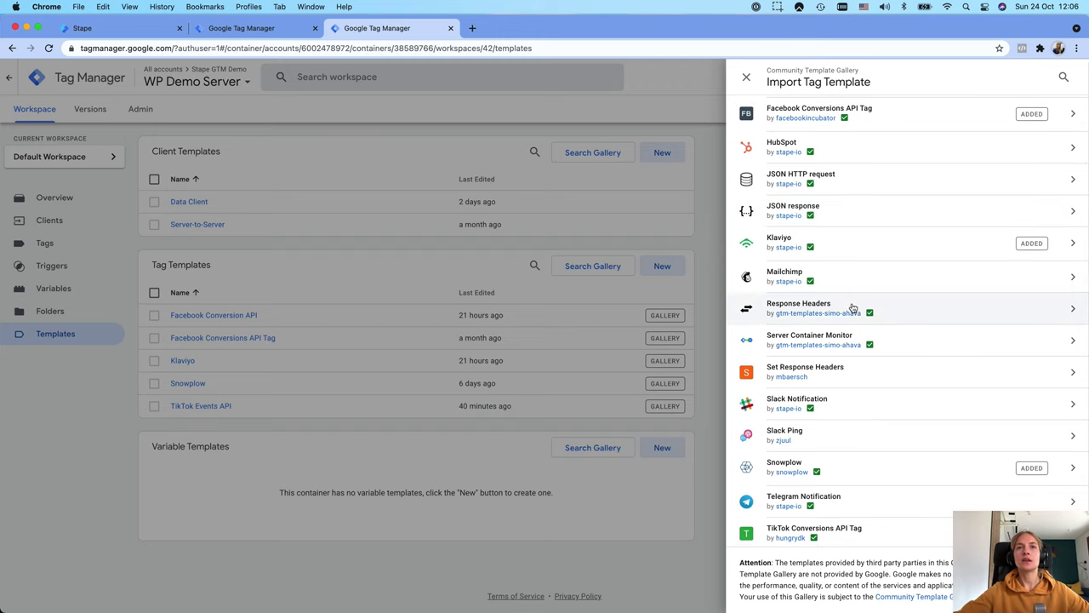
mouse_move(815, 246)
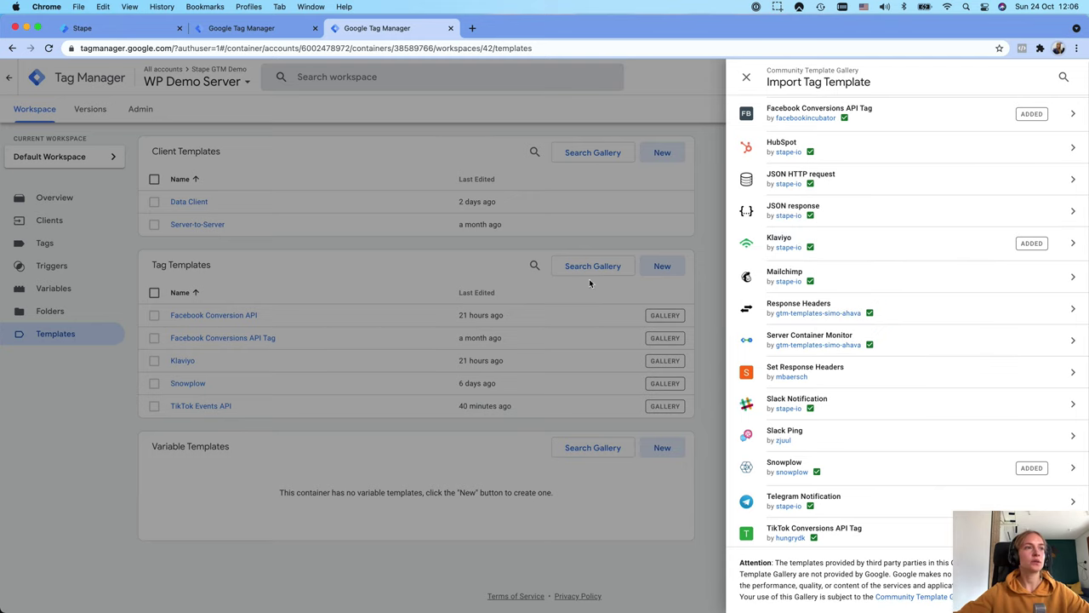
click(747, 76)
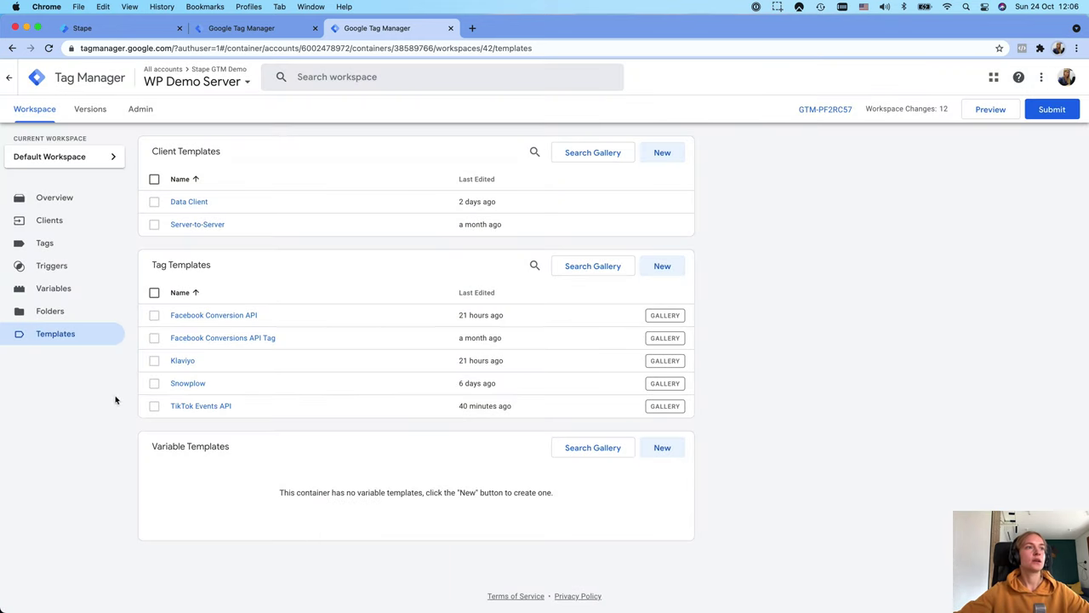
Step: Create a new tag named "Klaviyo - purchase"
click(44, 245)
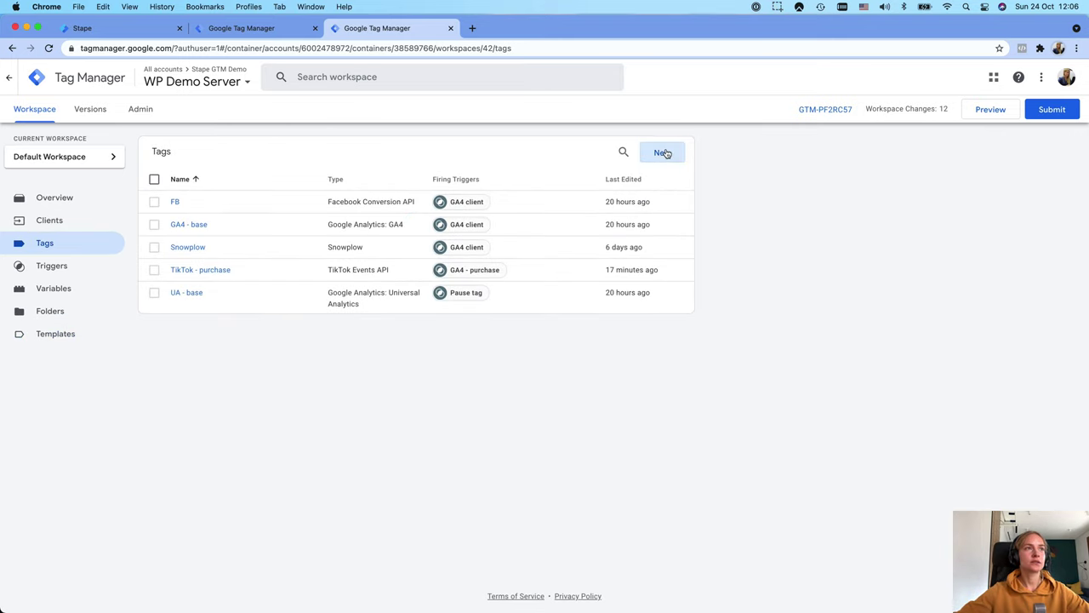
click(663, 152)
double_click(361, 78)
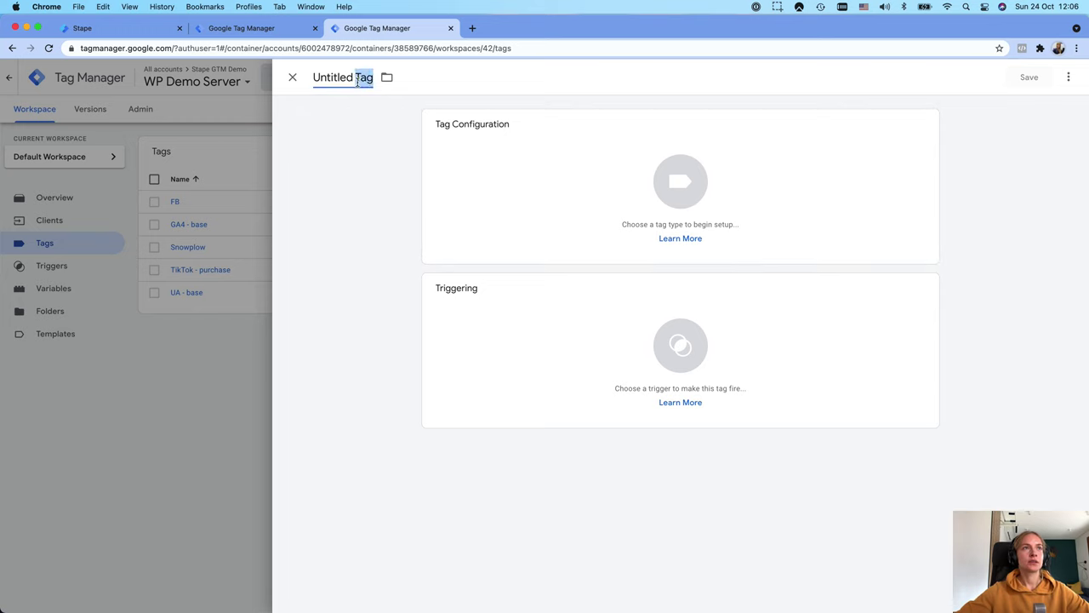
key(super+a)
text(Klviyo)
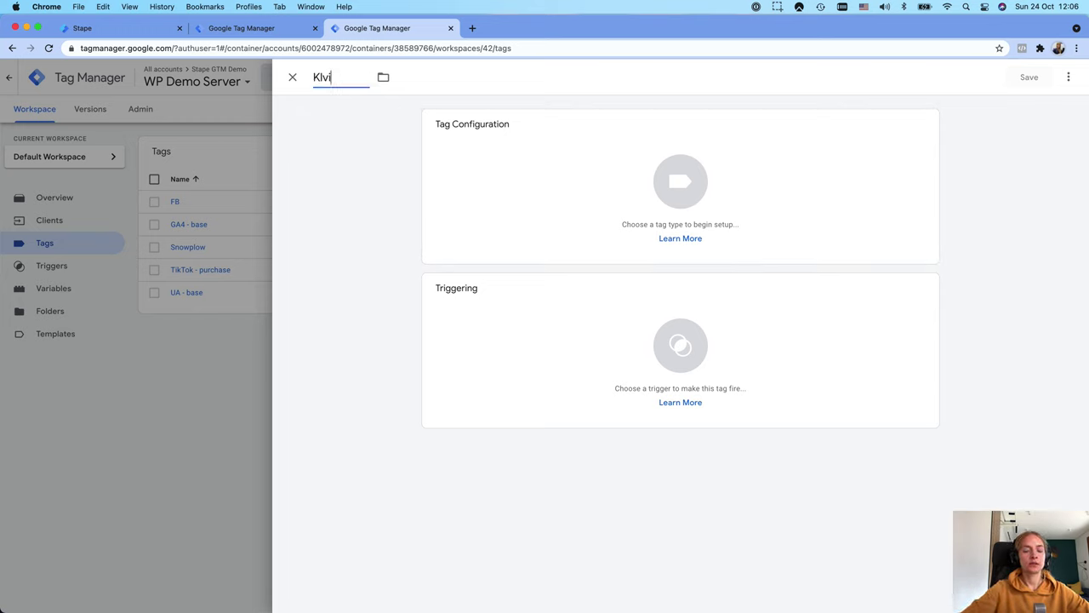
key(BackSpace)
key(BackSpace)
key(BackSpace)
key(BackSpace)
text(aviyo)
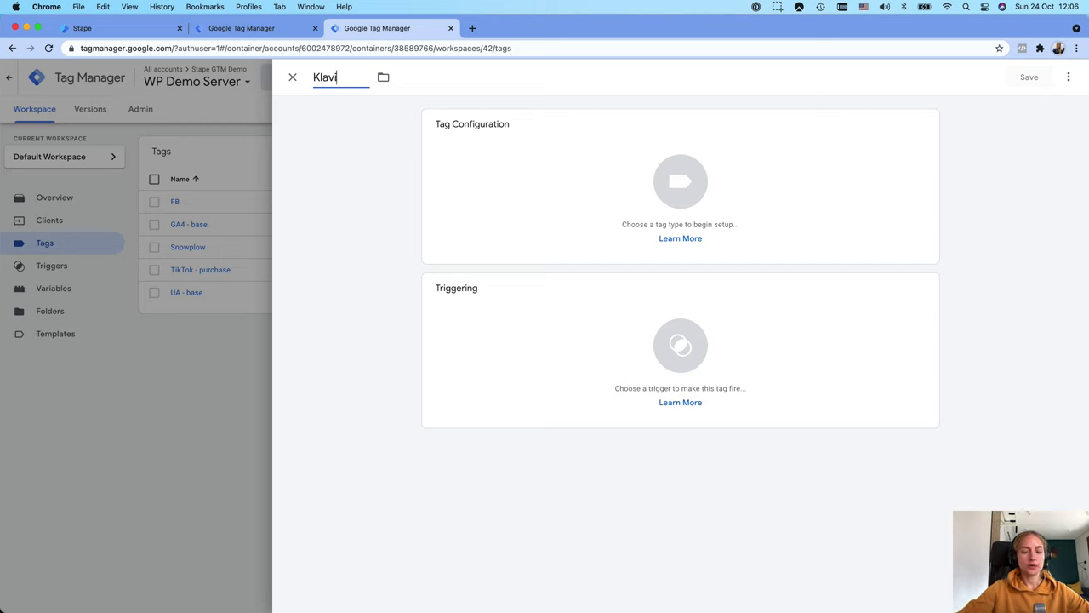
text( - purchase)
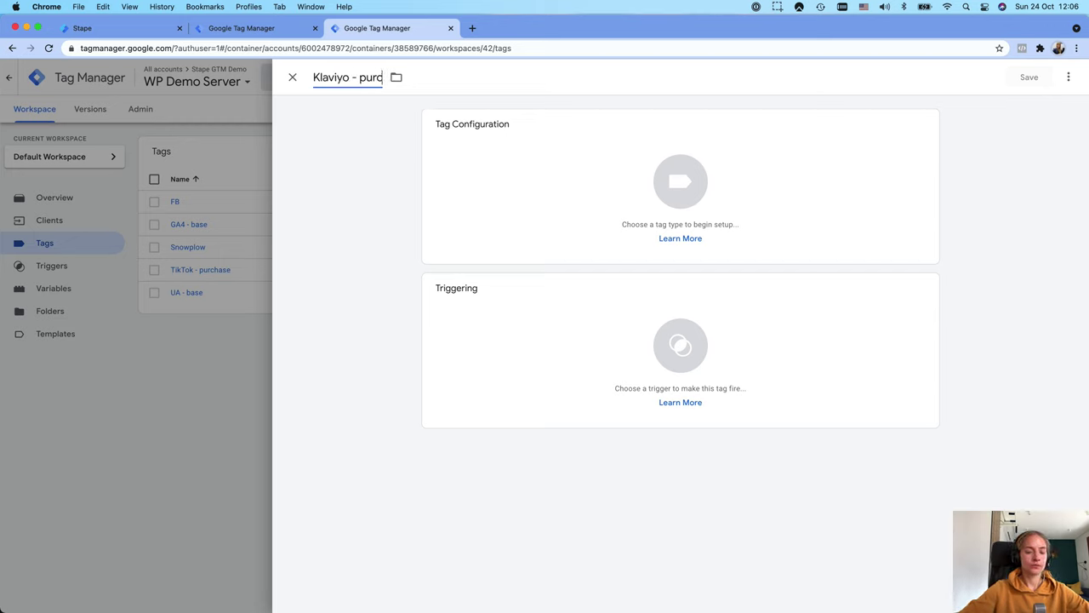
Step: Set the tag type to Klaviyo and use the {{Klaviyo API key}} variable as its public API key
click(473, 128)
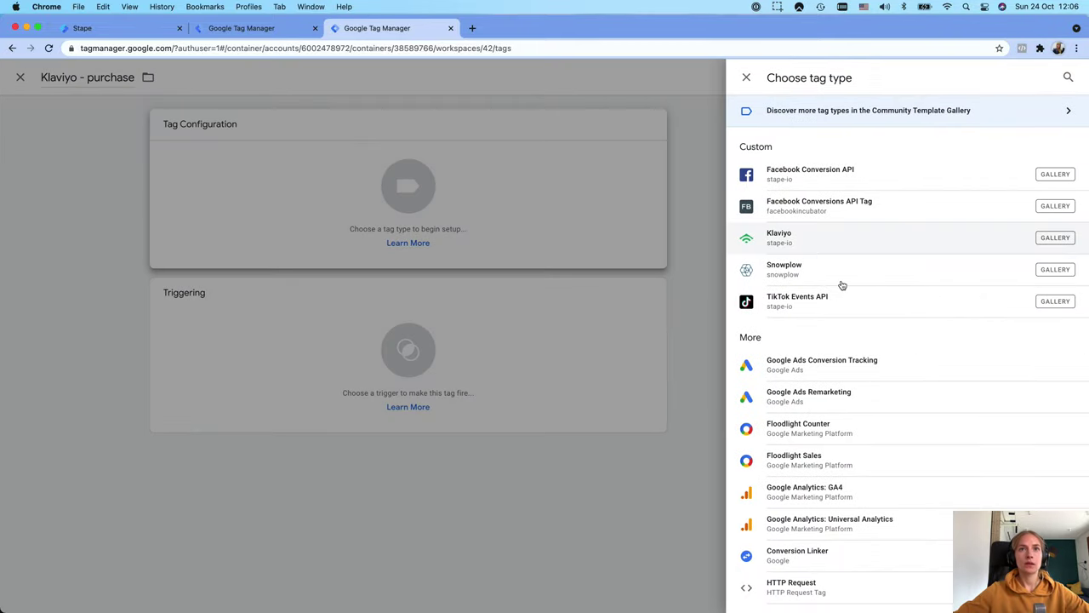
click(803, 246)
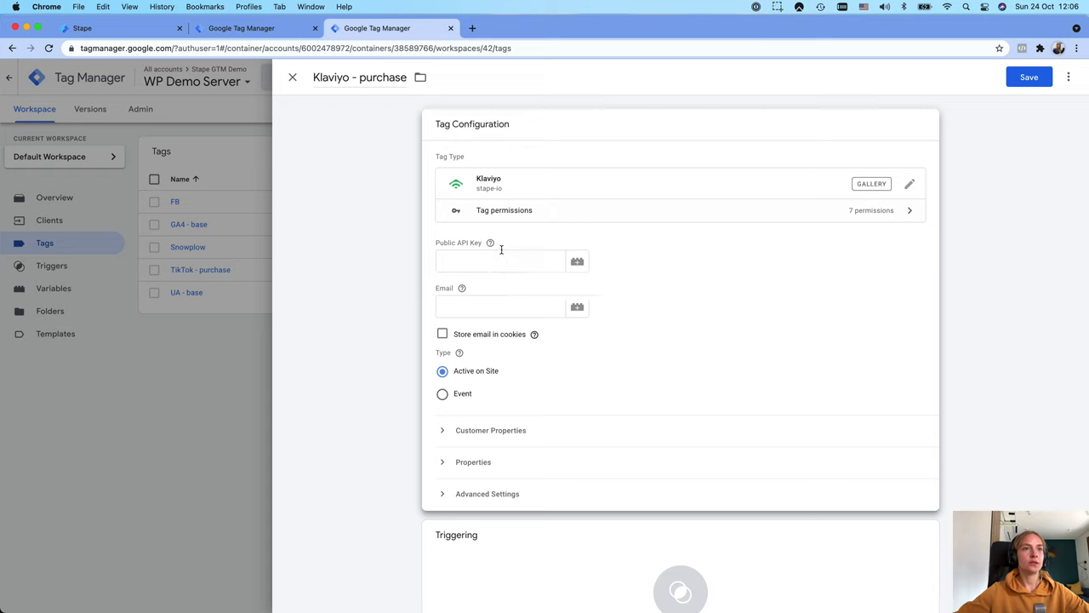
click(468, 265)
text({{akl)
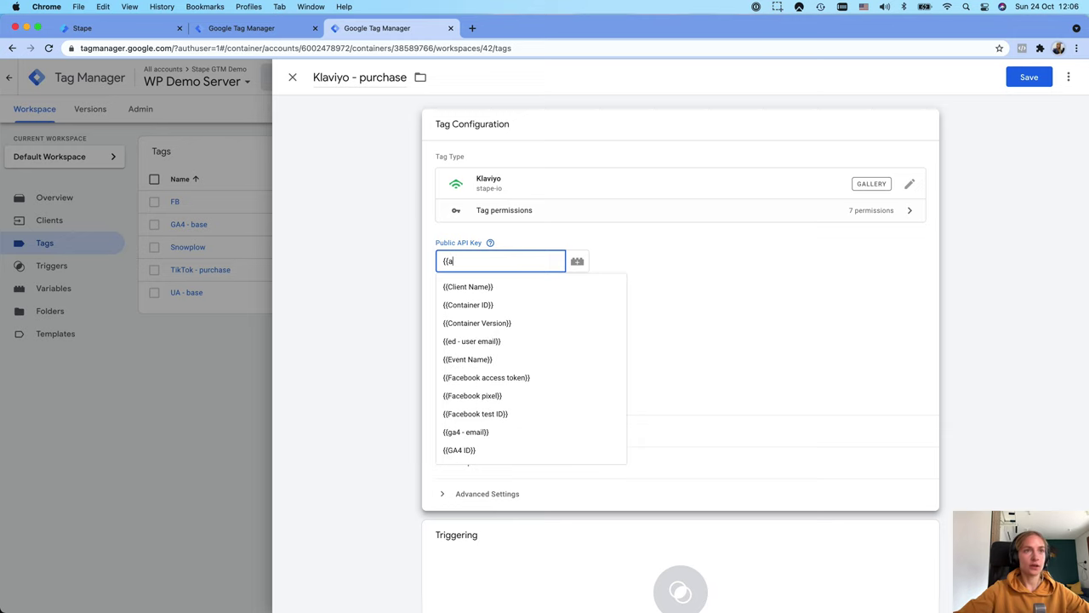
key(BackSpace)
key(BackSpace)
text(kla)
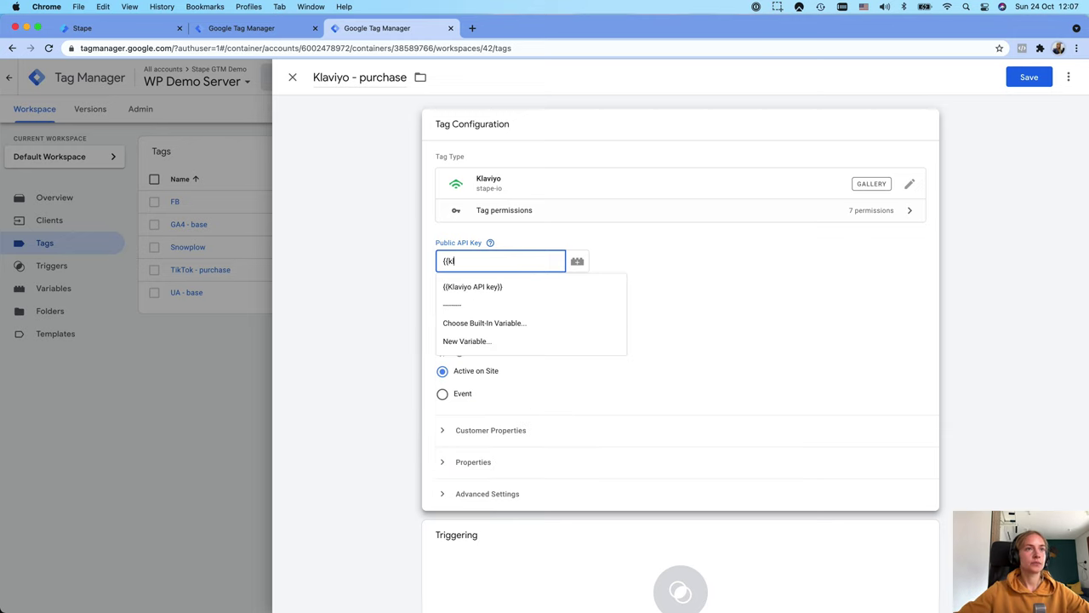
click(498, 287)
Step: Set the tag's email to the {{ga4 - email}} variable and enable storing the email in cookies
click(461, 290)
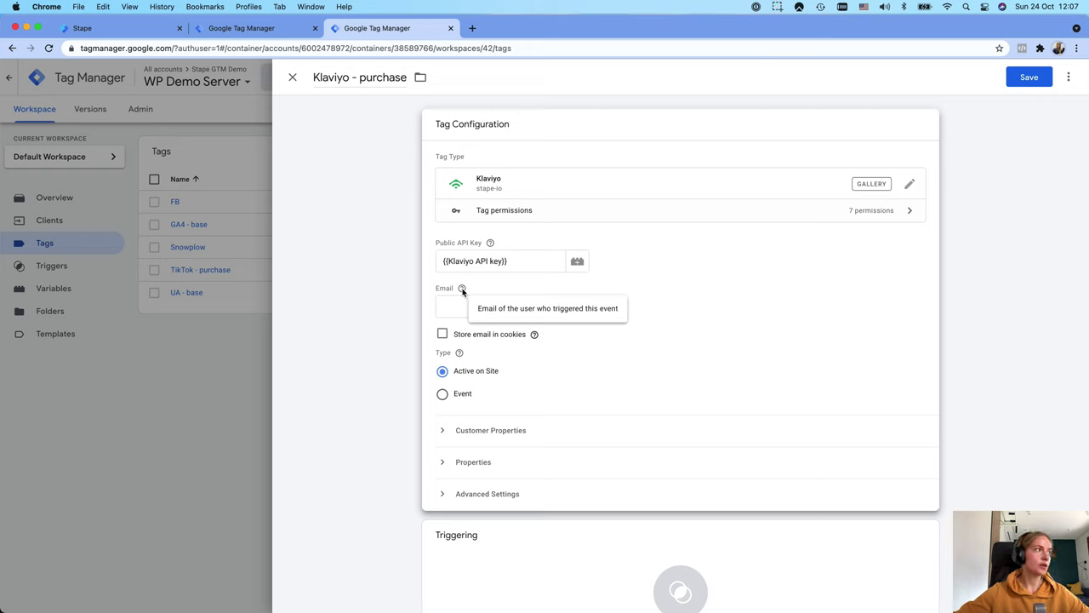
click(461, 303)
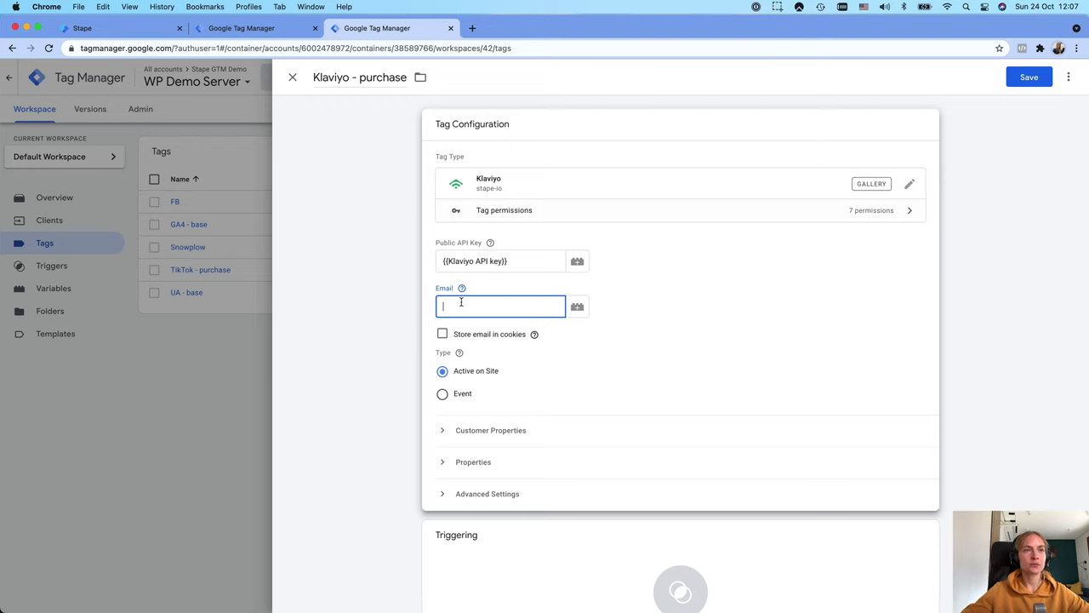
text({{)
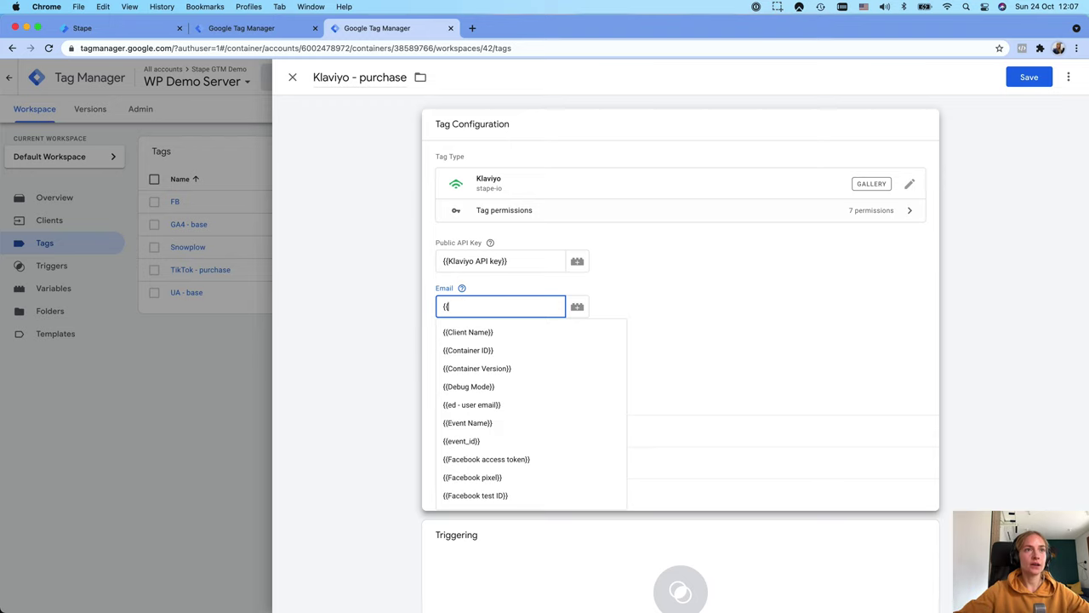
text(ga)
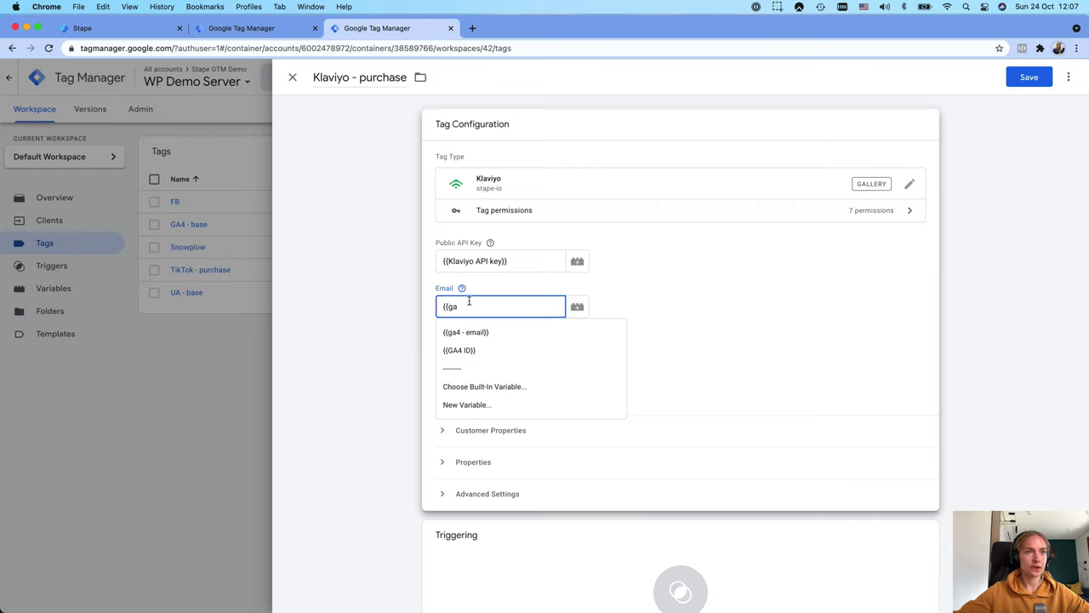
click(478, 331)
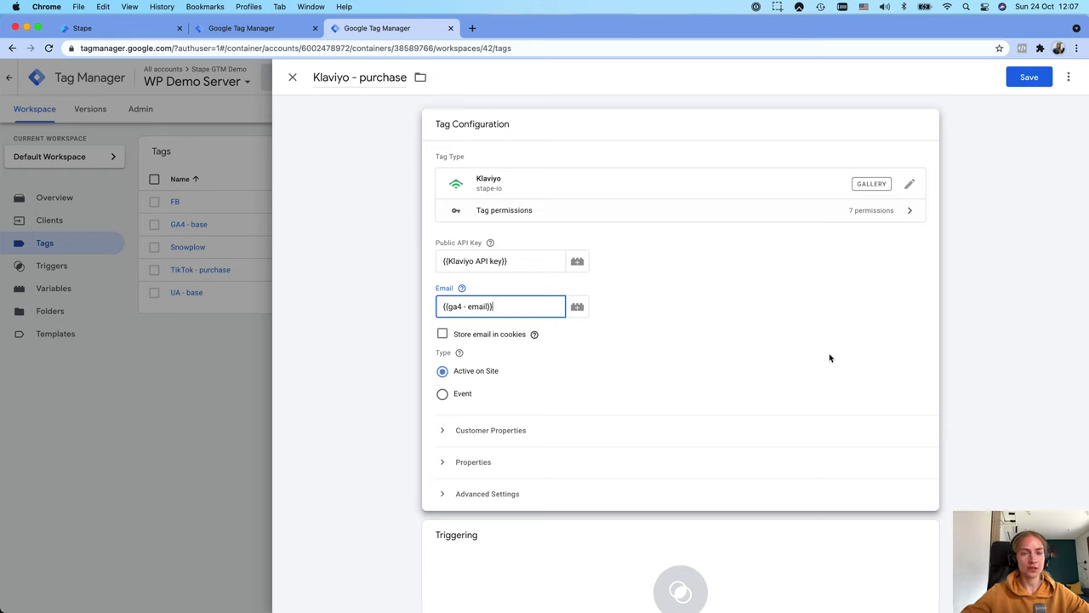
click(443, 335)
mouse_move(536, 335)
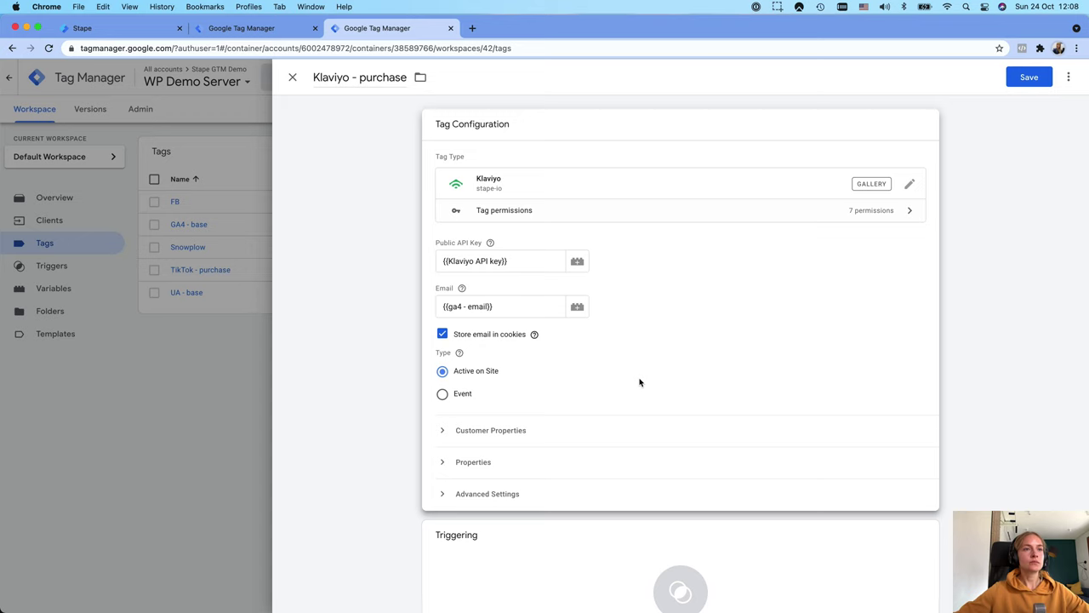
Step: Switch the Klaviyo tag's type to Event with the event name "purchase"
click(442, 394)
click(486, 436)
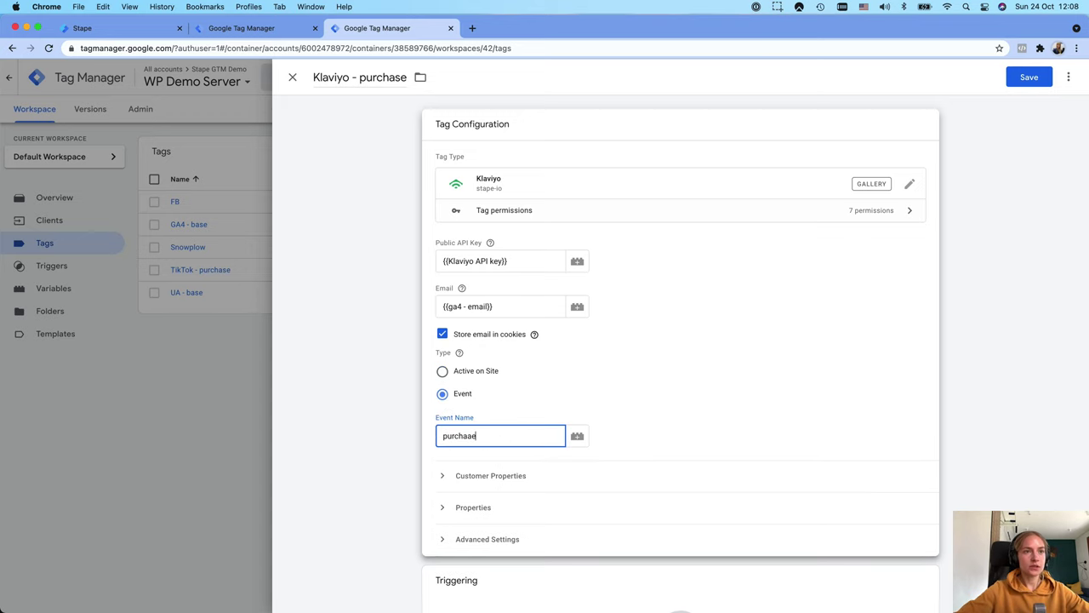
click(601, 459)
Step: Add a row to the event's properties with the name "product_name"
scroll(587, 443, down, 2)
click(545, 436)
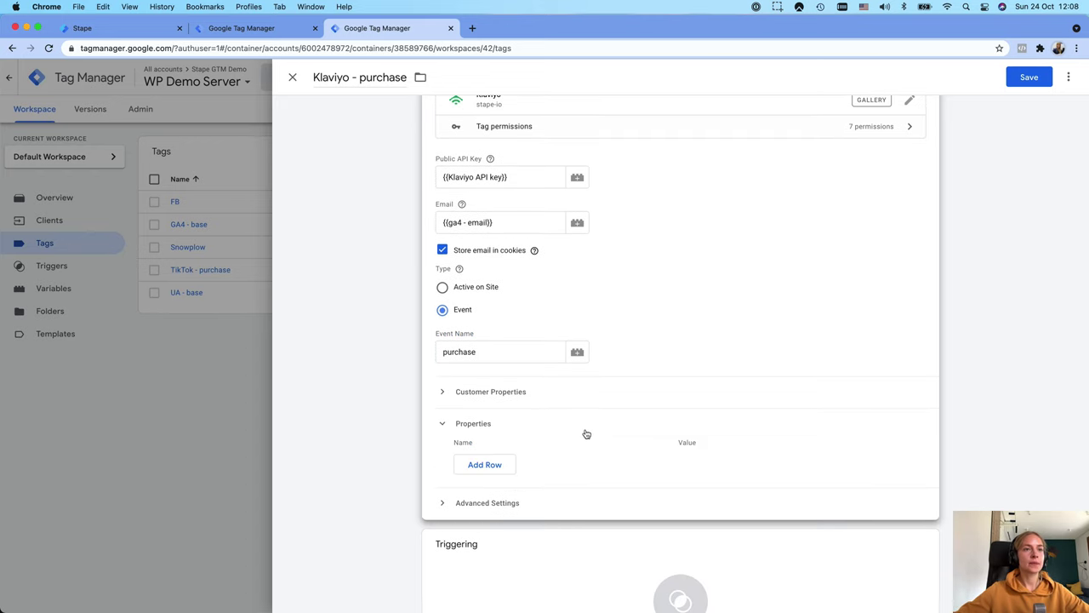
scroll(588, 434, down, 2)
click(484, 385)
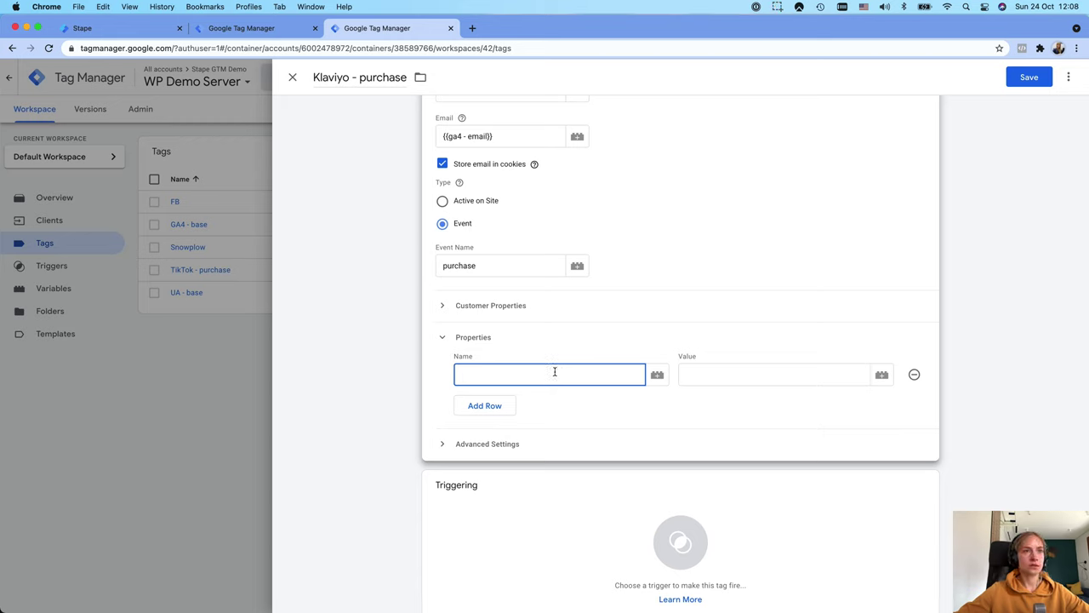
text(na)
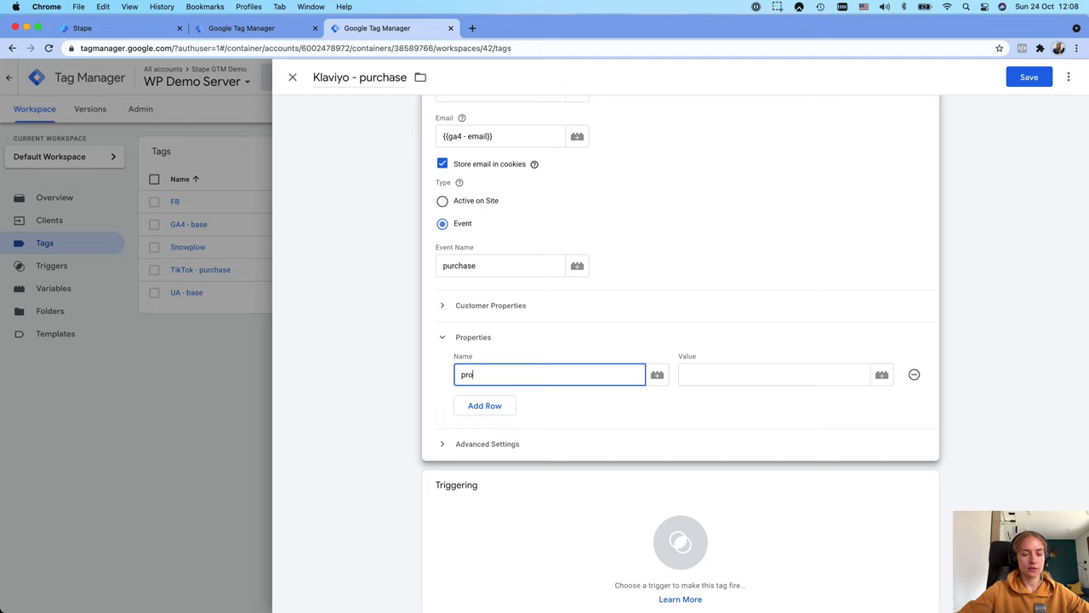
text(oduct_name)
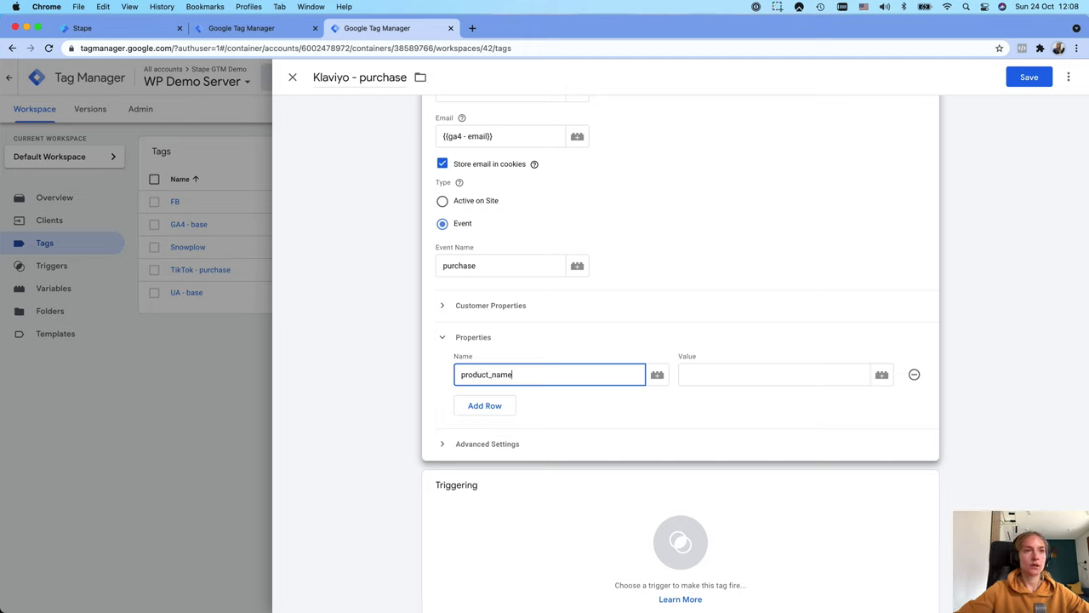
Step: Check the available variables for the product_name property and enter "test" as its value
click(745, 376)
text({{)
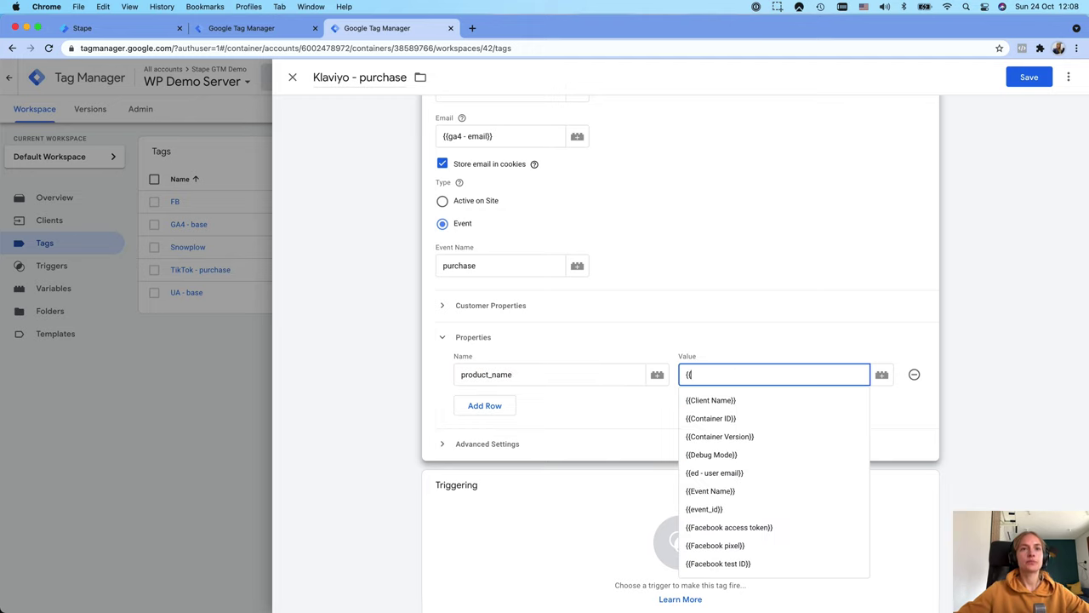
scroll(791, 474, down, 10)
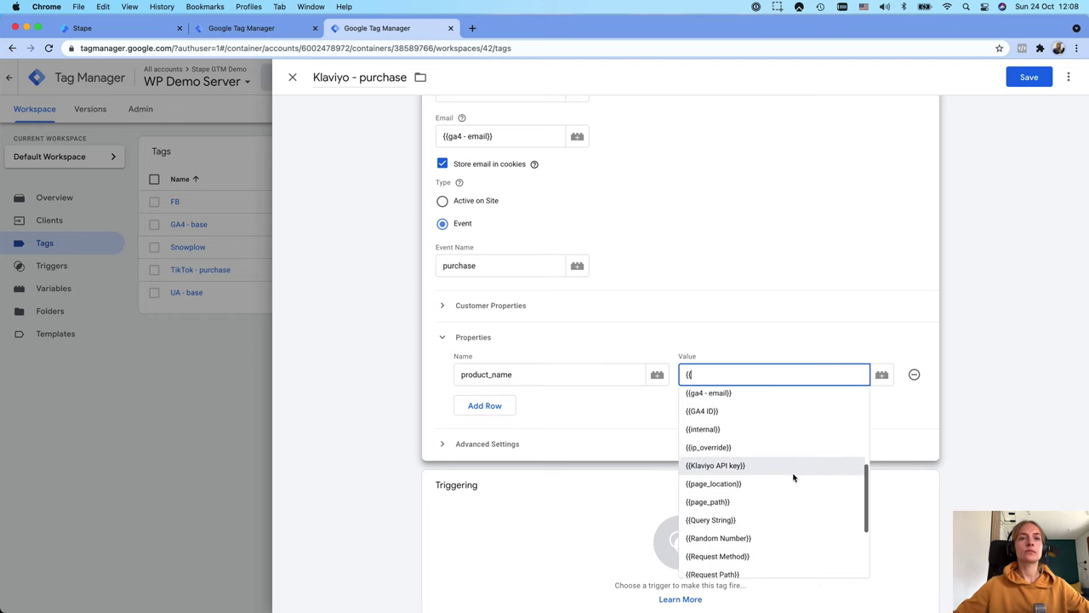
scroll(792, 476, down, 2)
scroll(791, 476, up, 5)
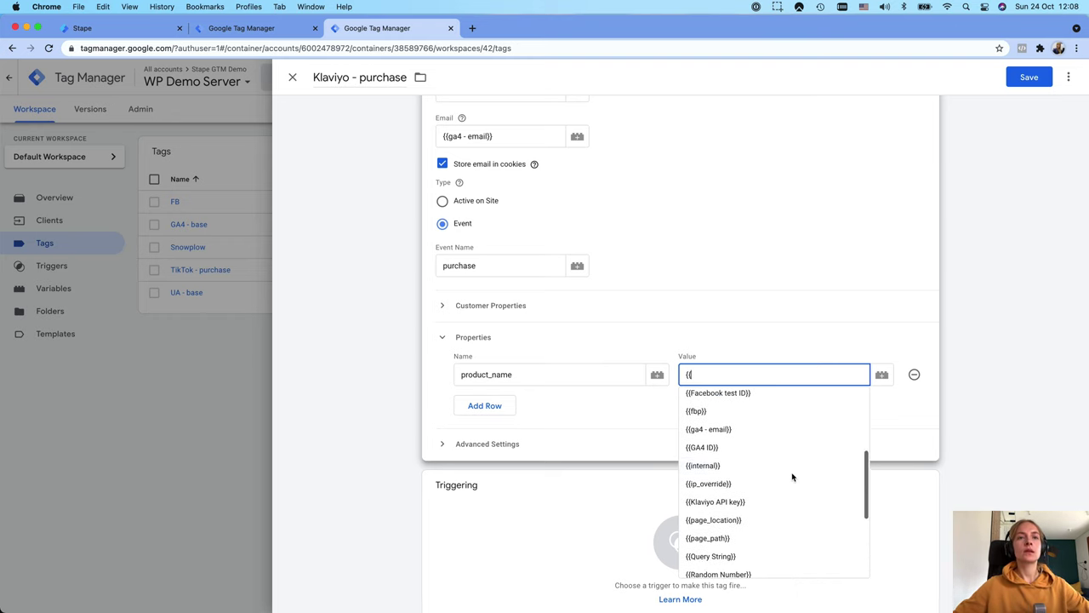
scroll(791, 477, up, 3)
scroll(778, 475, up, 3)
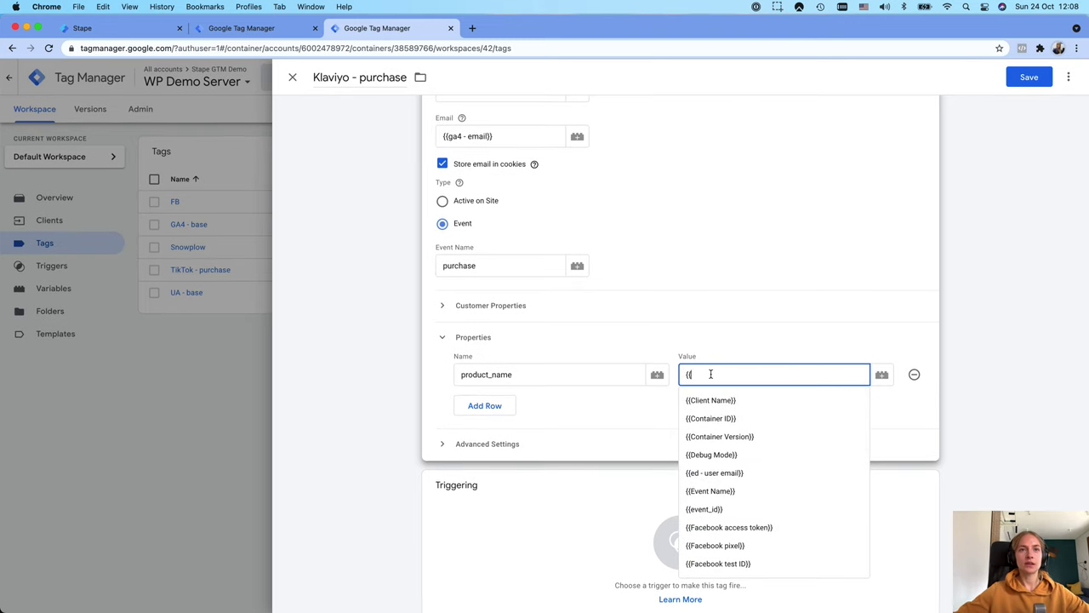
key(BackSpace)
key(BackSpace)
text(test)
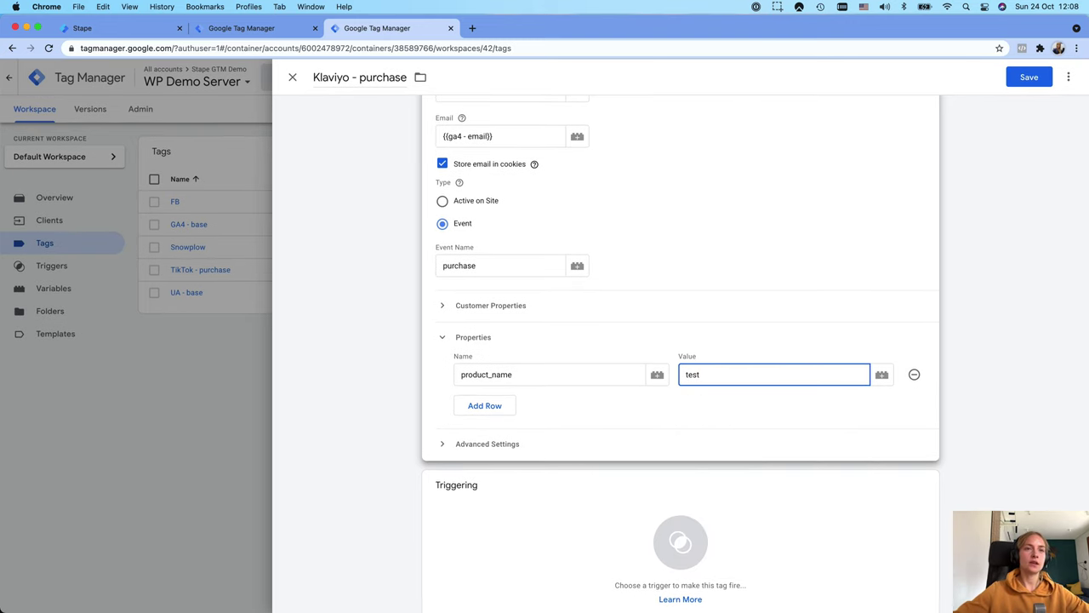
Step: Assign the "GA4 - purchase" trigger to the Klaviyo tag and review the trigger's firing conditions
click(723, 520)
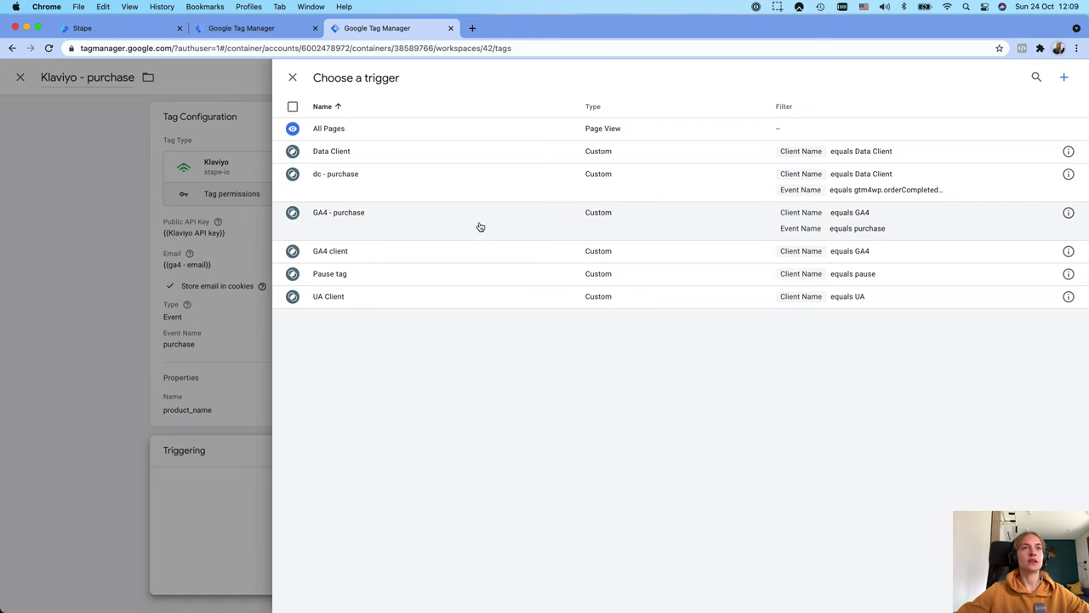
click(597, 219)
click(635, 517)
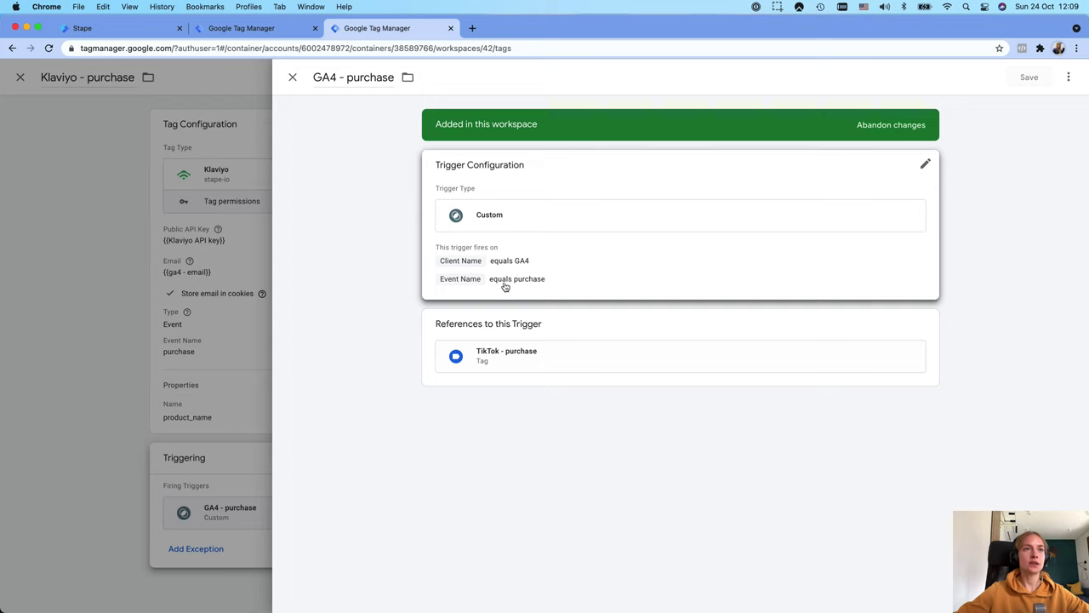
click(292, 76)
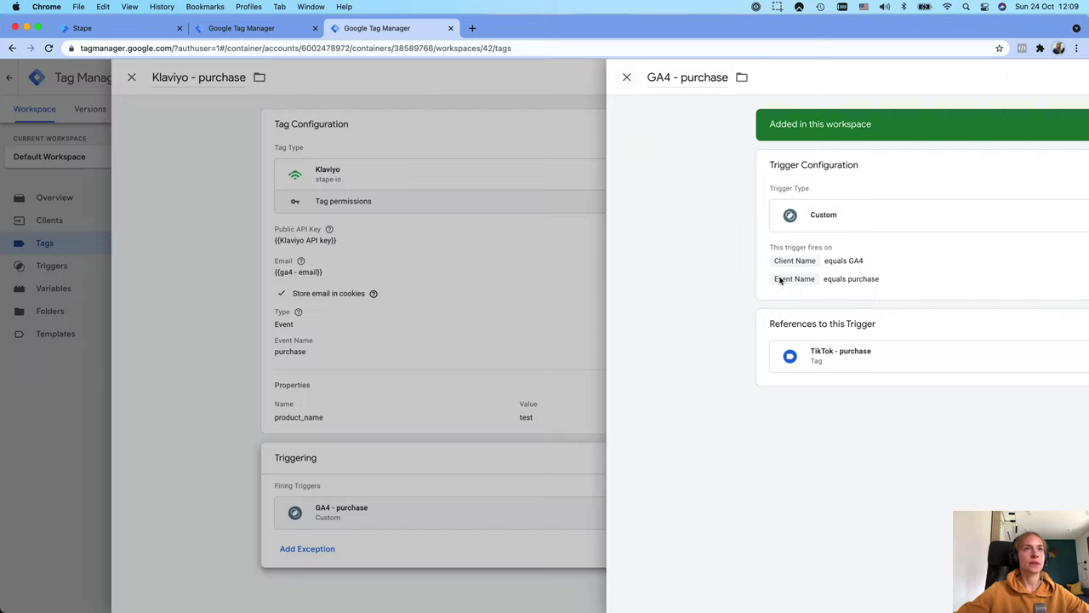
Step: Save the "Klaviyo - purchase" tag and start previewing the server container
click(1032, 77)
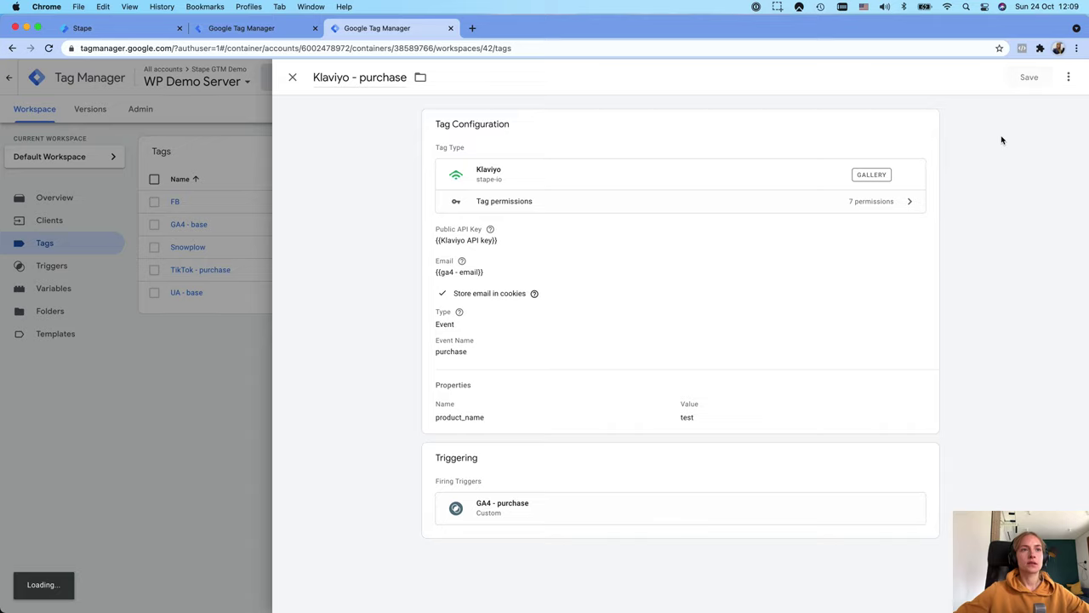
click(988, 109)
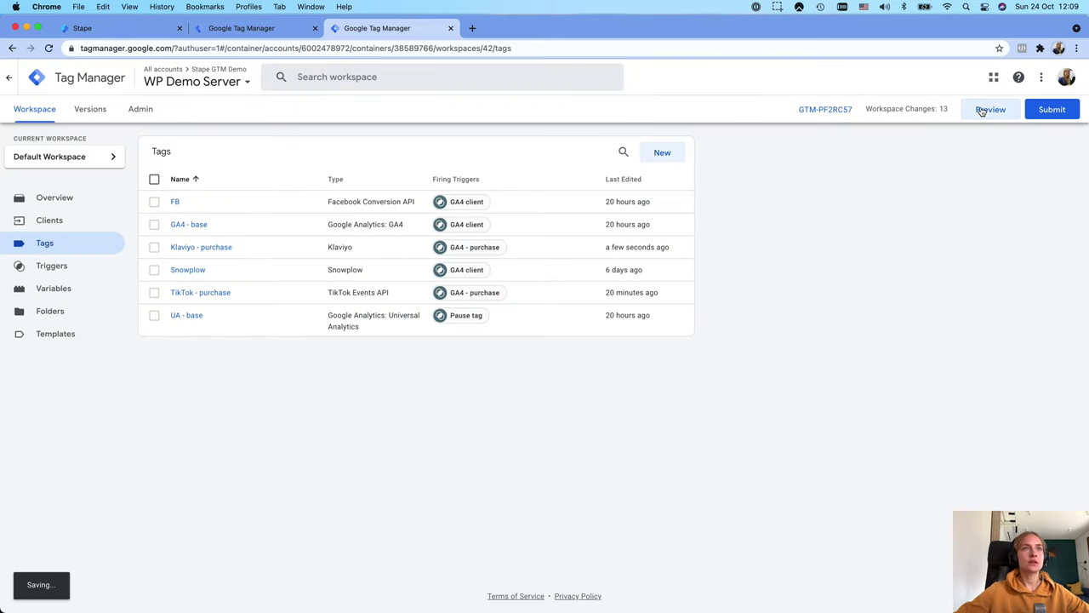
click(241, 28)
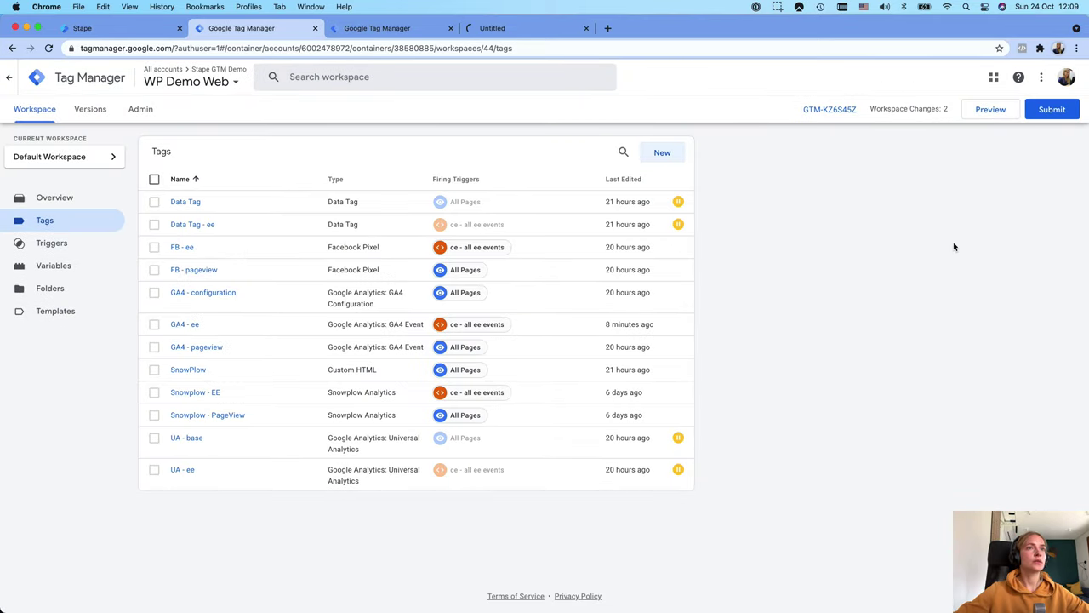
click(968, 114)
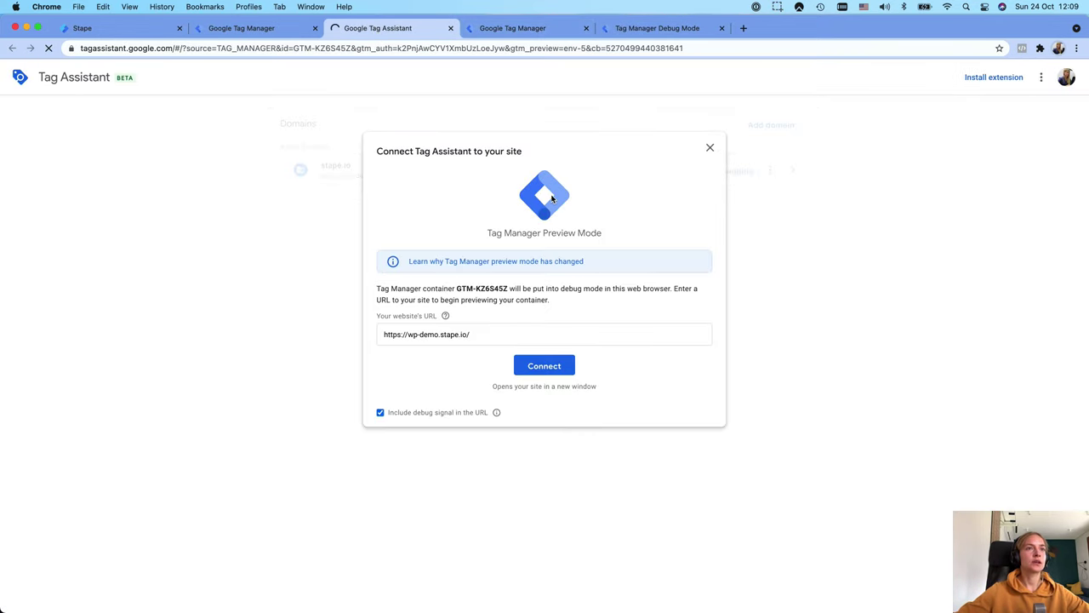
click(546, 366)
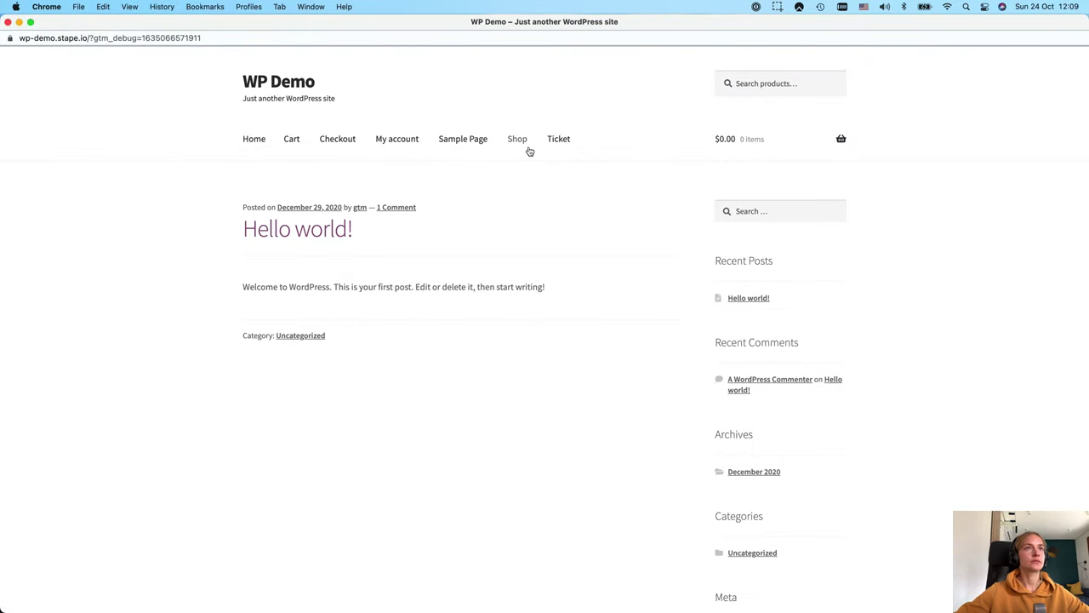
key(super+grave)
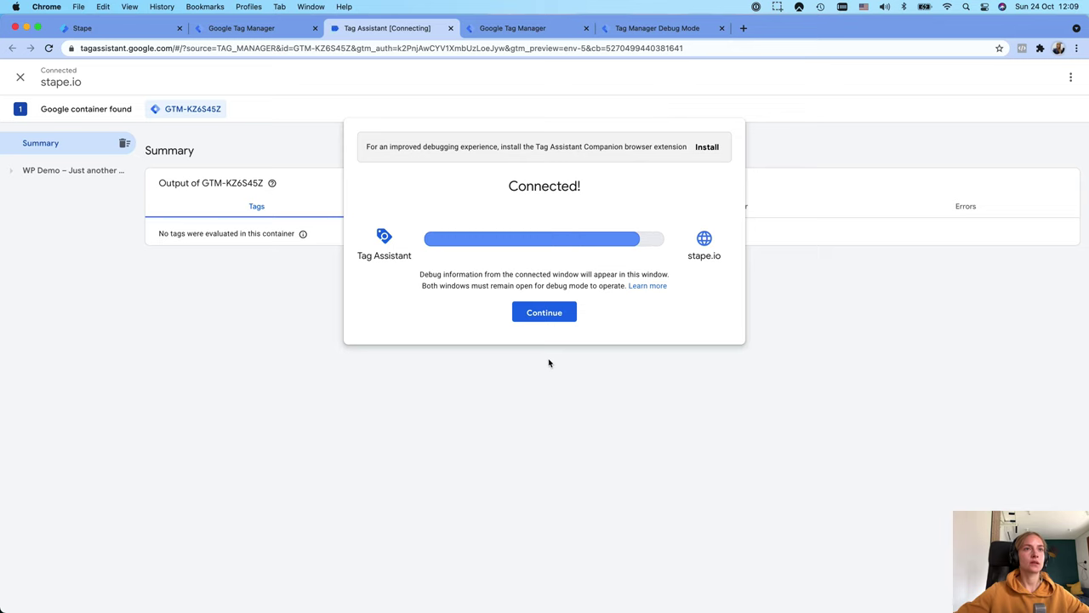
click(544, 314)
click(637, 29)
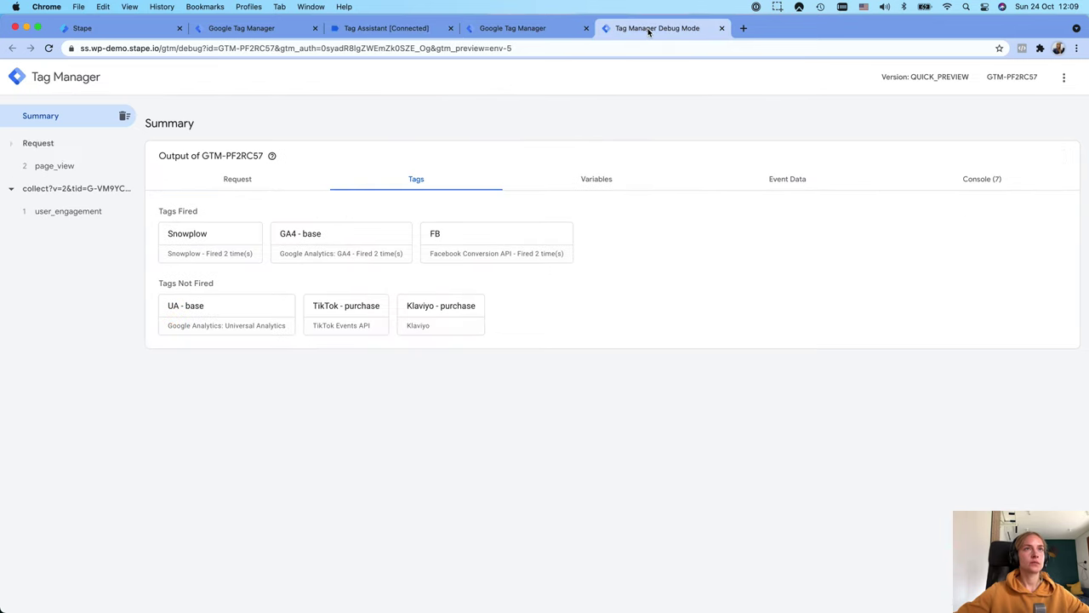
key(super+3)
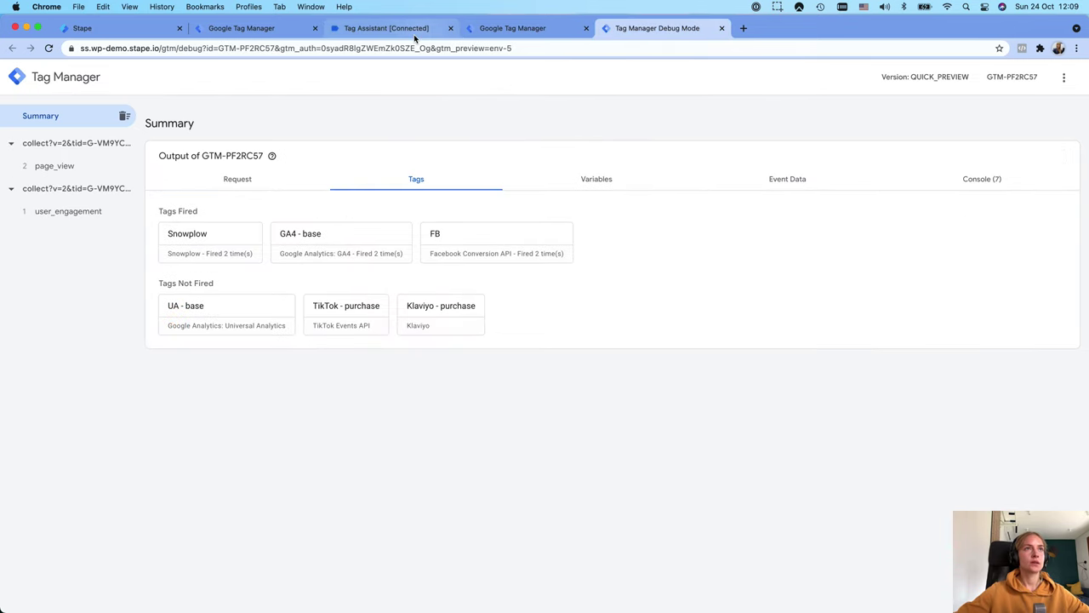
Step: Go to the demo store's Shop page and add the Belt to the cart
key(super+grave)
click(516, 140)
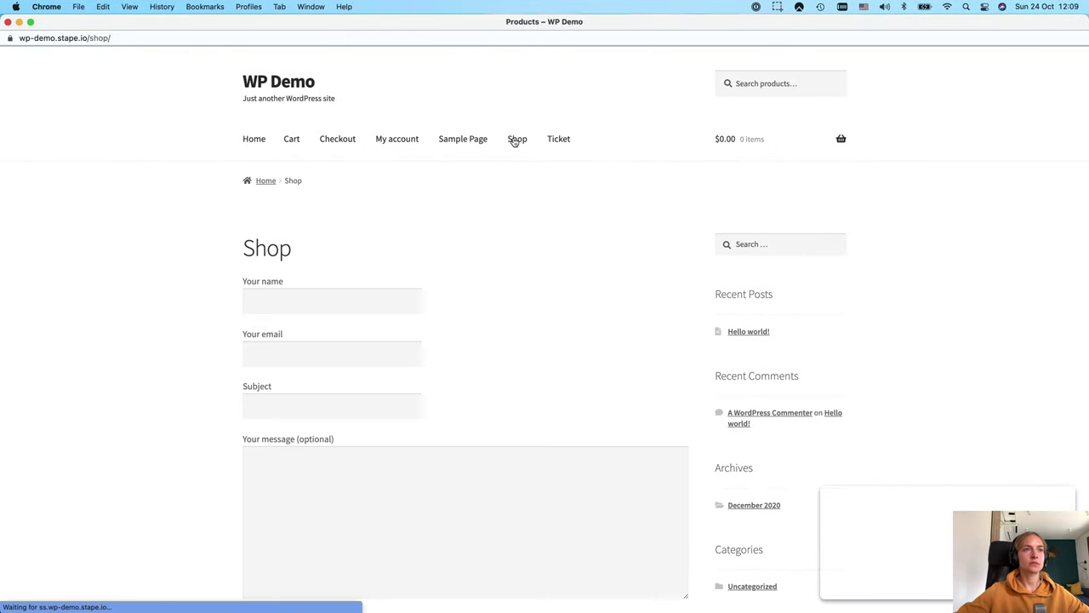
scroll(559, 372, down, 10)
scroll(594, 453, down, 3)
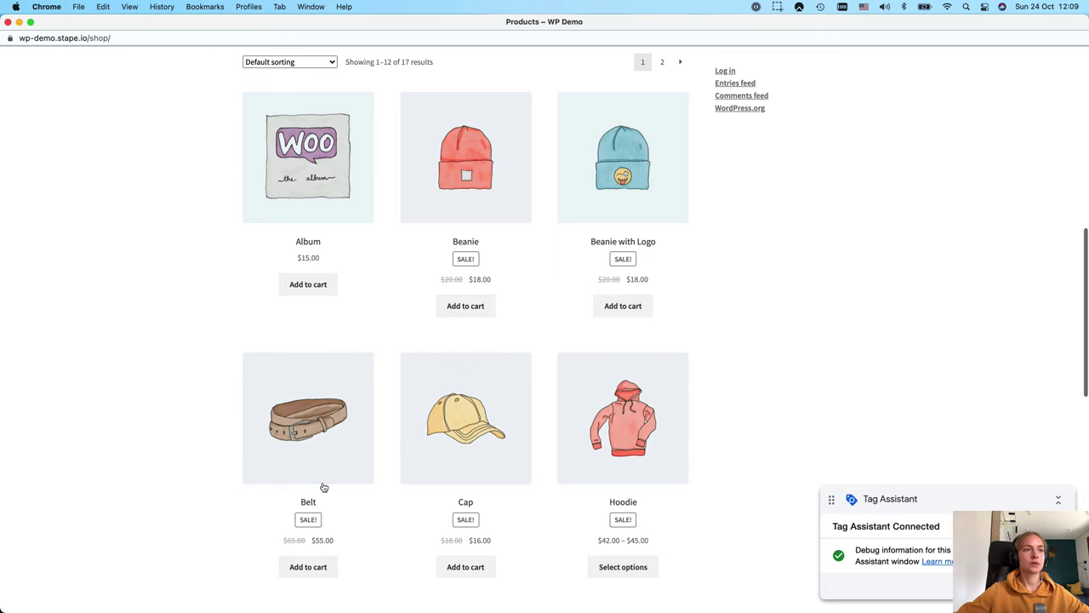
click(310, 567)
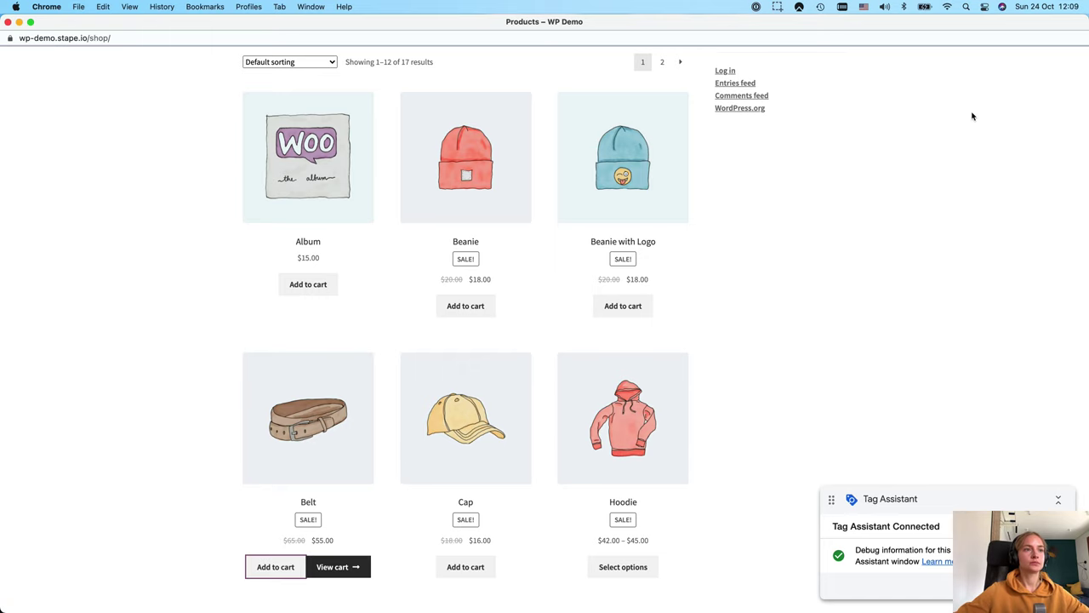
Step: Proceed to checkout with the Belt and place the order using the prefilled billing details
scroll(973, 112, up, 6)
scroll(775, 162, up, 2)
scroll(769, 178, down, 1)
mouse_move(768, 178)
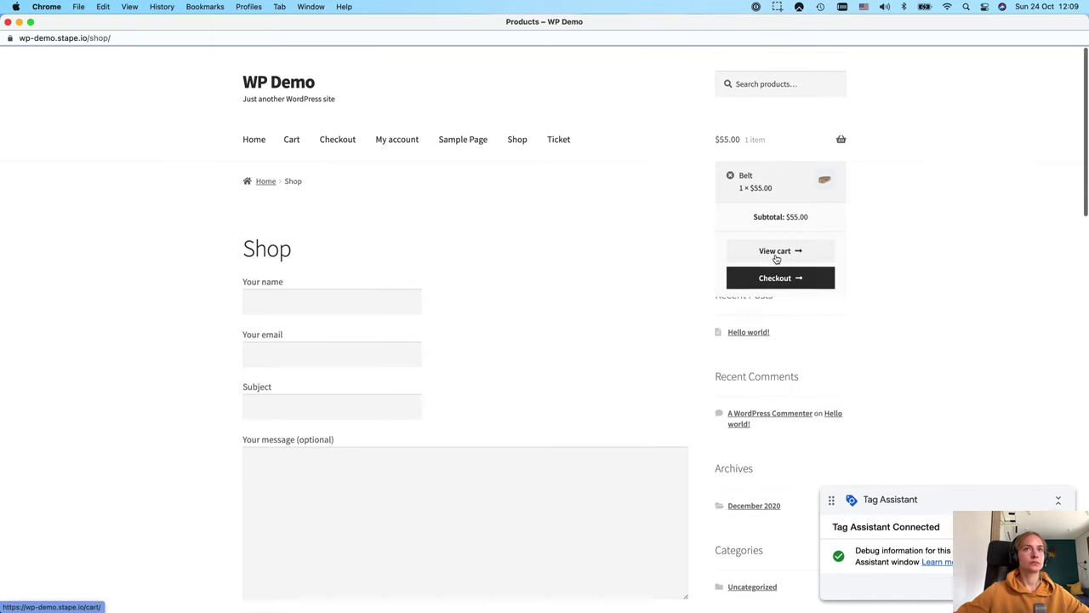
click(796, 284)
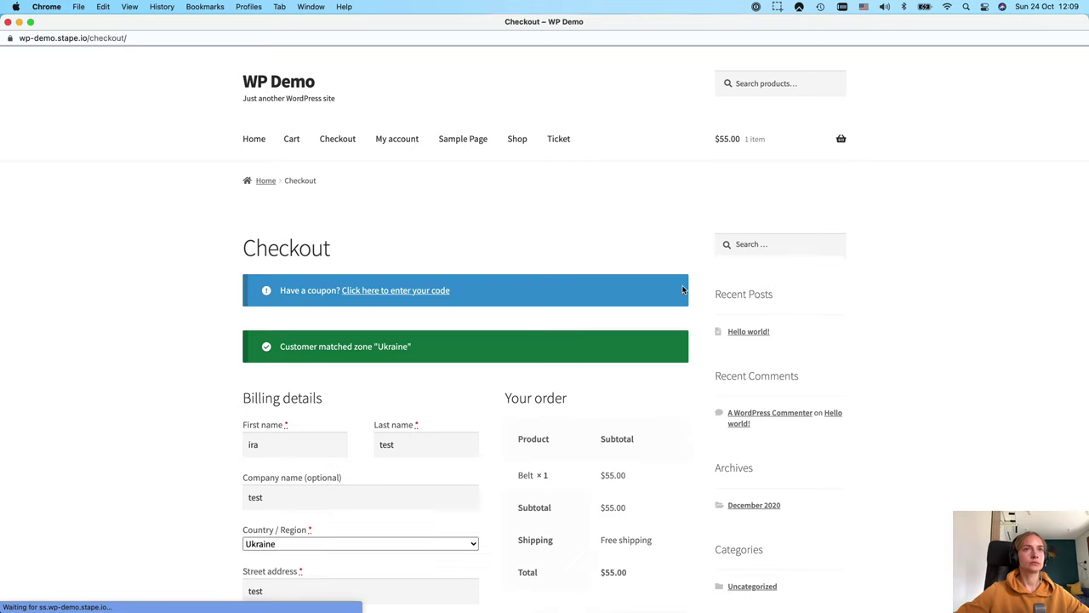
scroll(684, 286, down, 10)
click(611, 213)
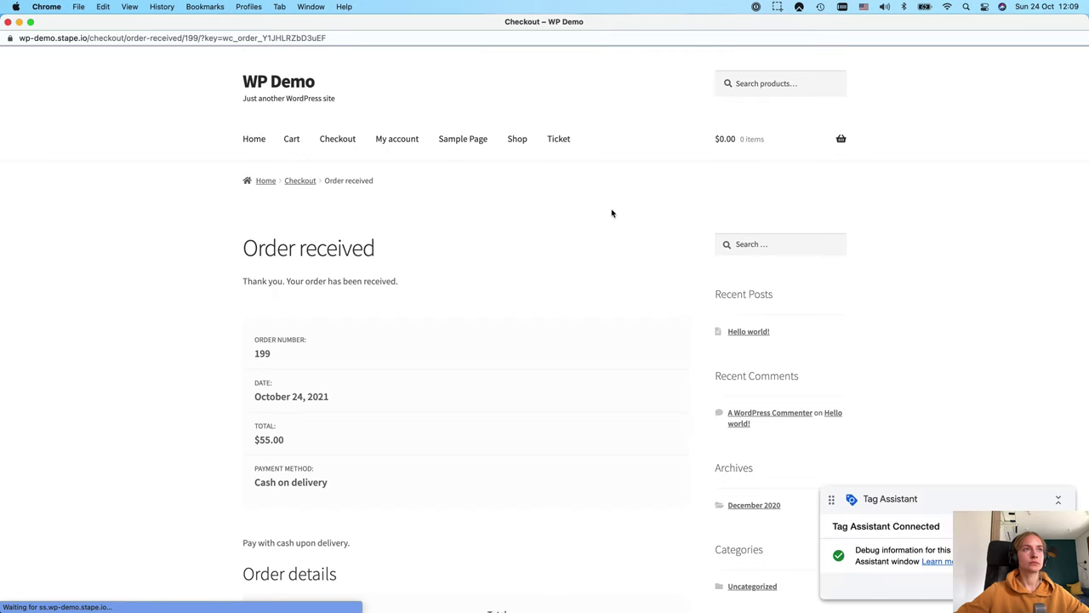
Step: Examine which web container tags fired on the purchase and gtm4wp.orderCompletedEEC events in Tag Assistant
key(ctrl+Left)
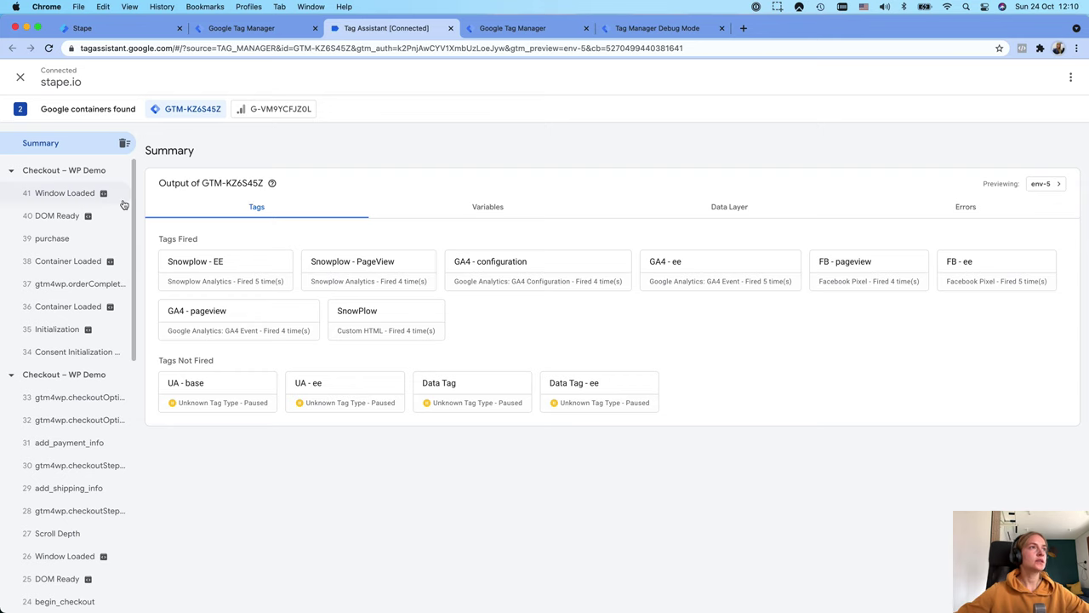
click(56, 242)
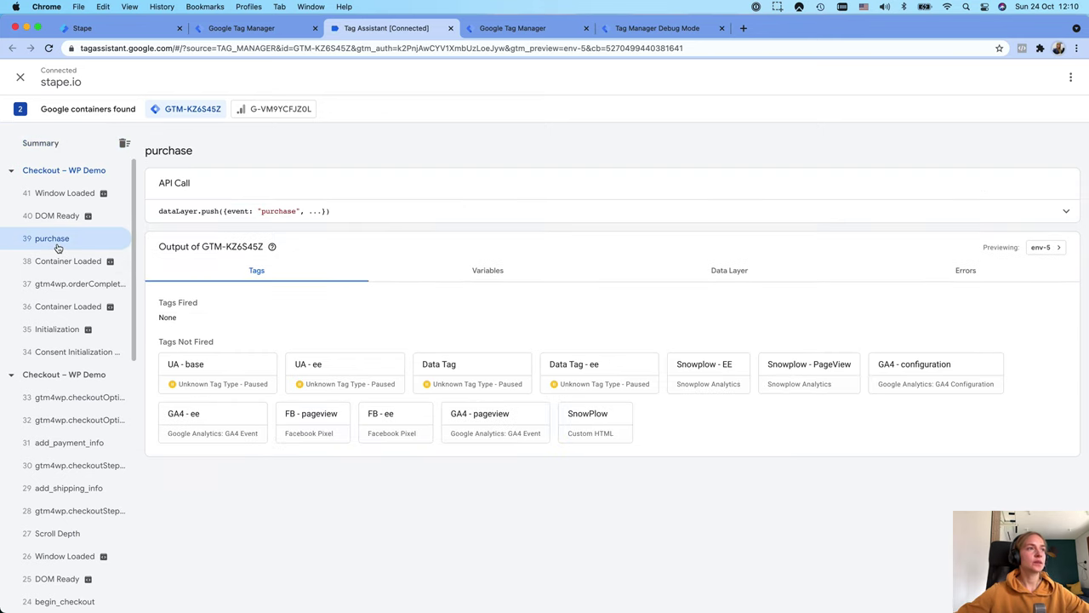
click(77, 286)
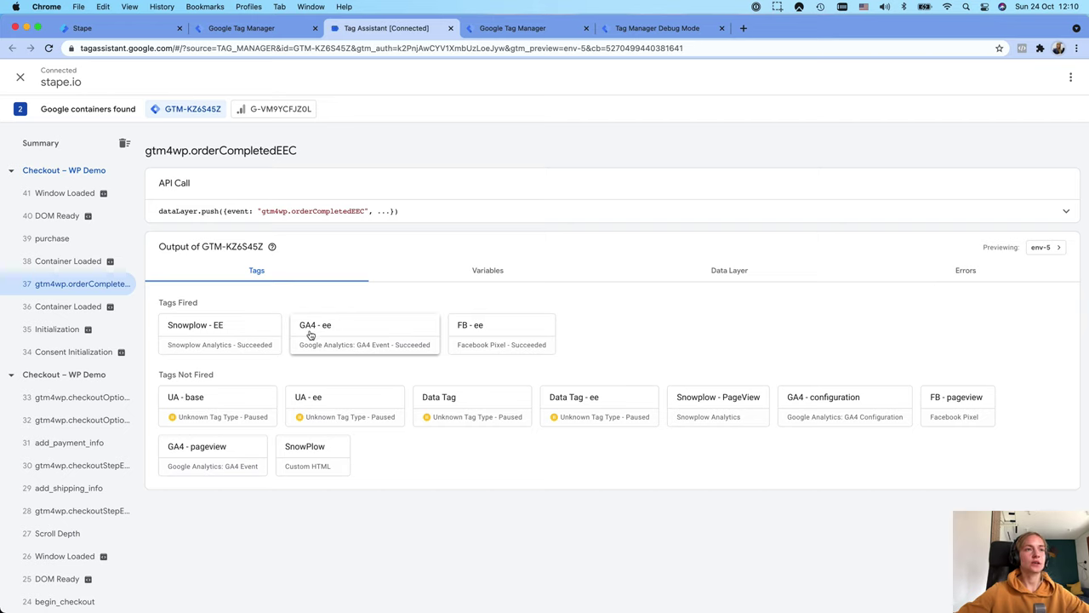
Step: Select the GA4 - configuration, GA4 - ee and GA4 - pageview tags in the WP Demo Web container's tag list
click(272, 28)
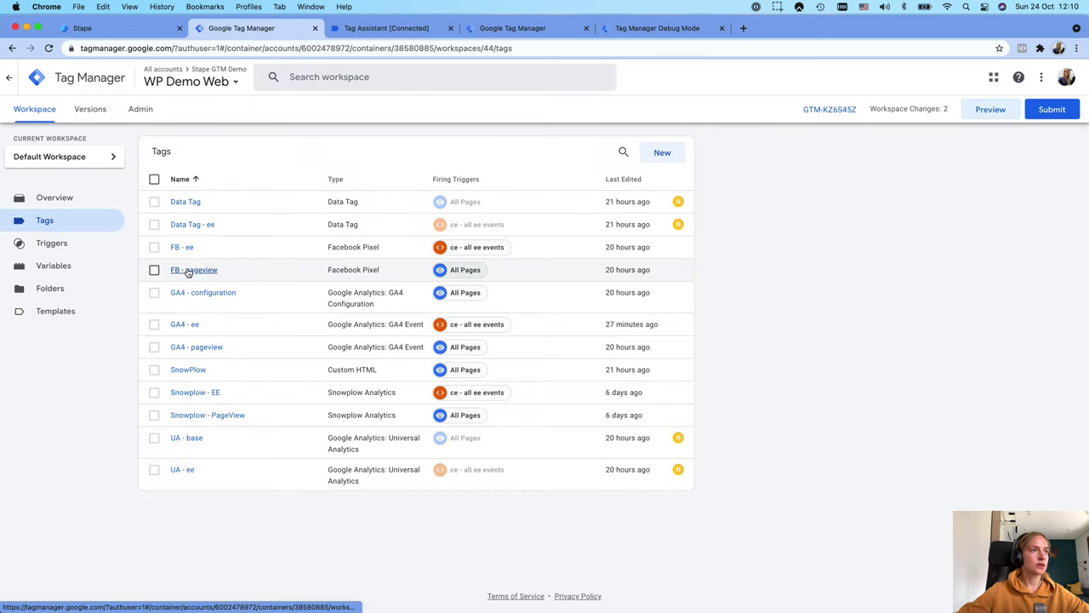
click(154, 294)
click(154, 324)
click(154, 346)
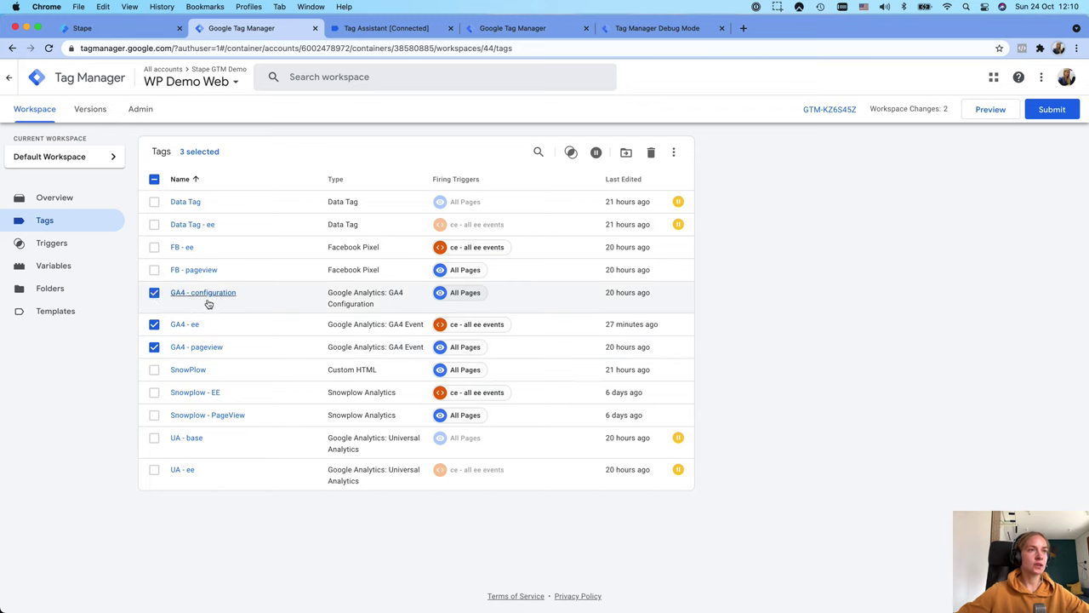
Step: Deselect the GA4 - configuration tag, review its Server Container URL setting, and close the tag without changes
click(154, 293)
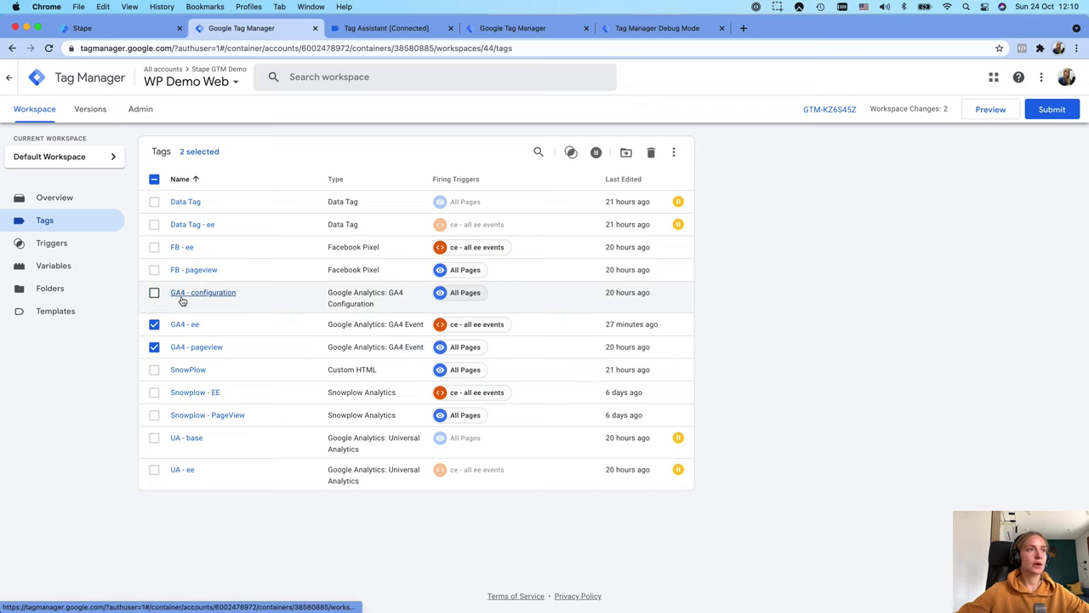
click(219, 295)
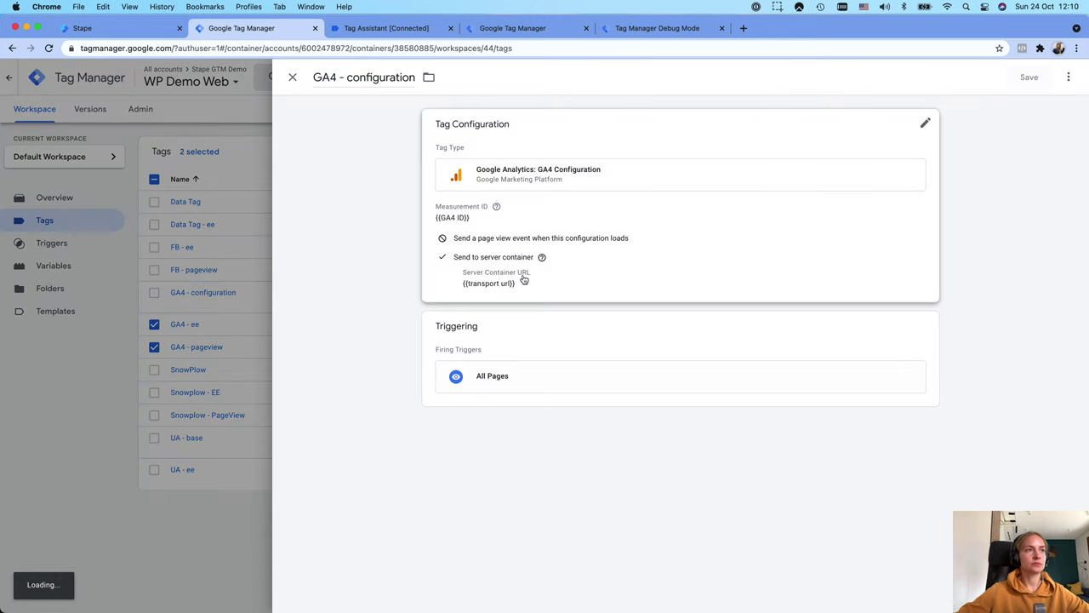
click(649, 271)
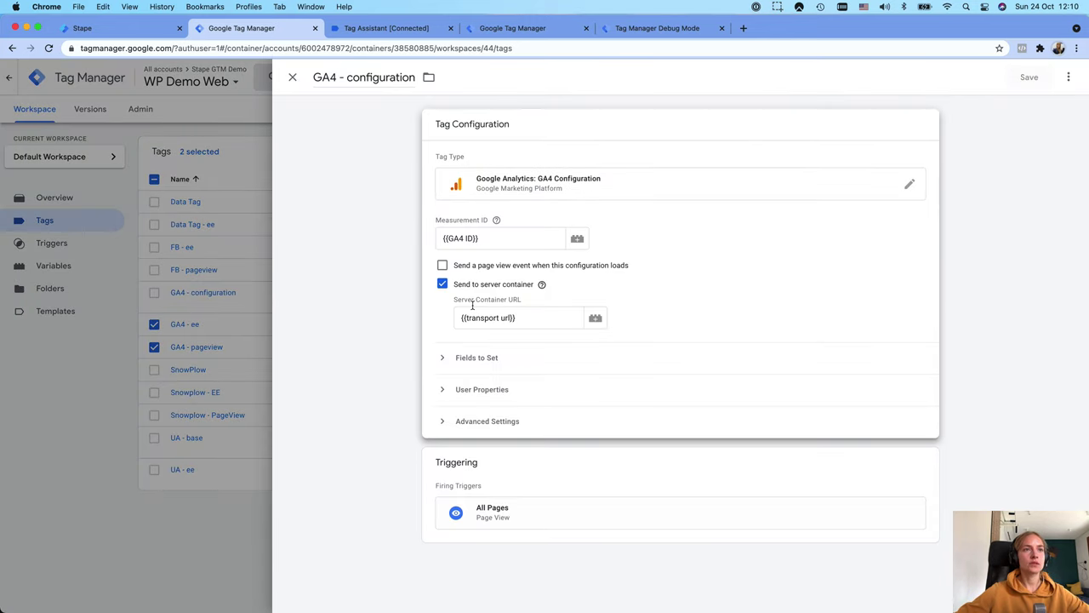
triple_click(524, 317)
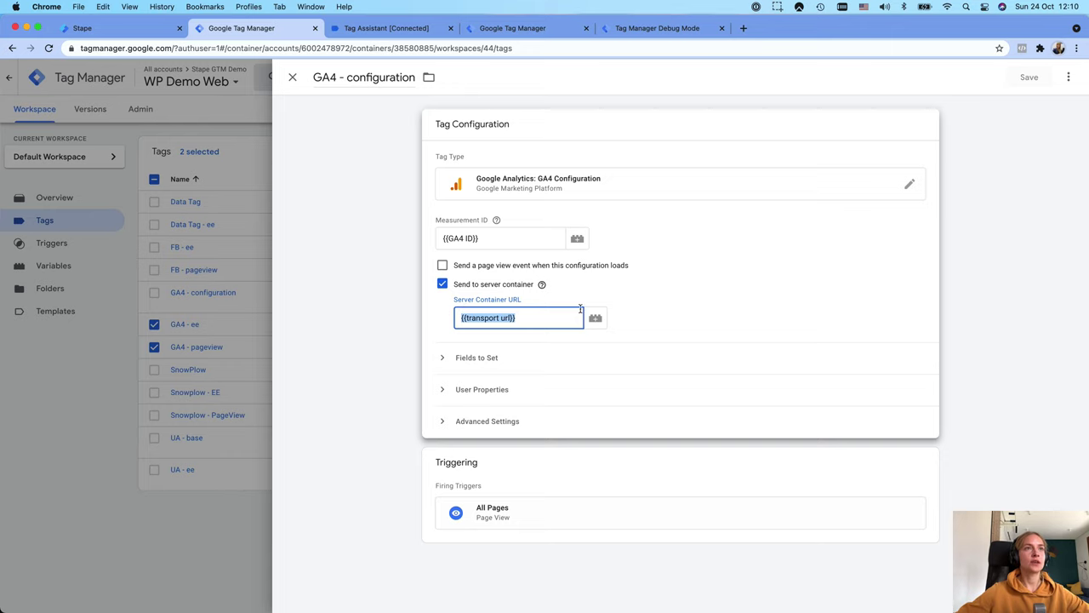
click(291, 79)
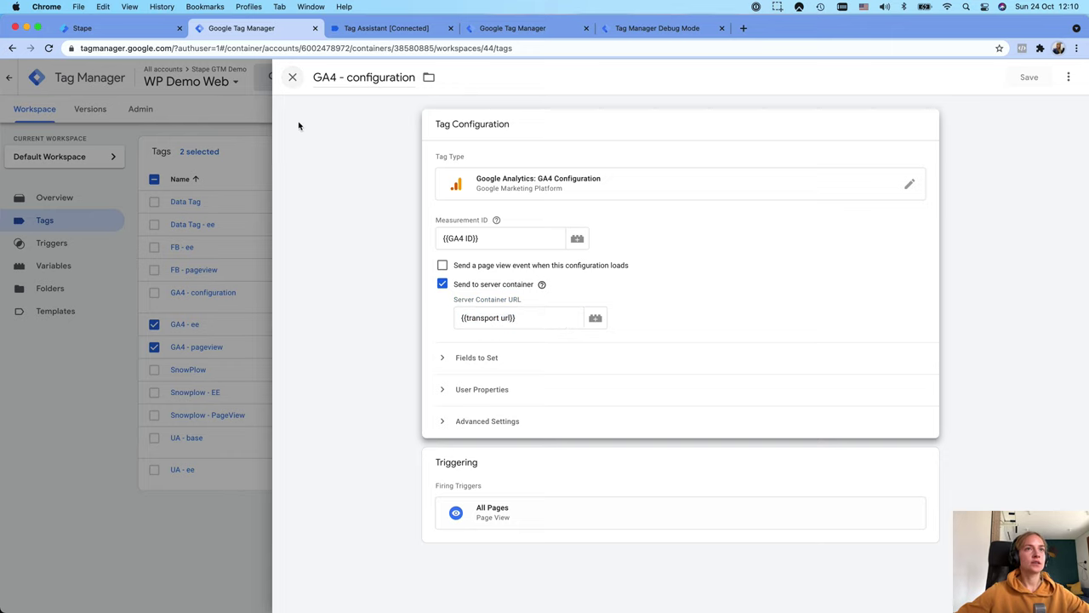
click(292, 77)
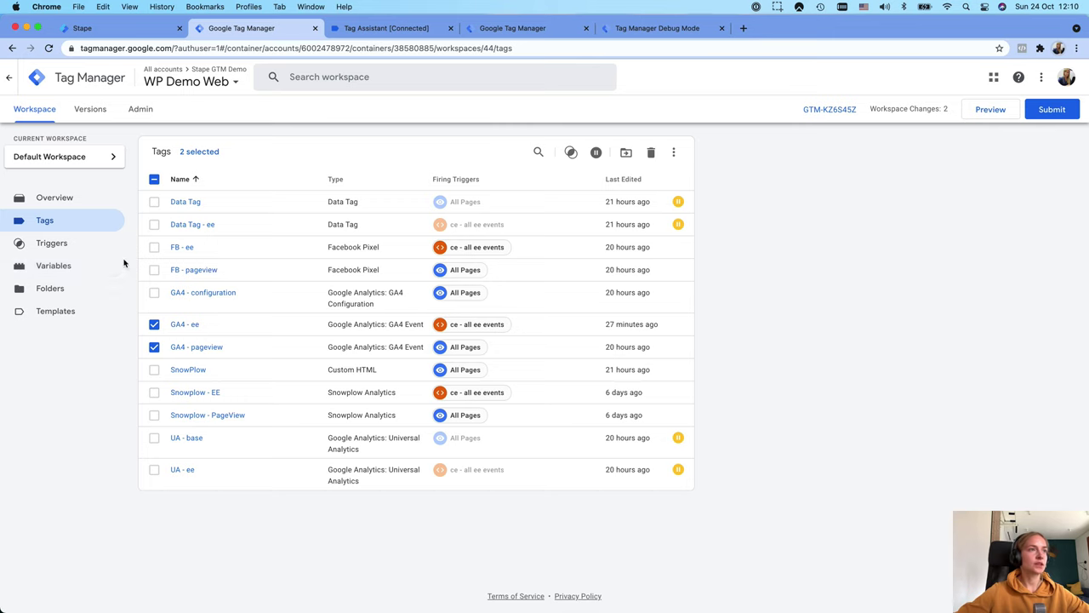
Step: Deselect the GA4 - pageview tag and review the GA4 - ee tag's items event parameter and email user property without changing them
click(154, 348)
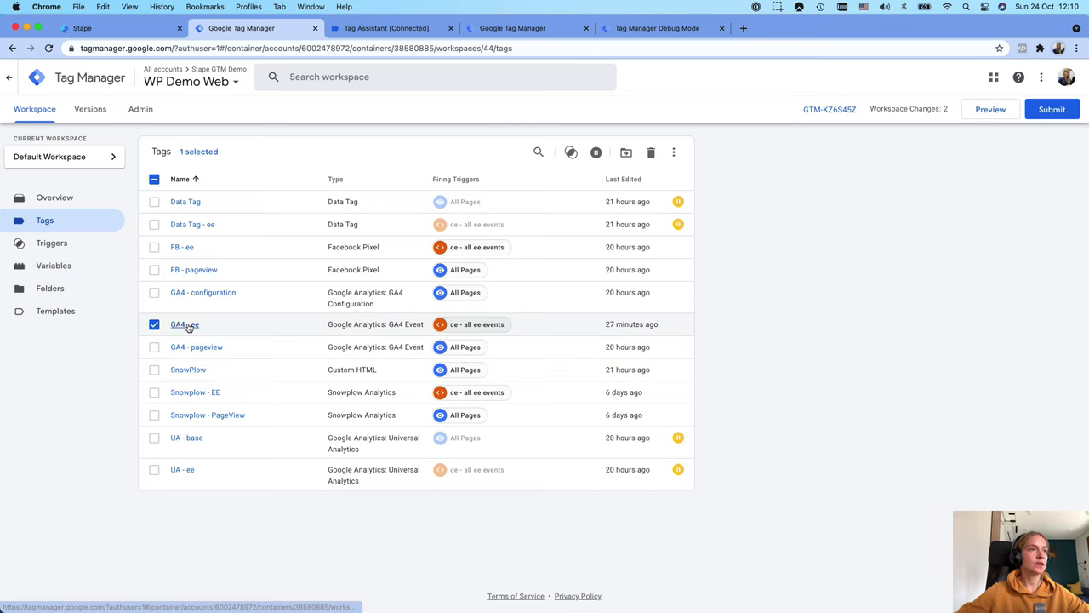
click(184, 324)
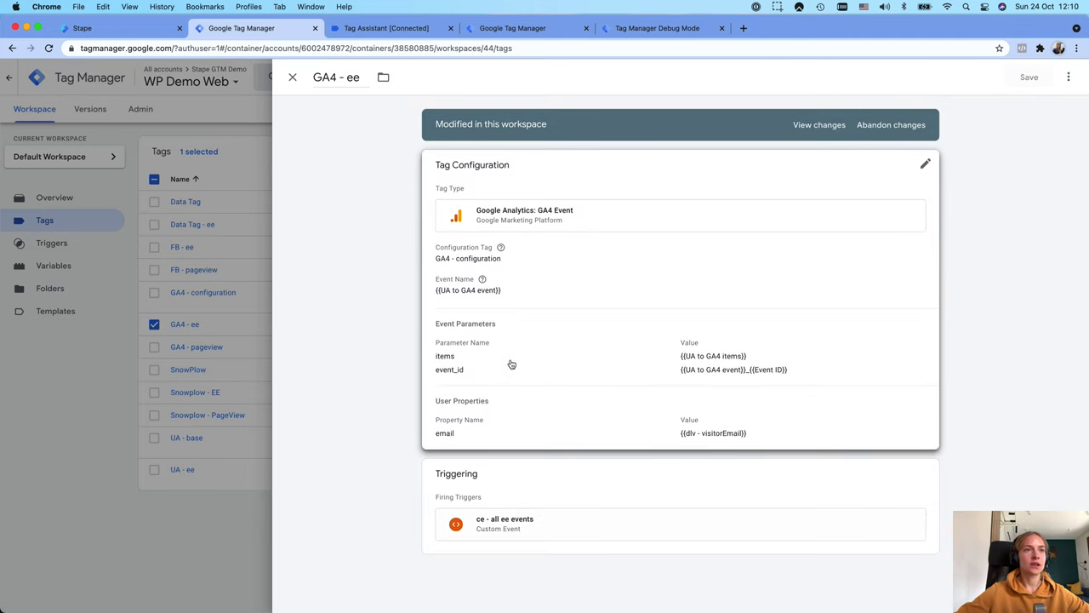
click(446, 361)
double_click(465, 404)
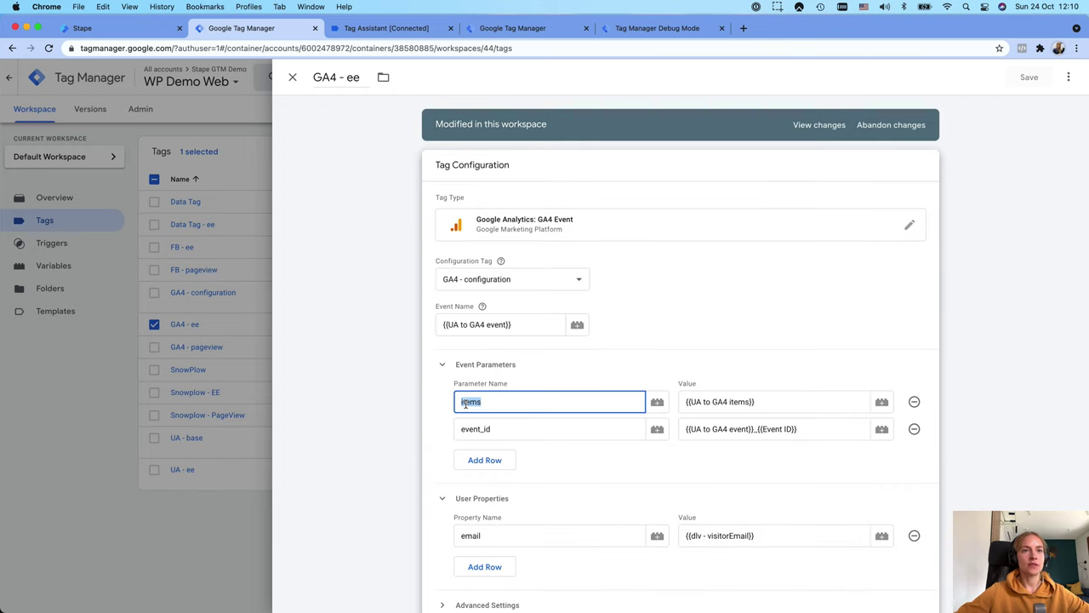
scroll(510, 404, down, 3)
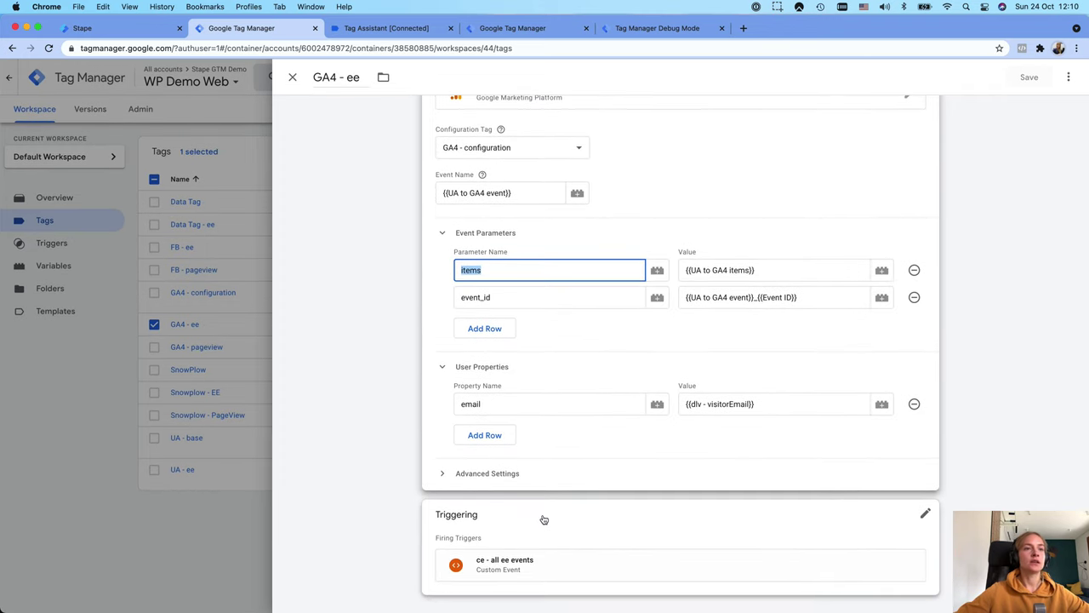
click(523, 405)
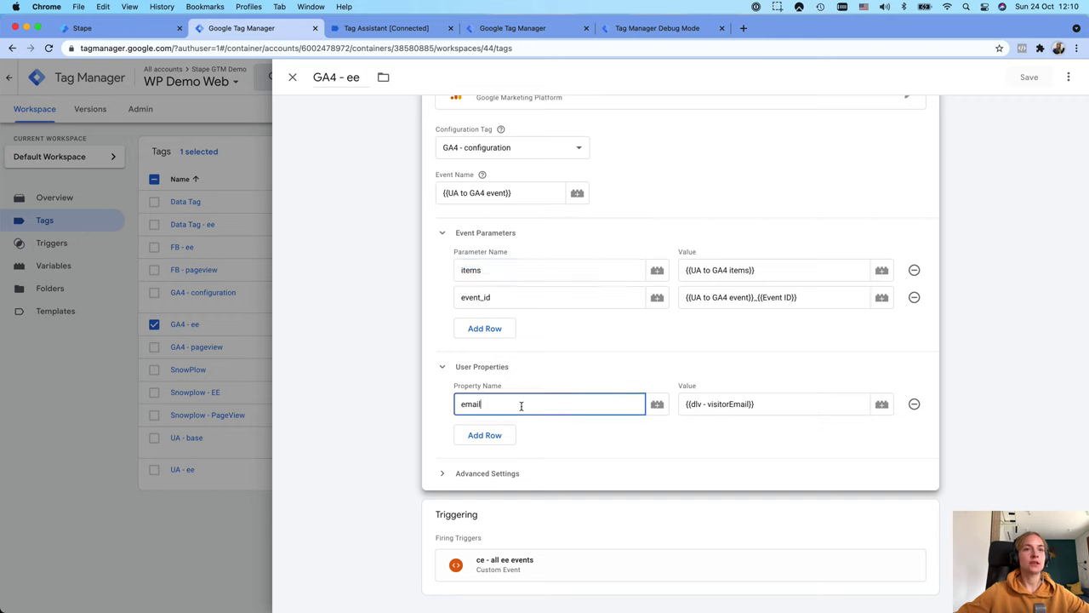
drag(530, 404, 446, 405)
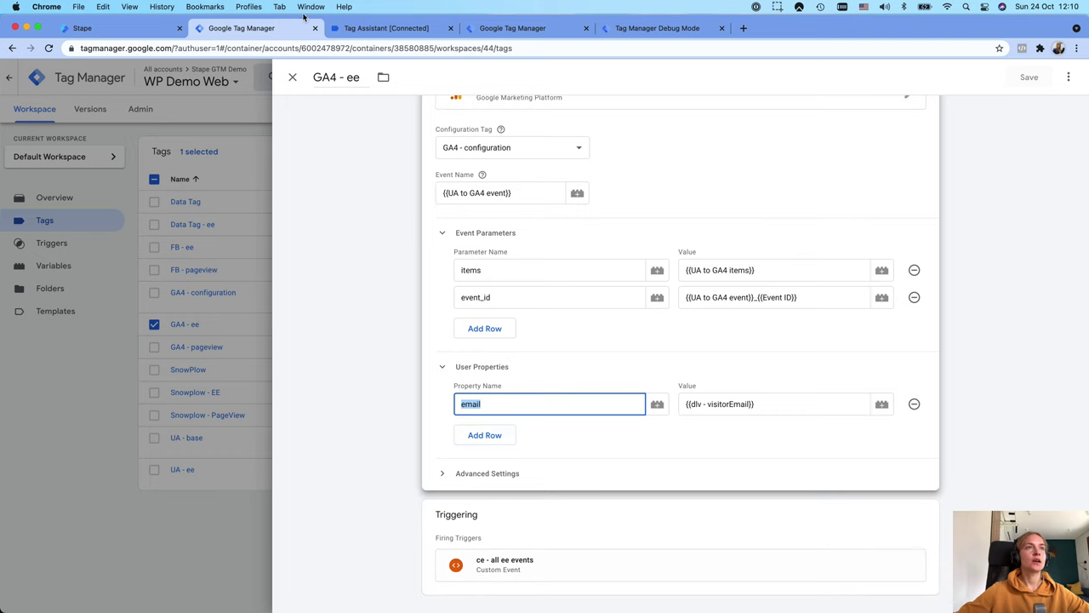
click(292, 77)
click(292, 76)
Step: Examine the purchase event's requests and fired tags in the server container's debug view
click(387, 28)
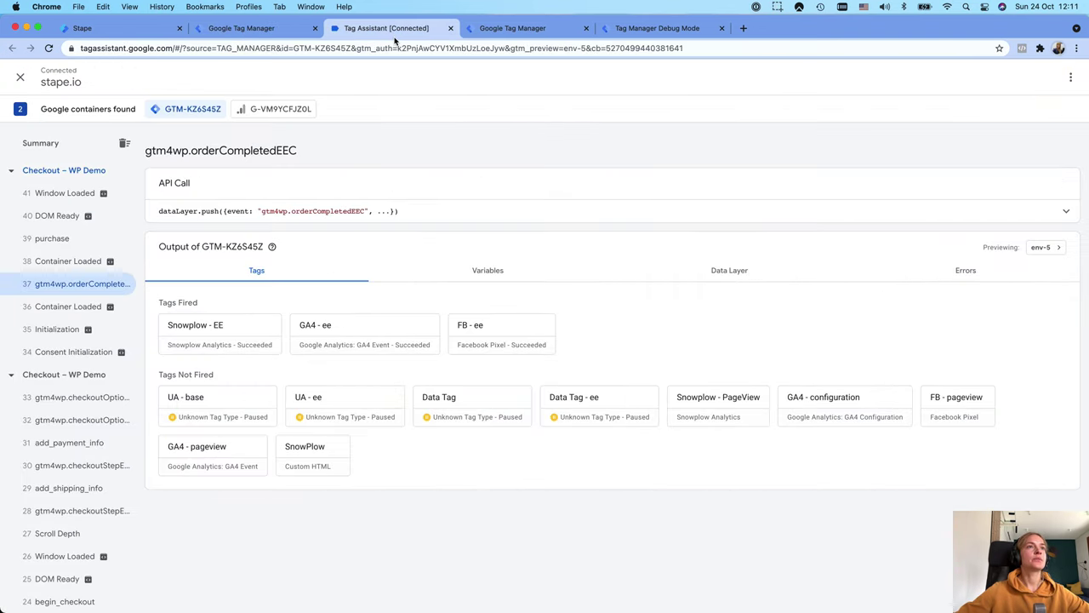
click(527, 32)
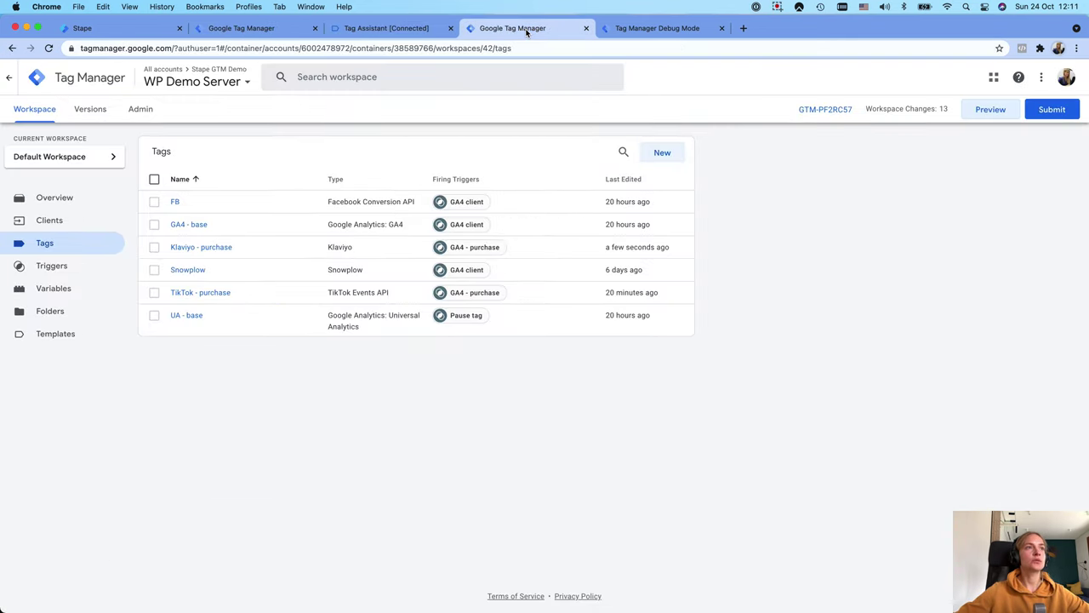
click(653, 32)
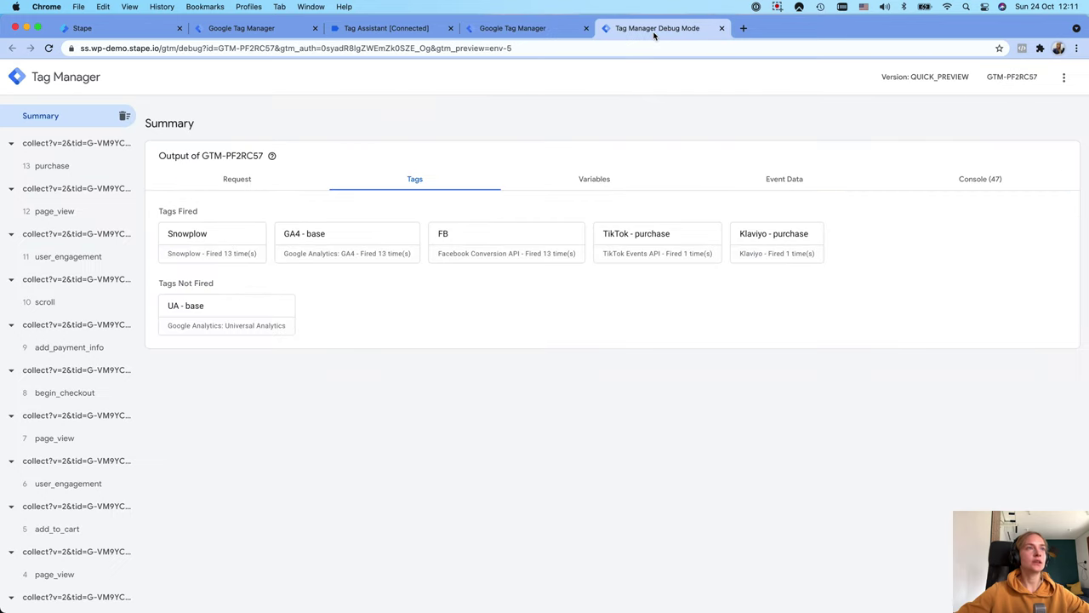
click(60, 166)
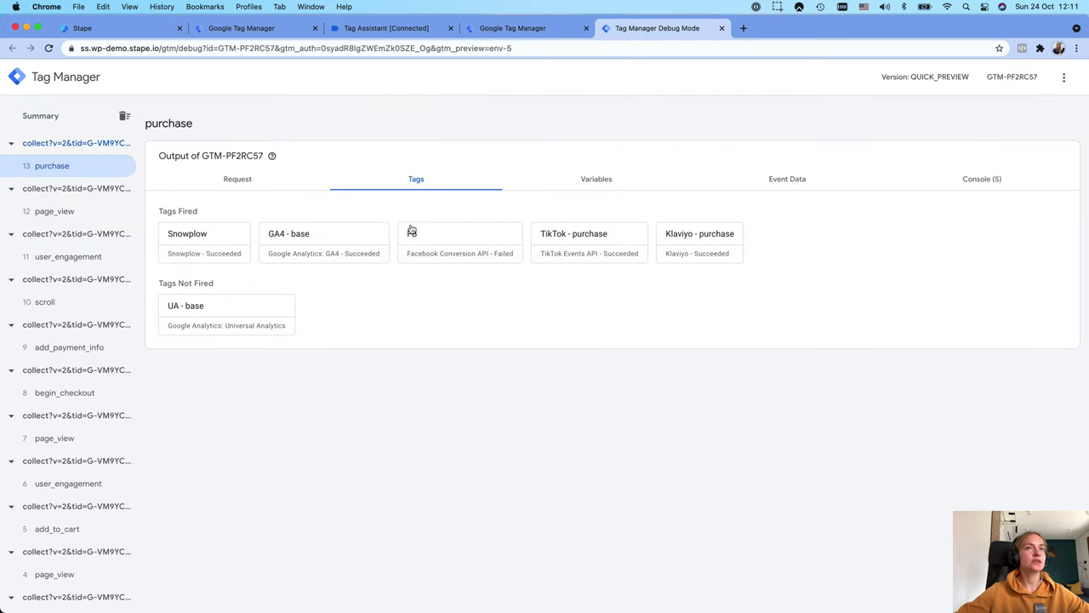
click(266, 189)
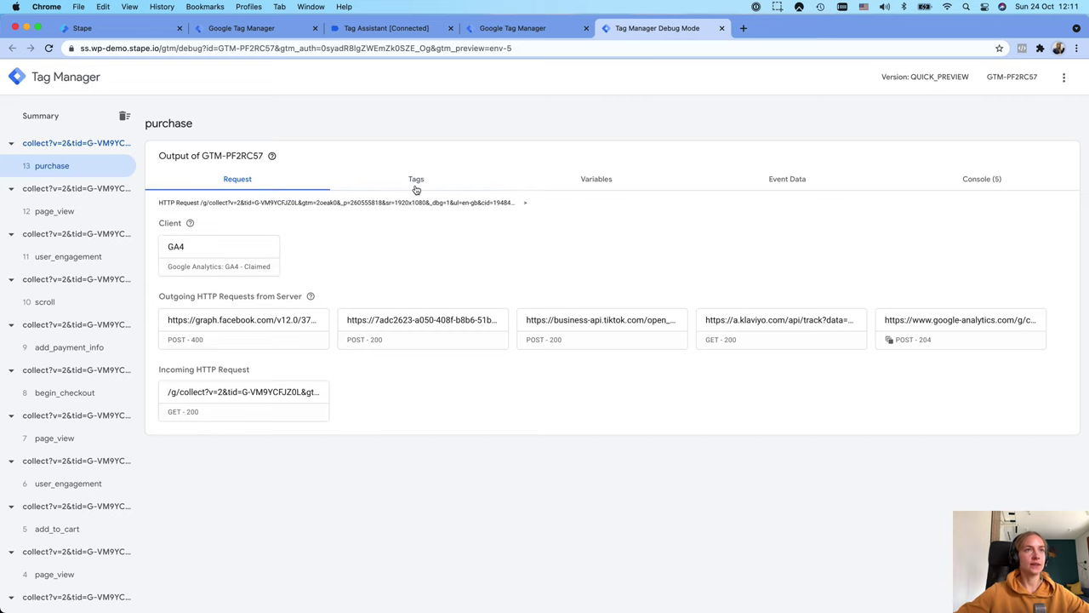
click(416, 187)
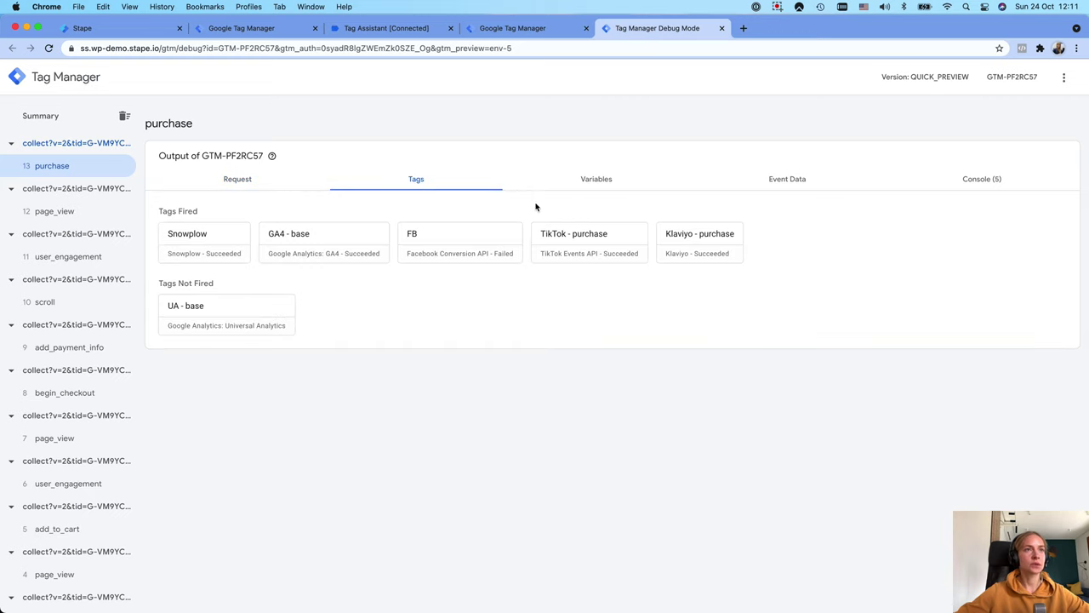
Step: Examine the Klaviyo - purchase tag's full list of properties and outgoing request for the purchase event, and close its details
click(705, 241)
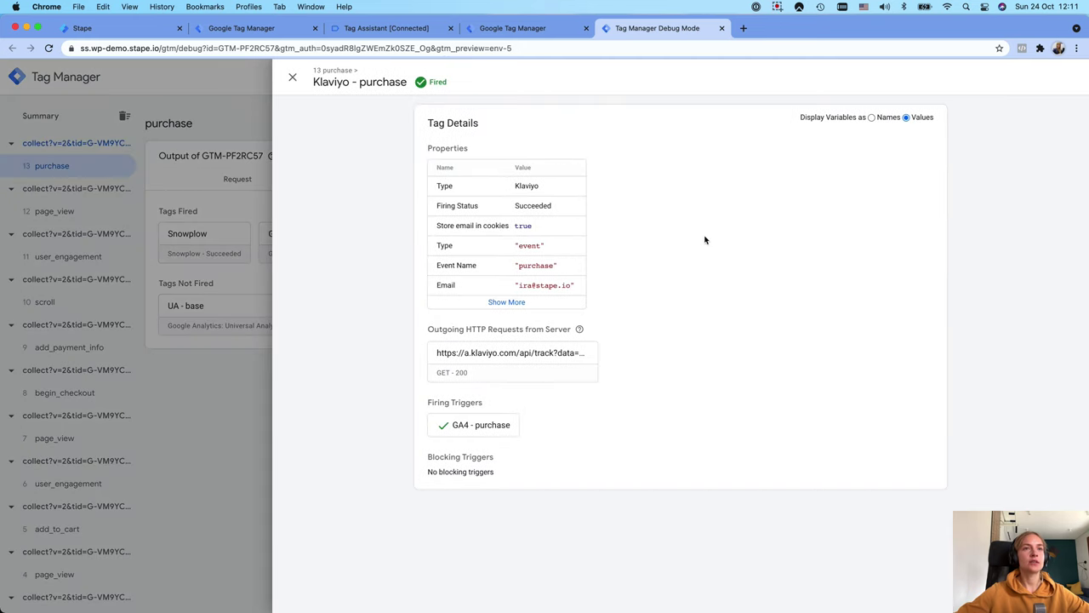
click(504, 304)
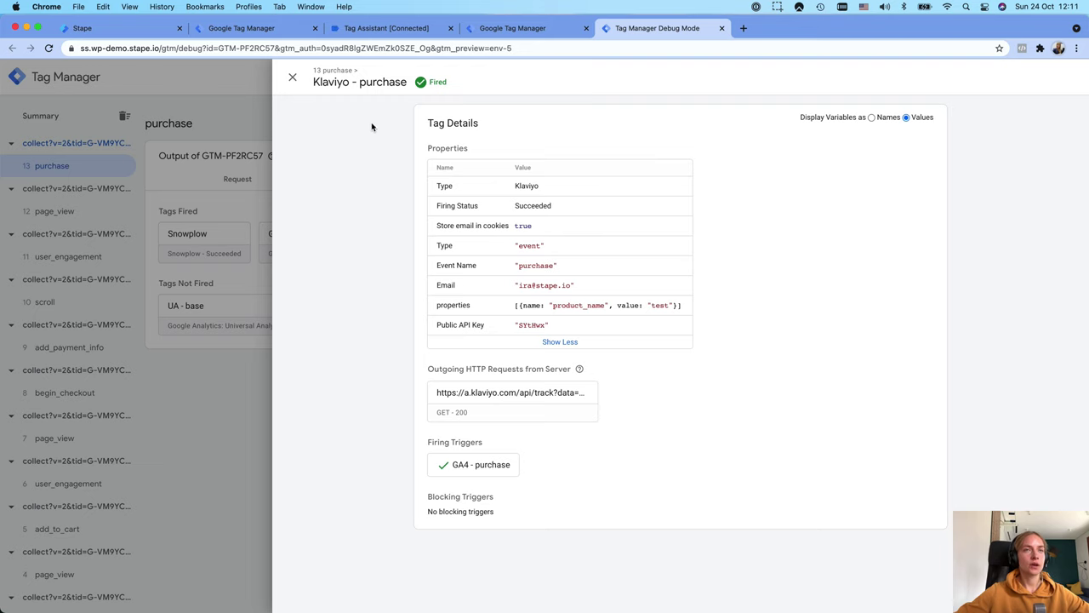
click(290, 78)
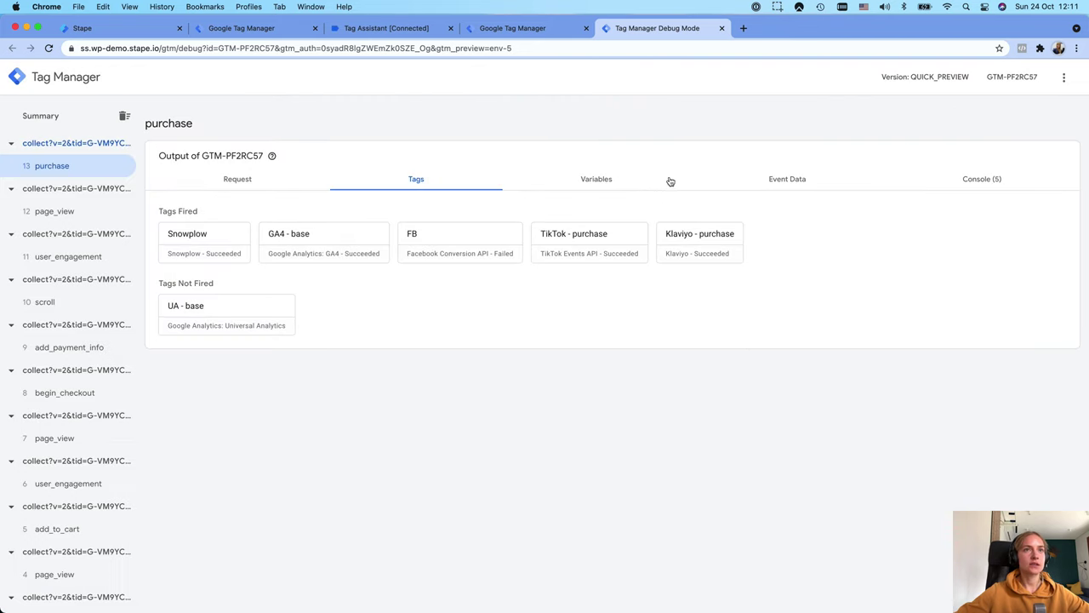
Step: Examine the purchase event's event data, focusing on the items array and the user properties
click(815, 185)
scroll(613, 369, down, 3)
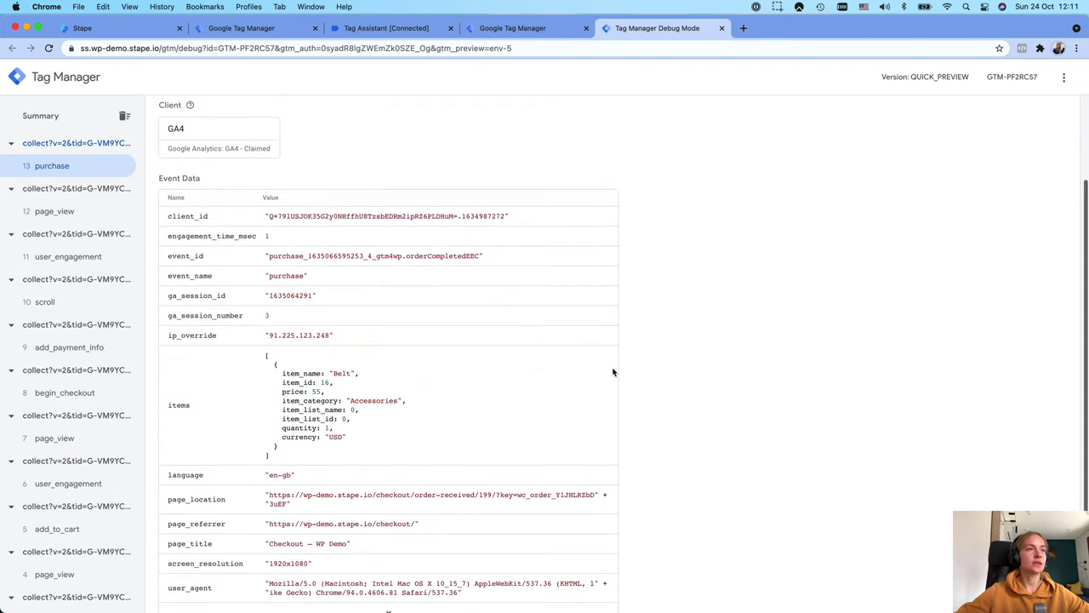
scroll(457, 365, down, 1)
drag(170, 371, 253, 377)
click(230, 381)
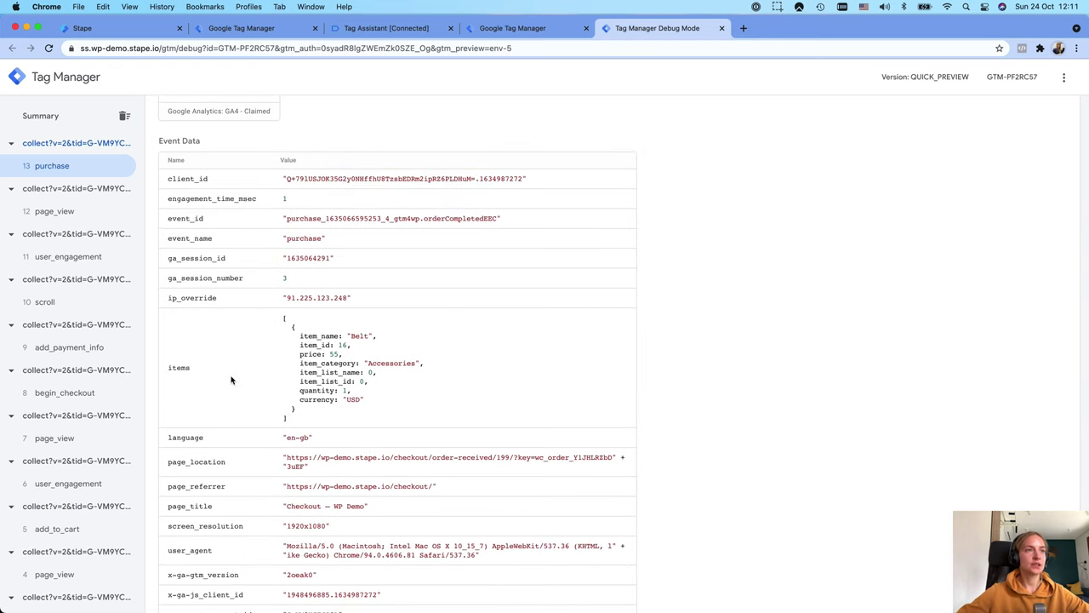
scroll(221, 370, down, 1)
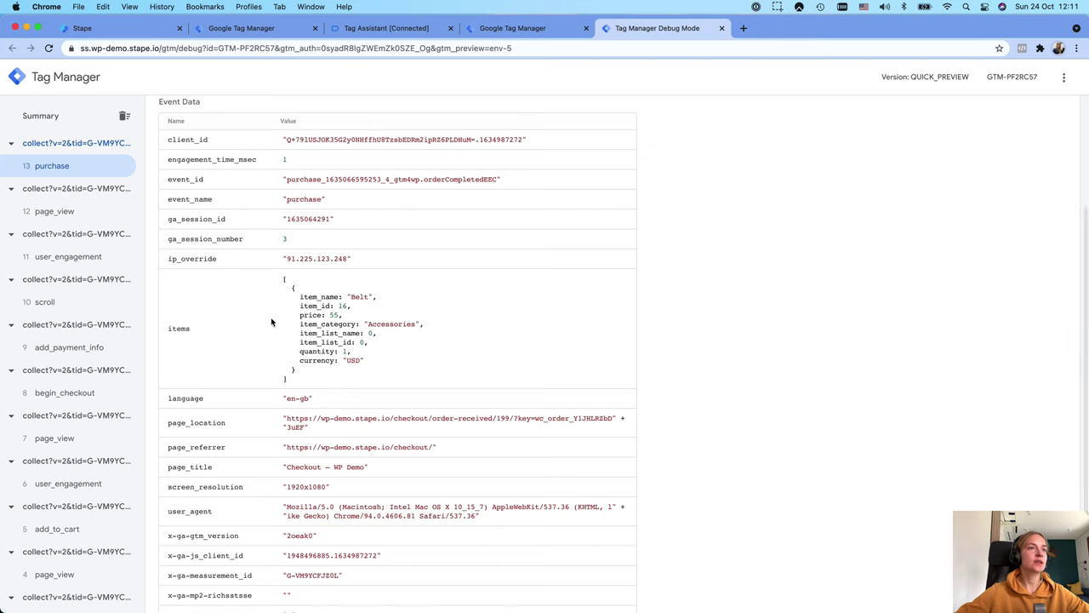
scroll(272, 323, down, 4)
scroll(274, 328, down, 1)
double_click(170, 173)
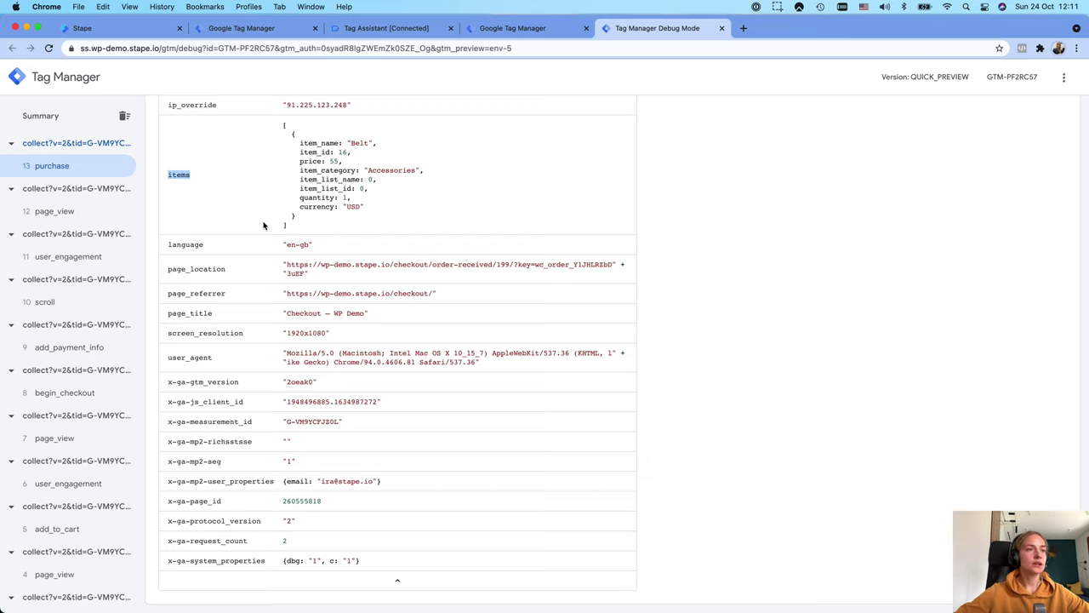
click(186, 175)
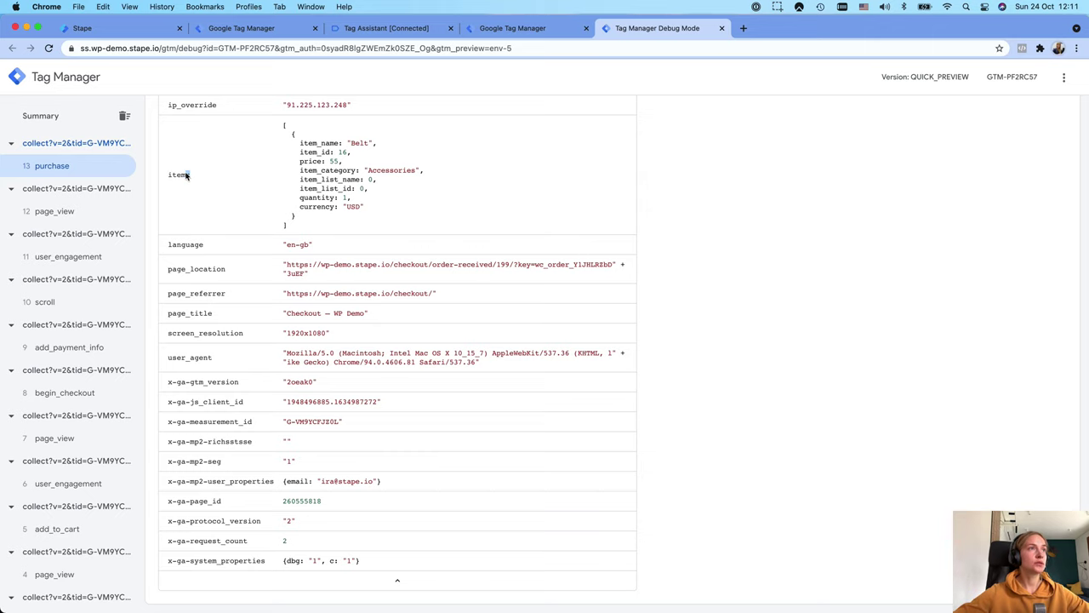
Step: Start a new Event Data variable in the WP Demo Server container with key path "items." and consult the purchase event's items data
double_click(180, 176)
click(507, 34)
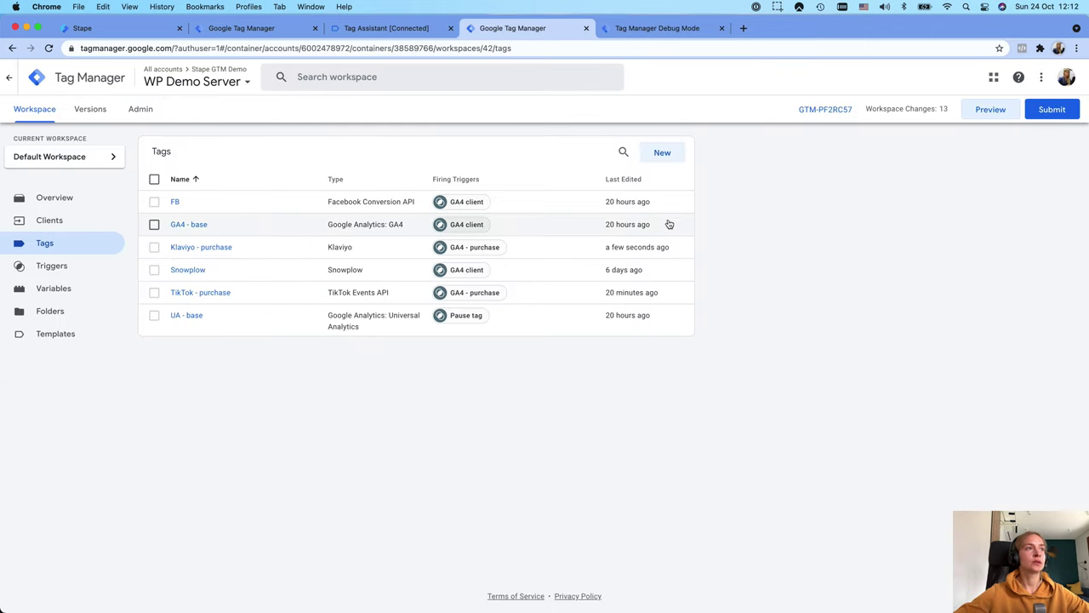
click(66, 288)
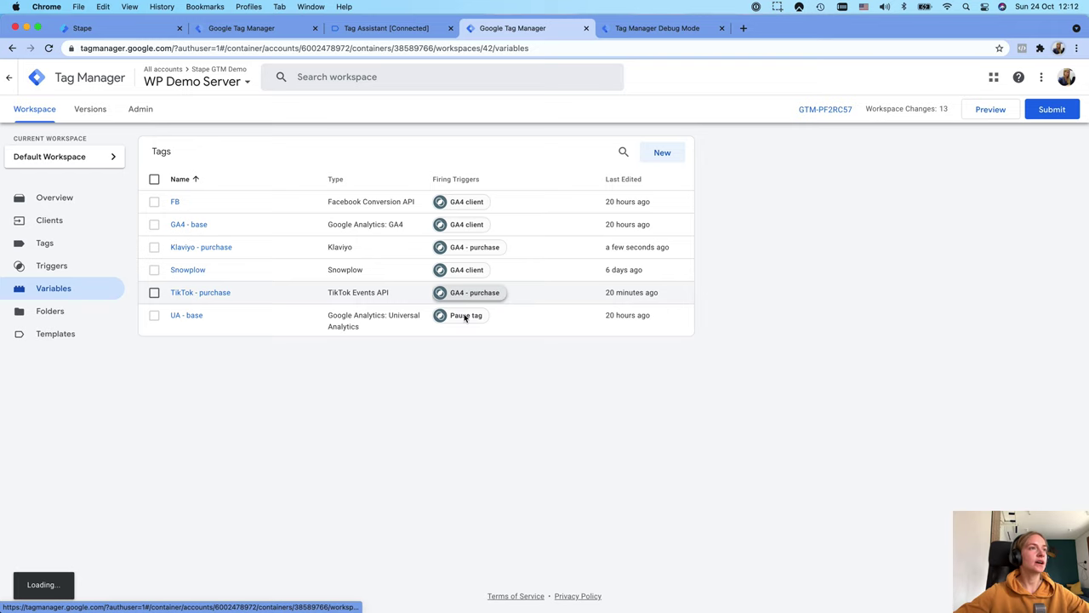
scroll(350, 454, down, 2)
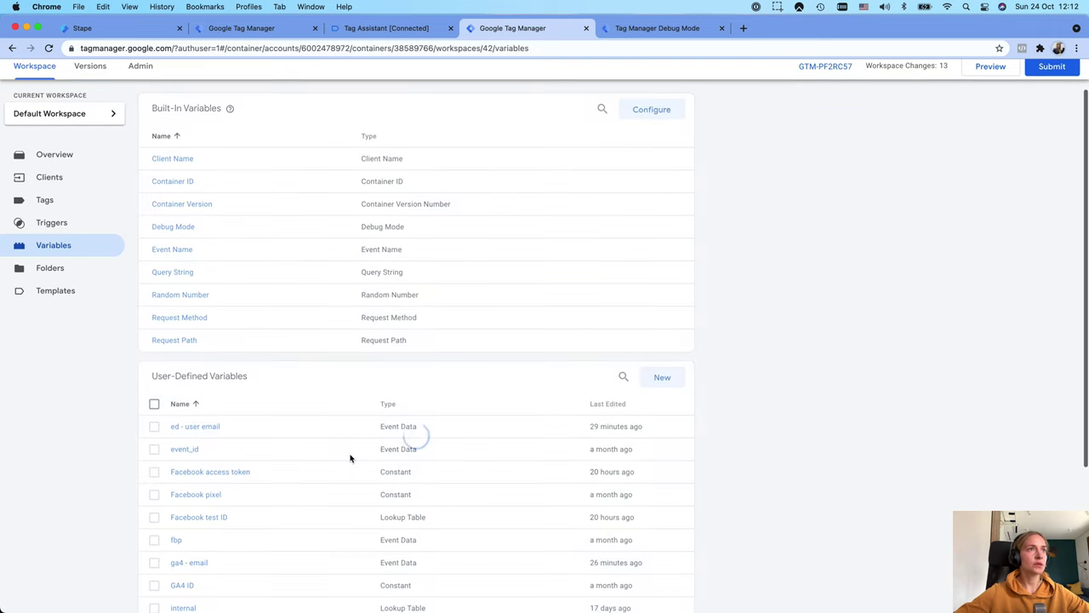
click(657, 377)
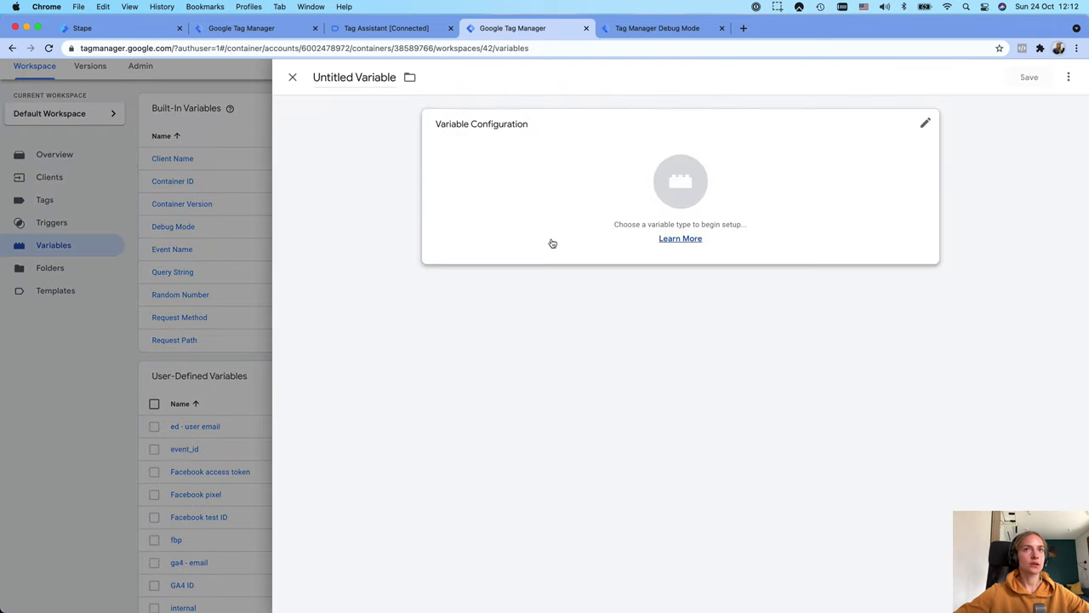
click(550, 244)
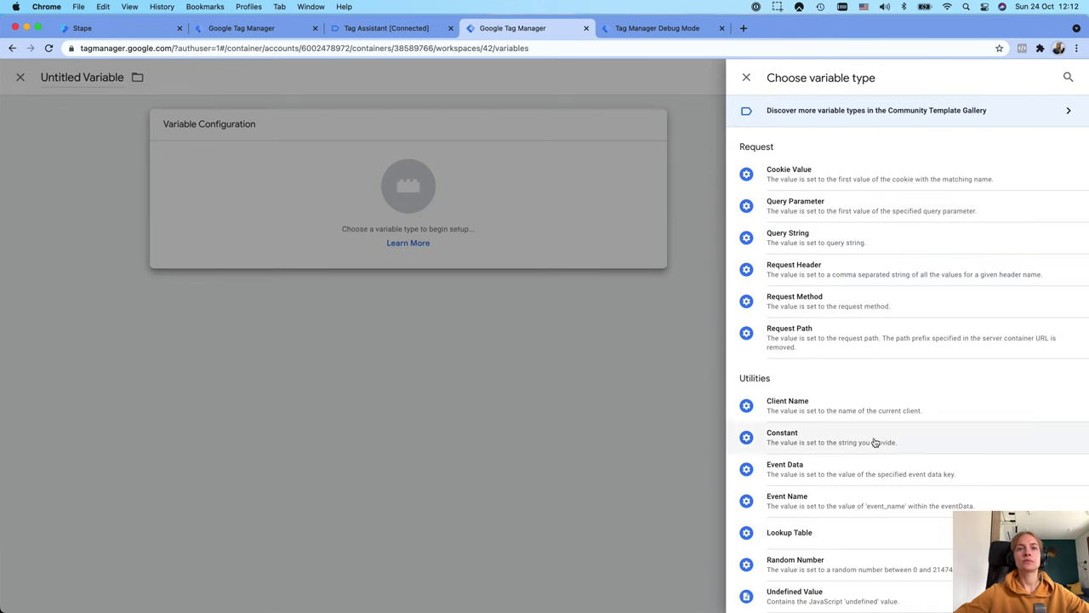
click(866, 467)
click(509, 240)
text(items.)
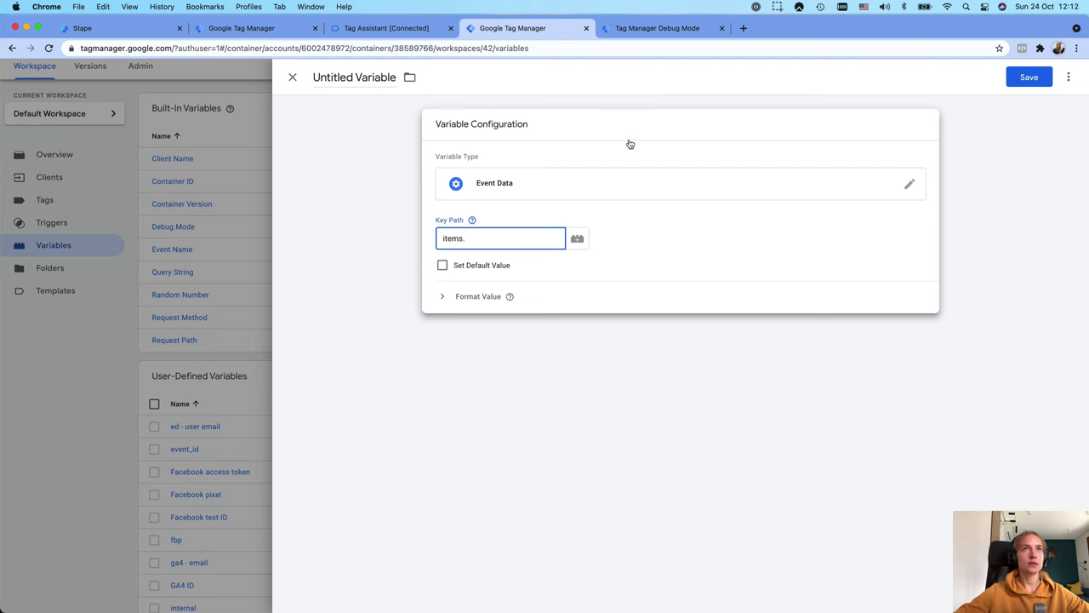
click(633, 33)
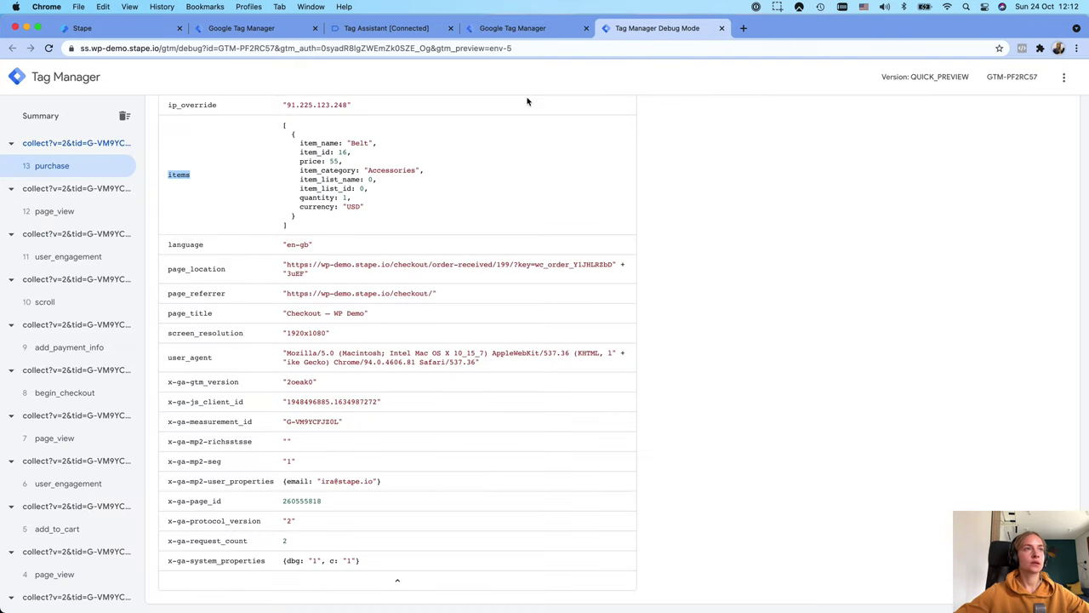
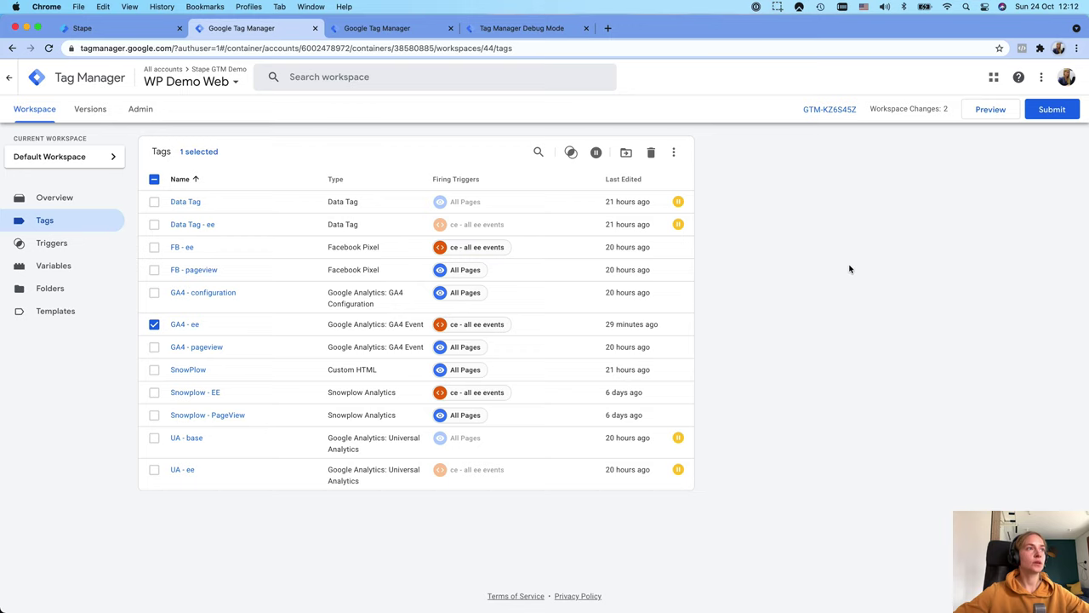
click(983, 113)
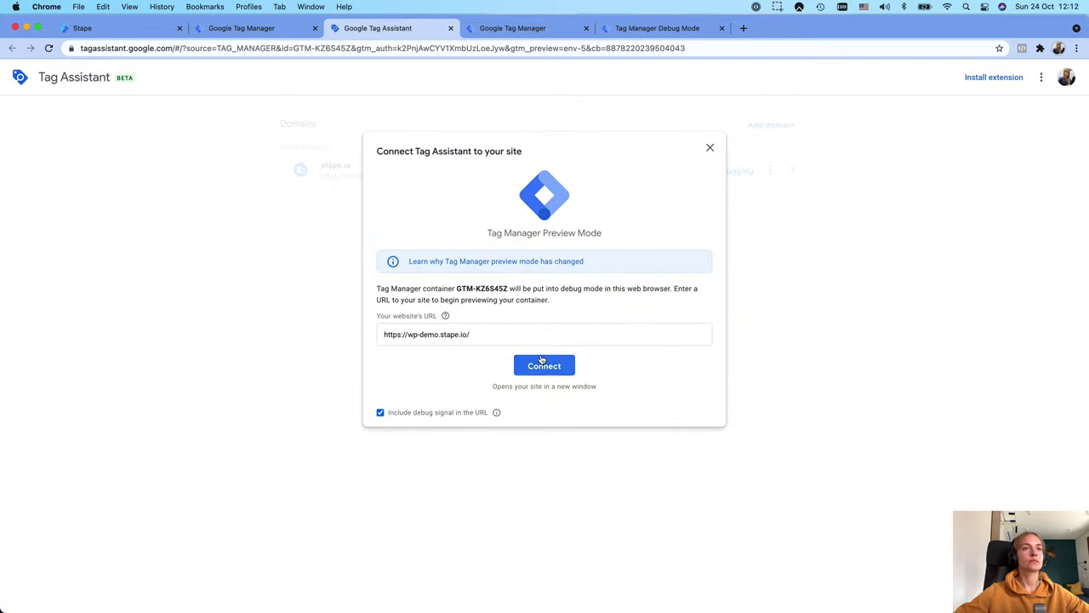
click(545, 366)
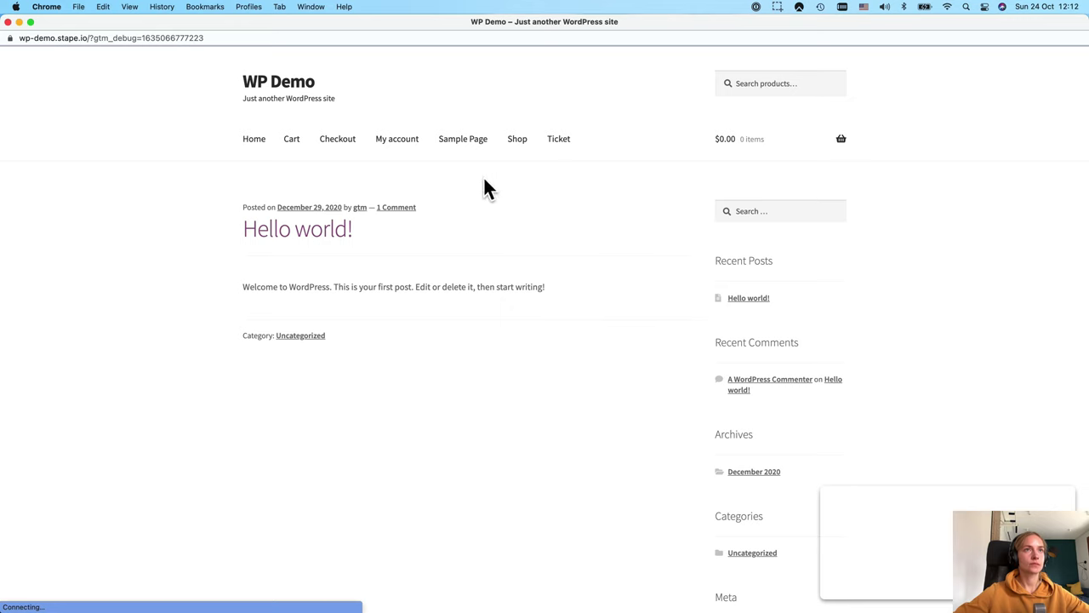
click(516, 140)
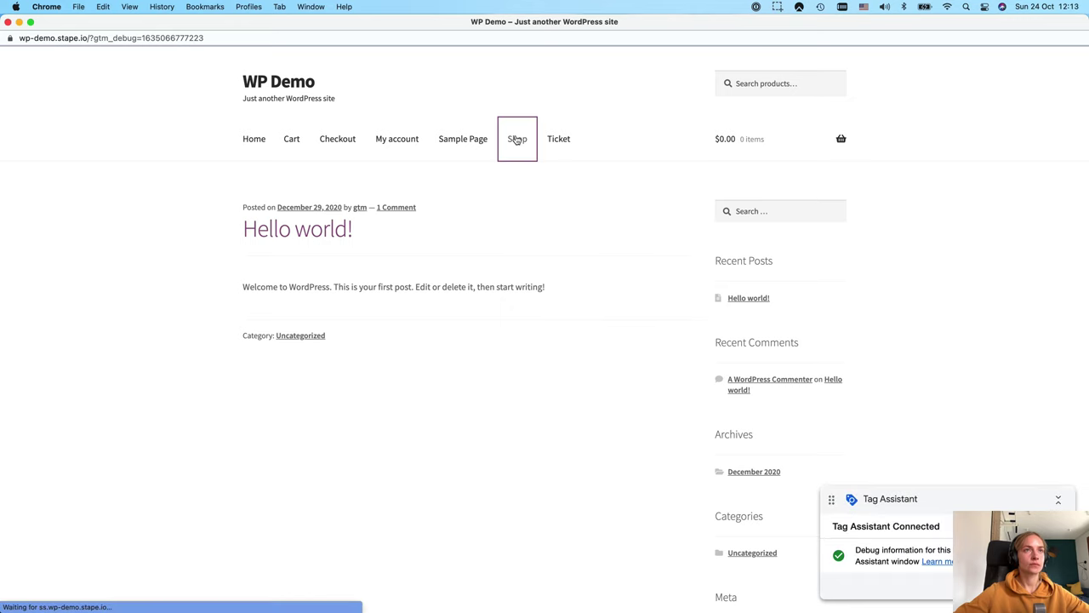
Step: Add the Beanie with Logo to the cart and view the cart
scroll(508, 272, down, 5)
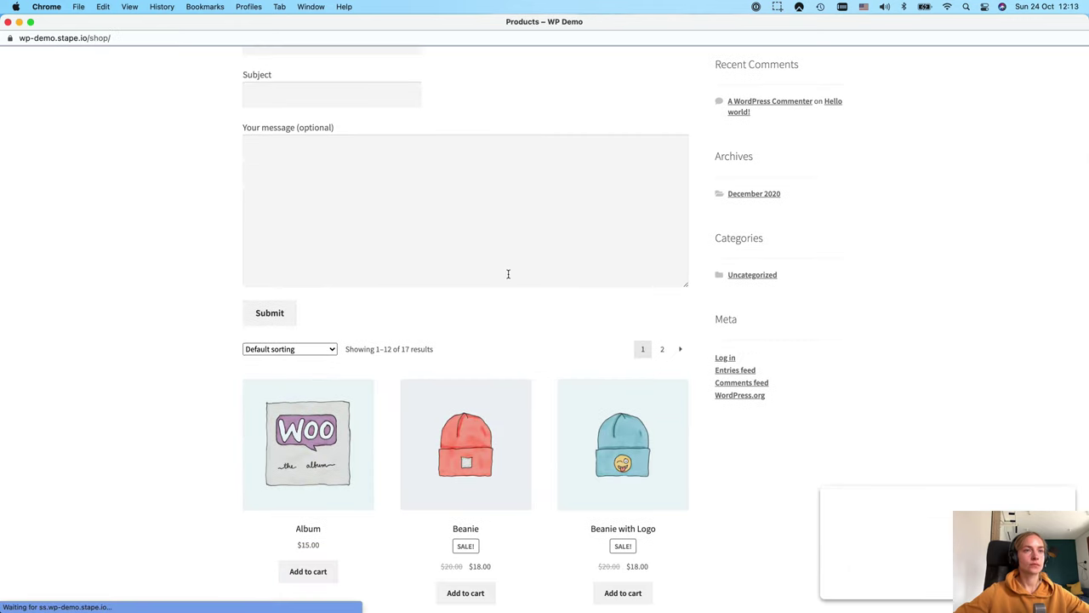
scroll(525, 374, down, 3)
click(618, 284)
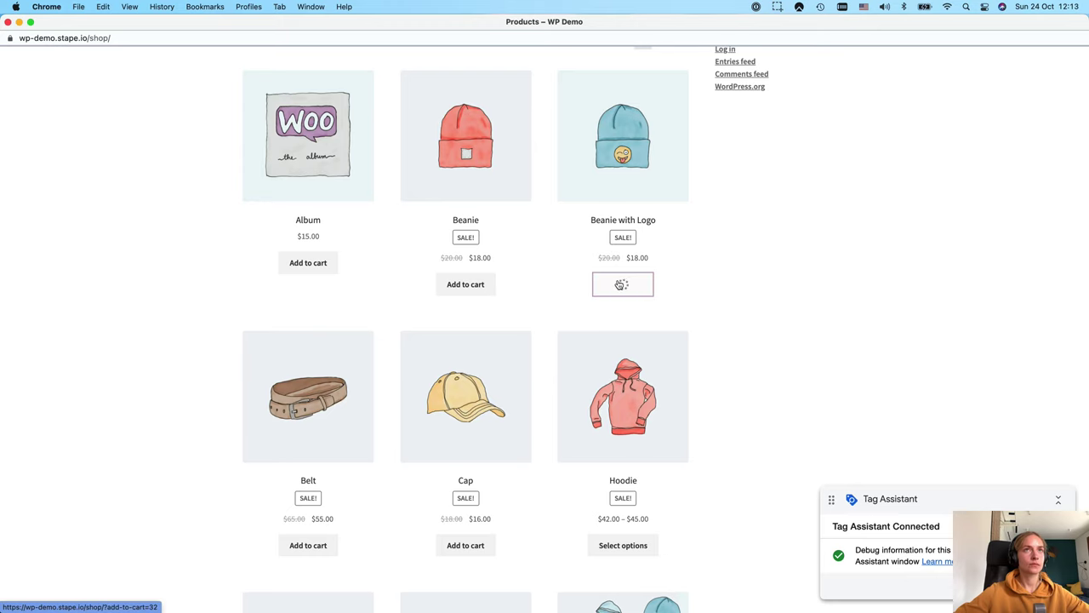
click(647, 284)
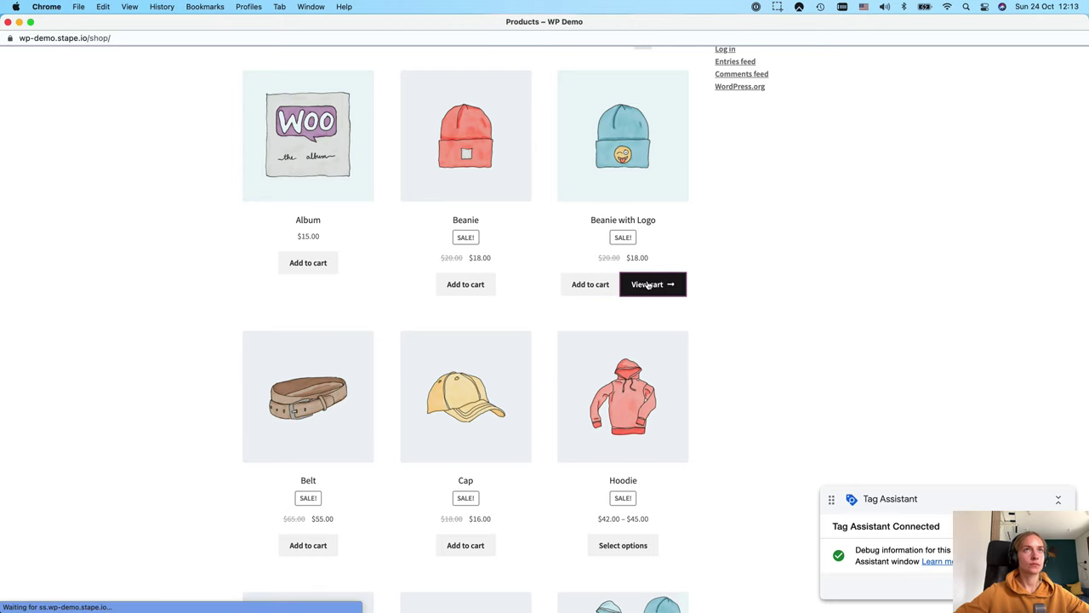
Step: Proceed to checkout and place the test order with the prefilled customer details
scroll(620, 355, down, 4)
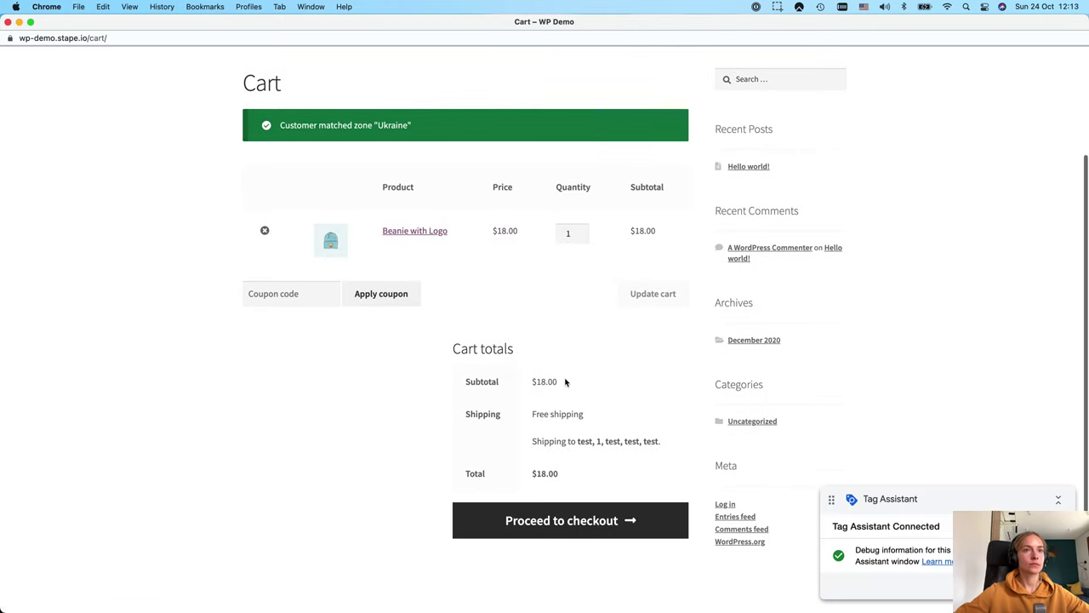
scroll(565, 382, down, 2)
click(609, 462)
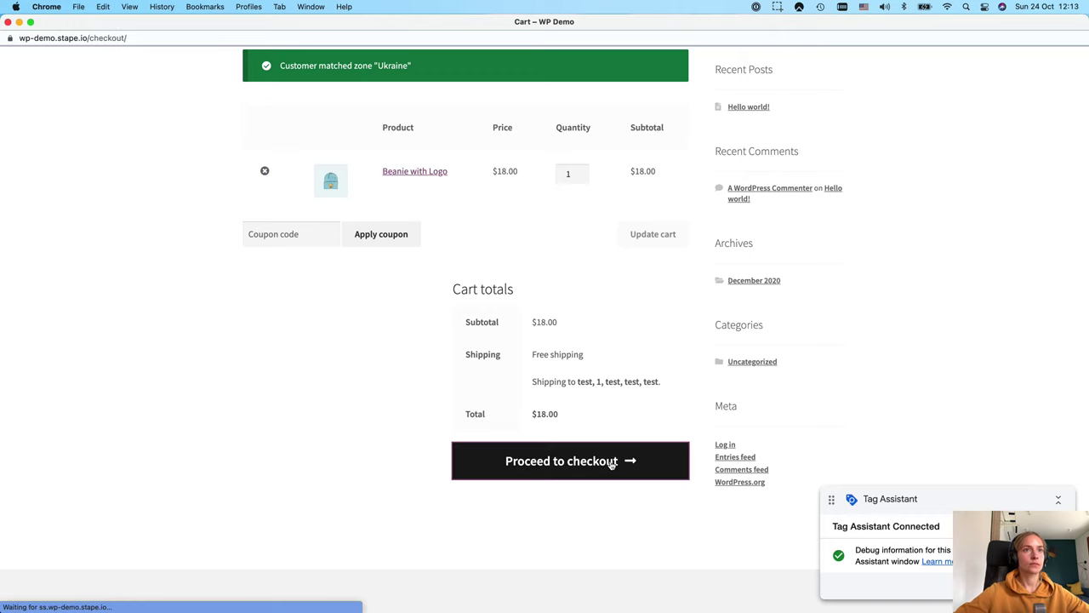
scroll(596, 460, down, 10)
click(591, 457)
Step: Return to Tag Assistant, dismiss its connection dialog, and open the new purchase event in the server container's debug view
key(ctrl+Left)
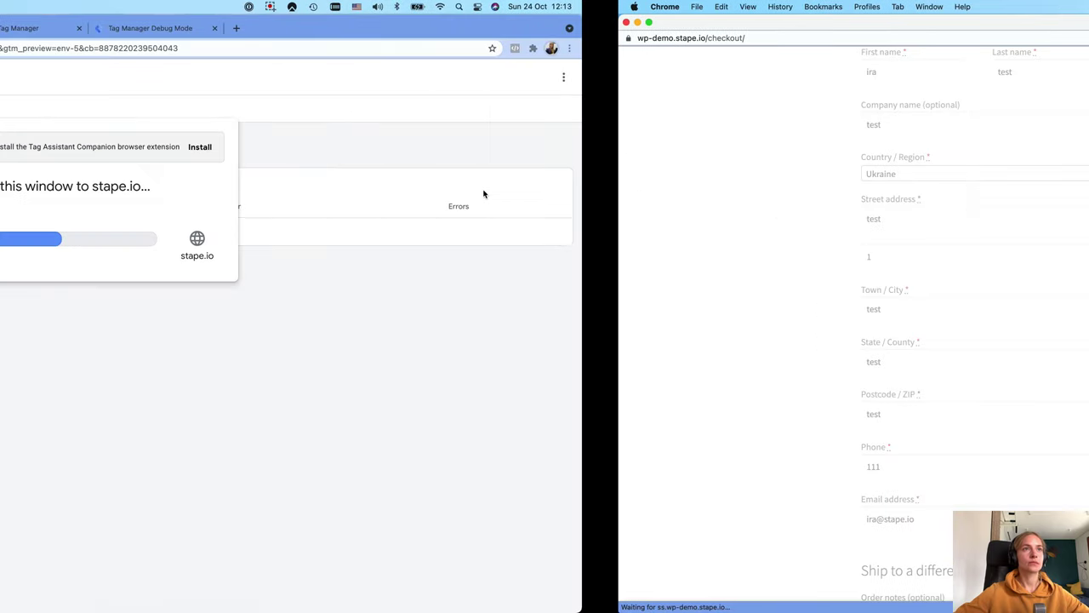
click(541, 312)
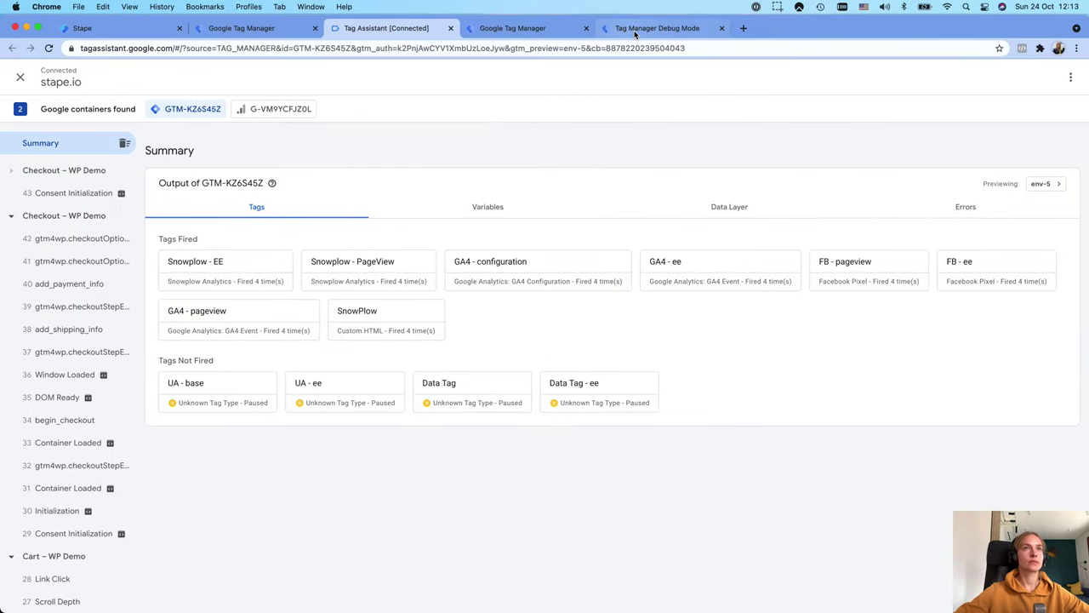
click(635, 33)
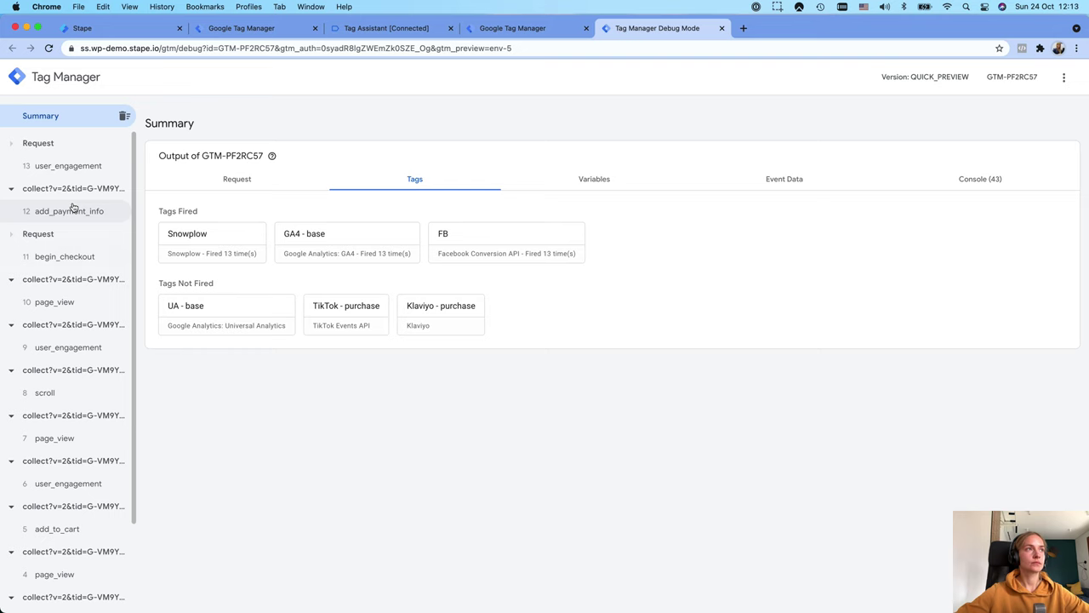
click(101, 221)
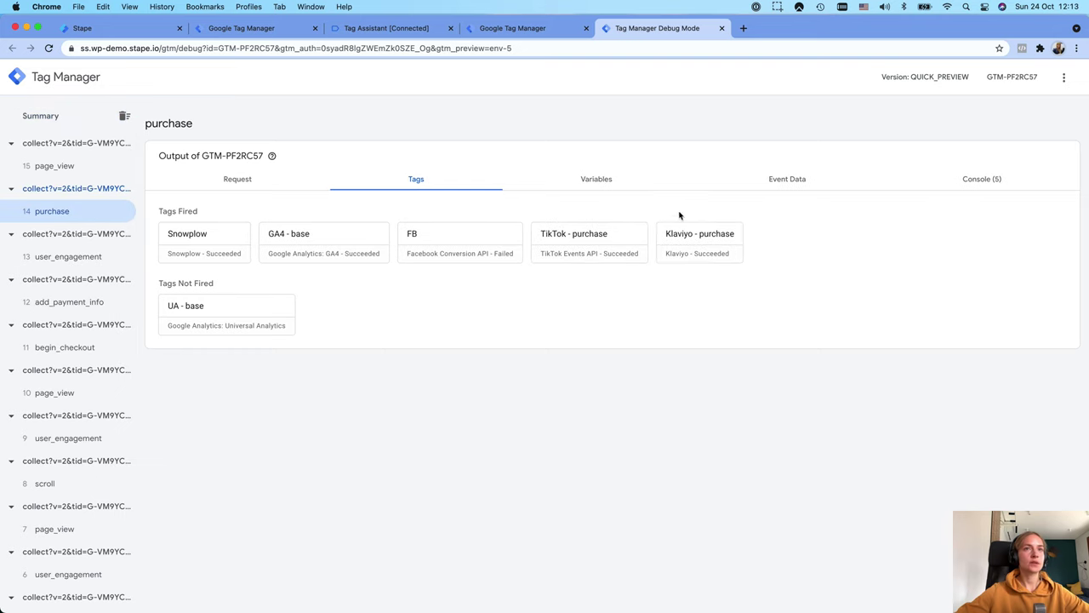
Step: Check the value of the purchase - item name variable for the purchase event and return to its fired tags
click(568, 180)
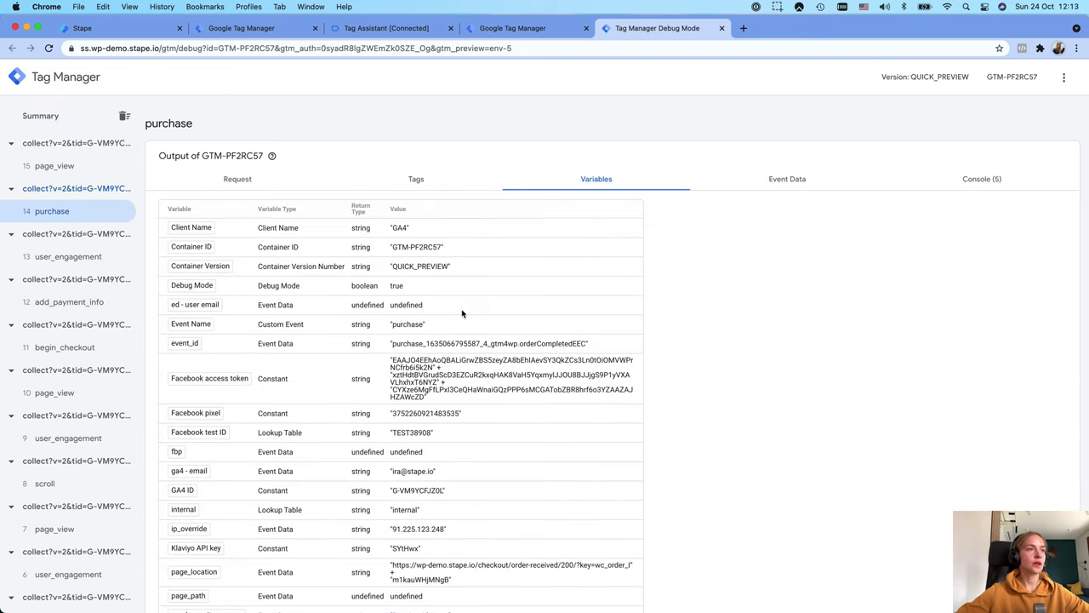
scroll(462, 314, down, 3)
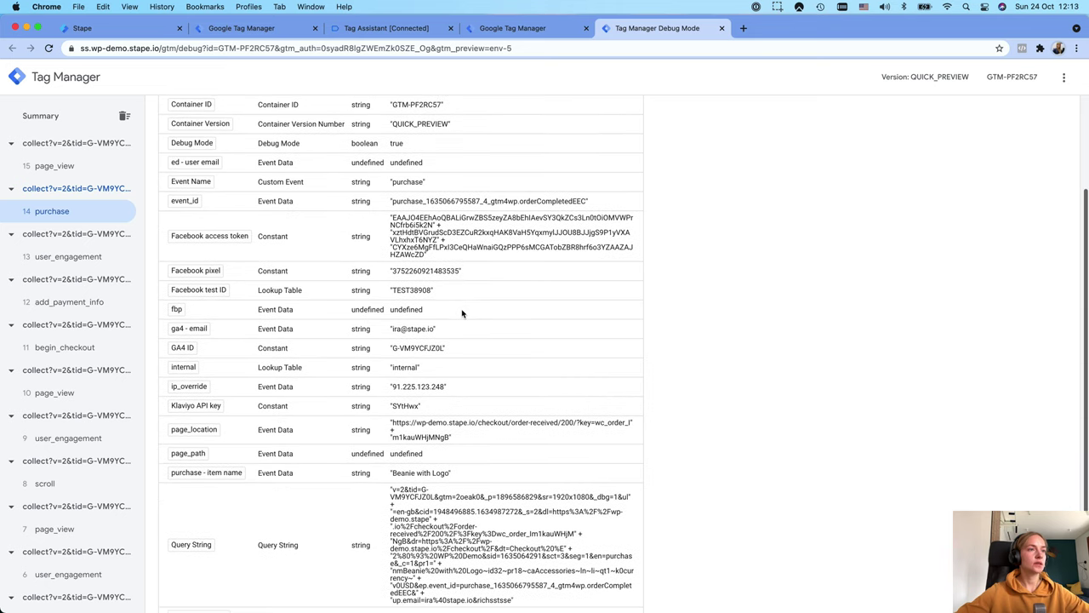
scroll(456, 484, down, 1)
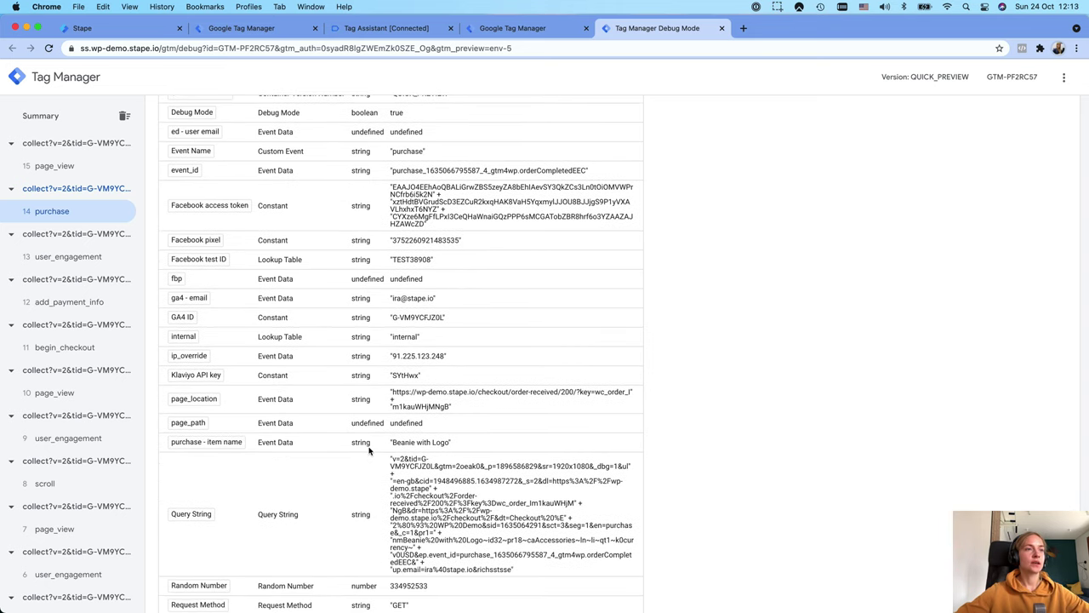
triple_click(406, 446)
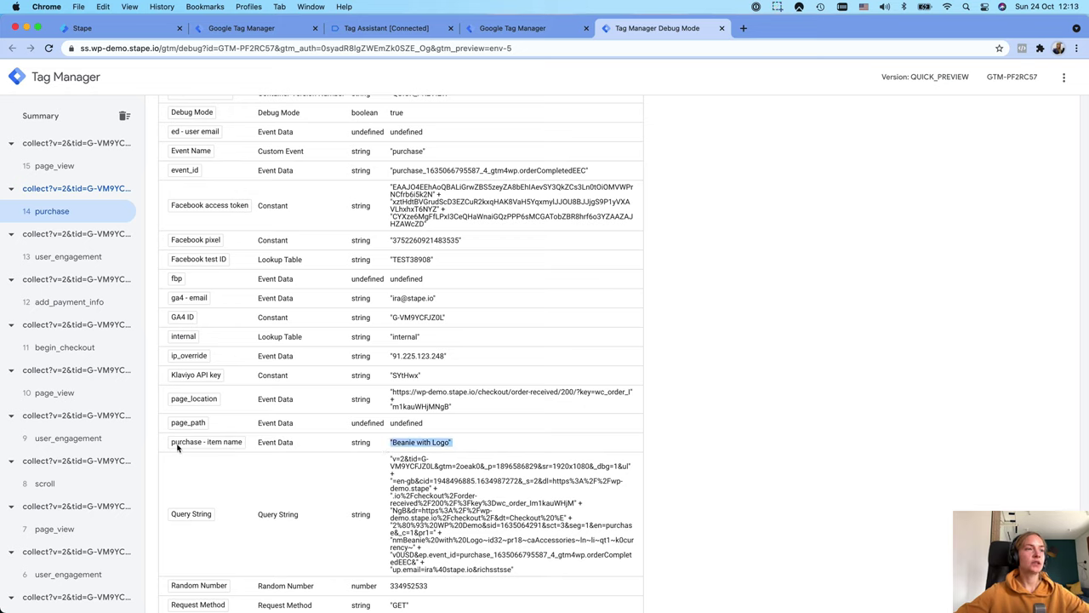
double_click(413, 444)
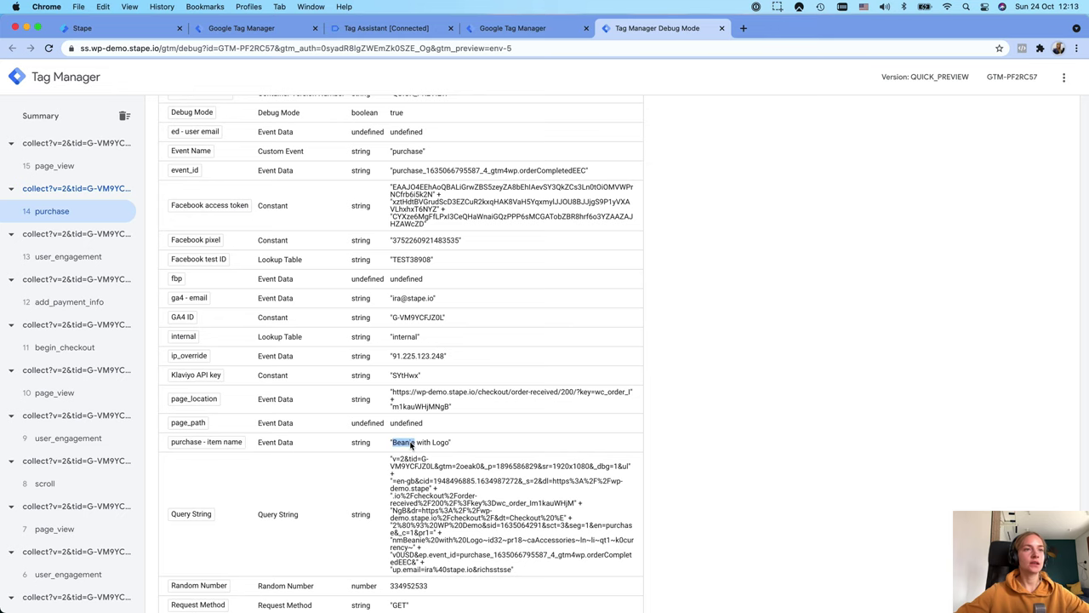
scroll(669, 419, up, 2)
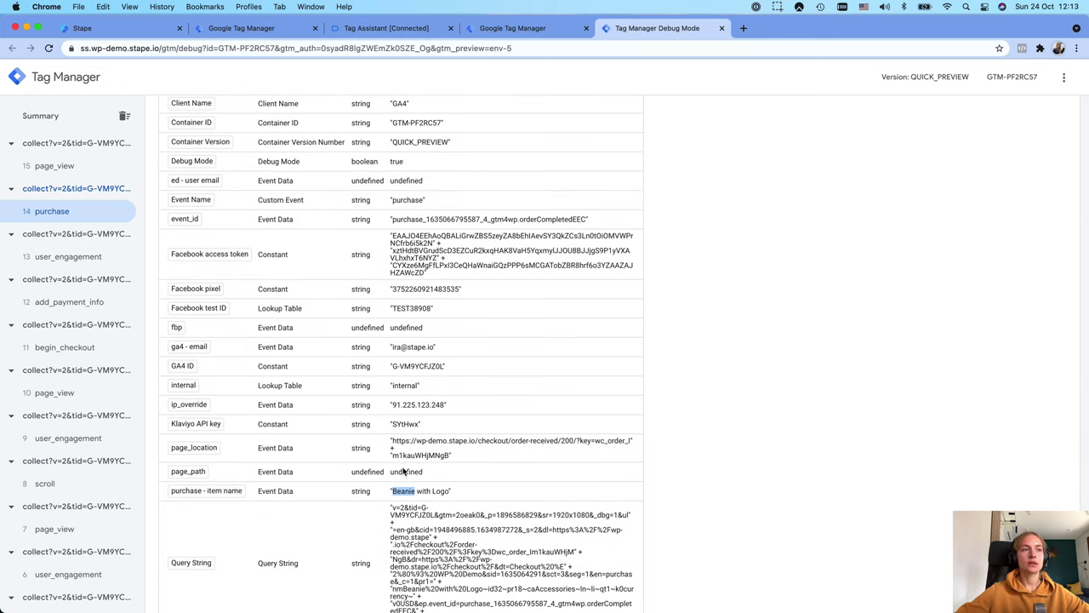
scroll(392, 477, up, 3)
click(434, 188)
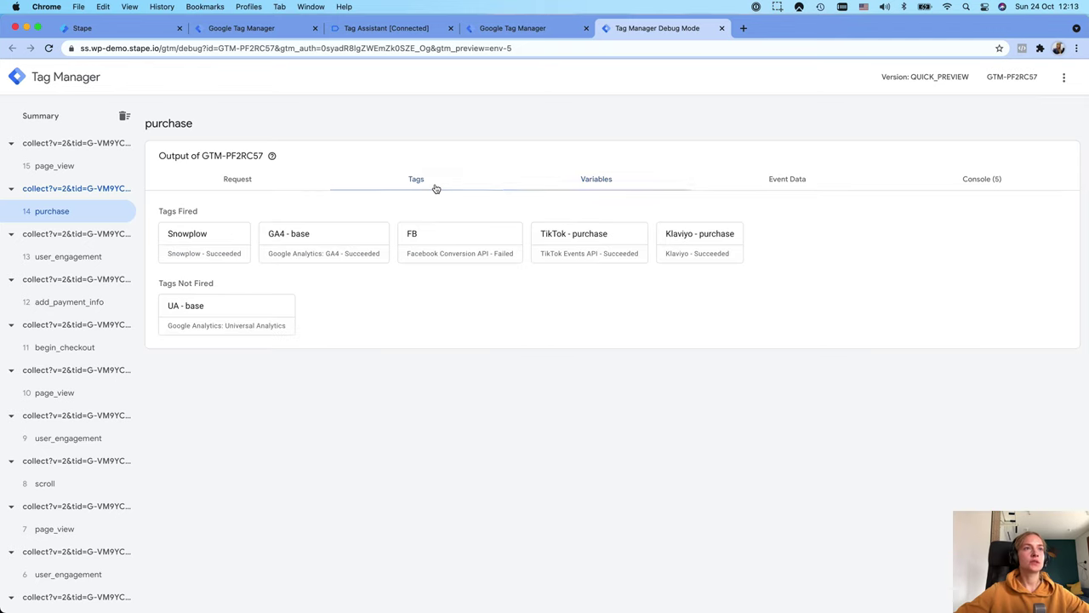
Step: Inspect all properties of the fired Klaviyo - purchase tag, including the product_name value, and close its details
click(691, 243)
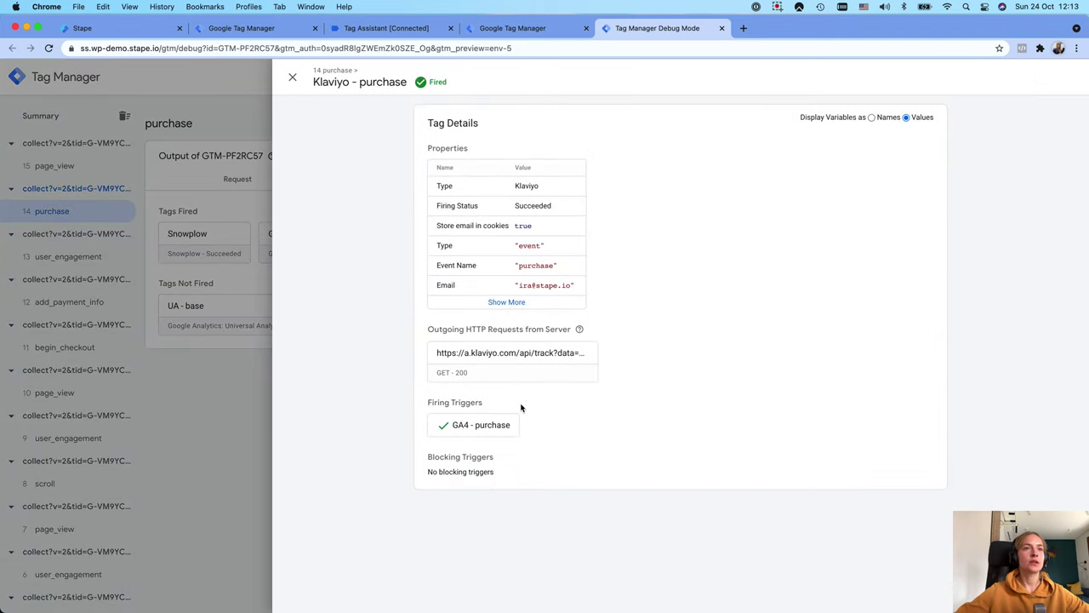
click(506, 303)
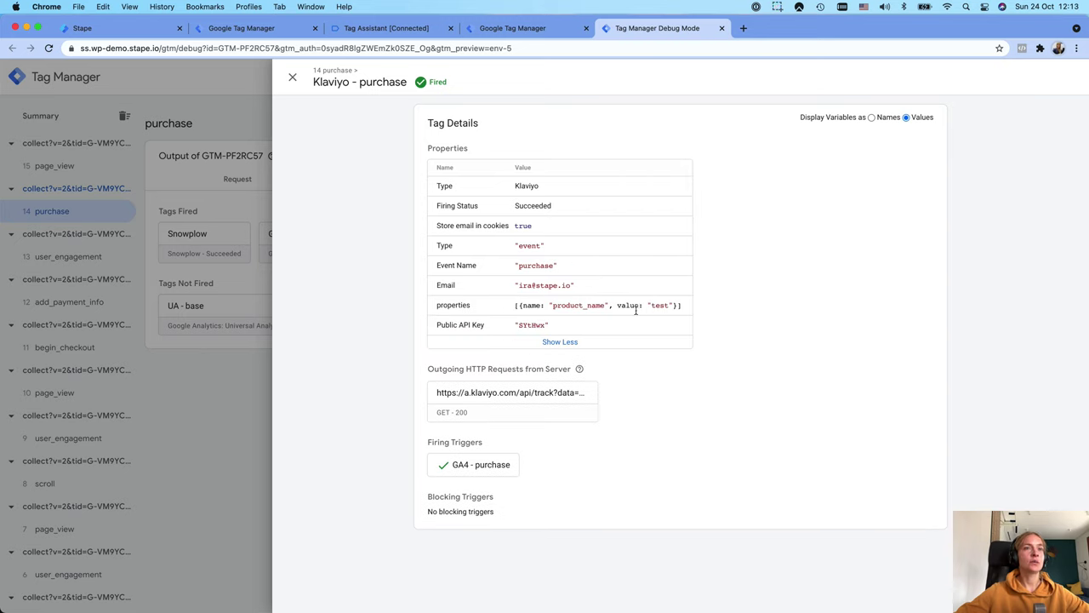
click(292, 77)
Step: Return to the server container workspace and open the Klaviyo - purchase tag's configuration for editing
key(ctrl+shift+Tab)
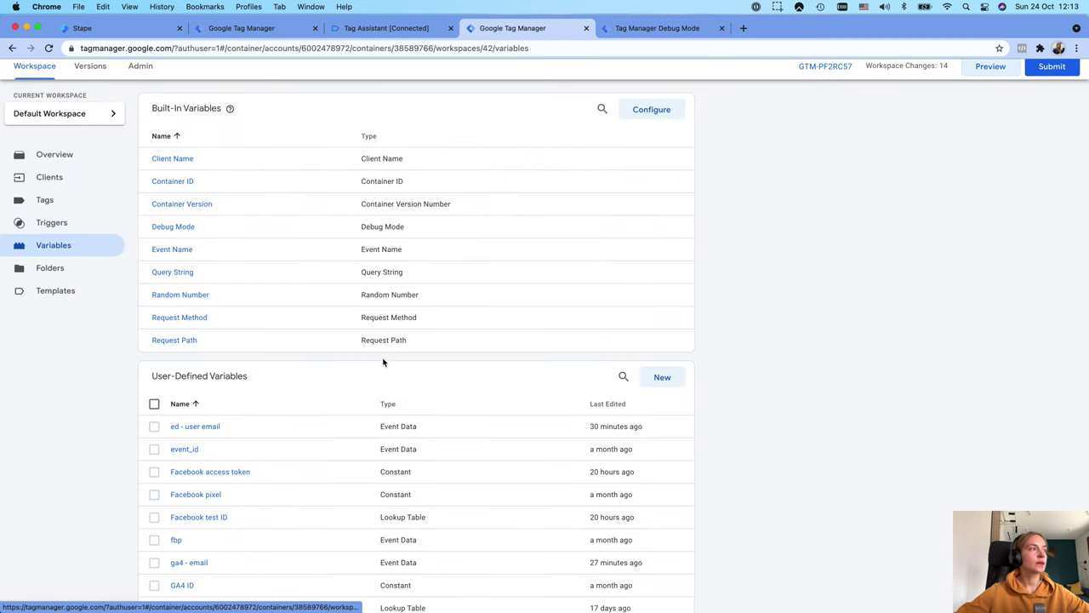
scroll(382, 362, down, 3)
scroll(275, 348, up, 5)
click(91, 245)
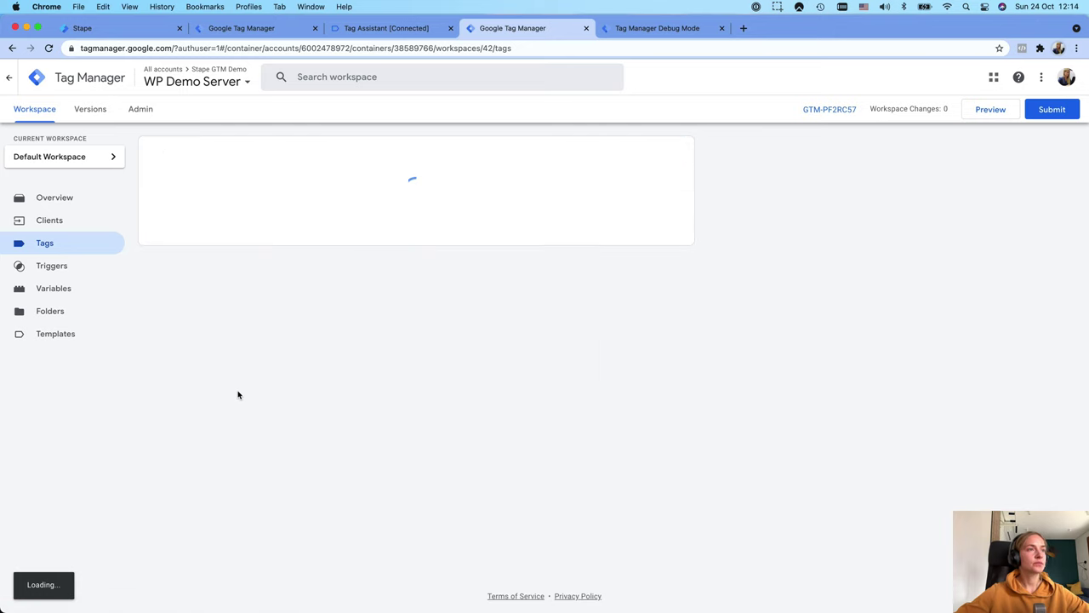
click(205, 247)
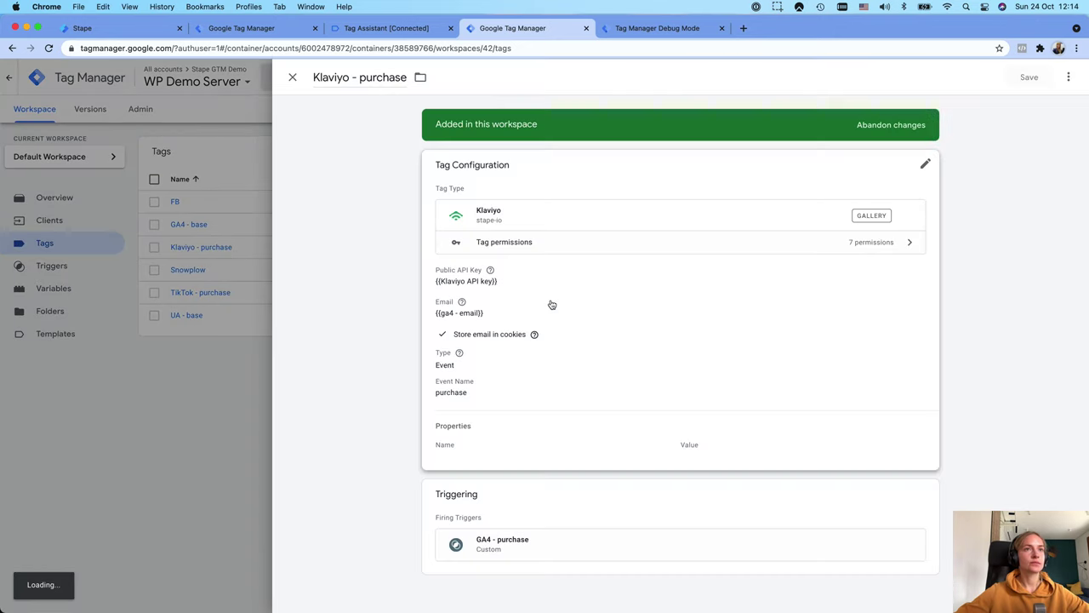
click(729, 452)
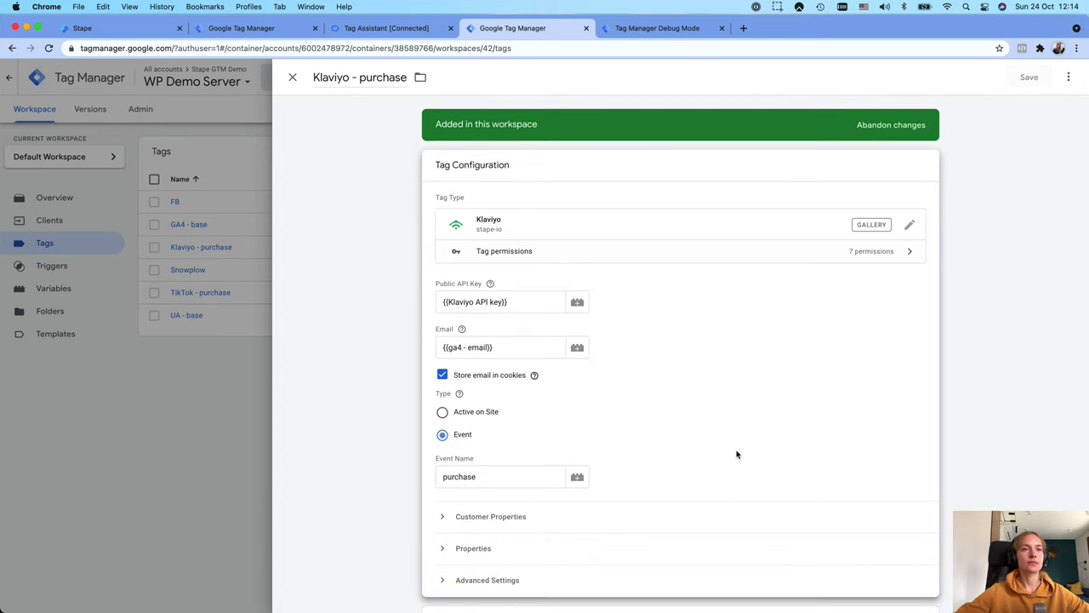
Step: Set the value of the product_name property to {{purchase - item name}} and save the tag
scroll(737, 454, down, 2)
click(515, 444)
double_click(749, 479)
text({{p)
key(BackSpace)
text(pu)
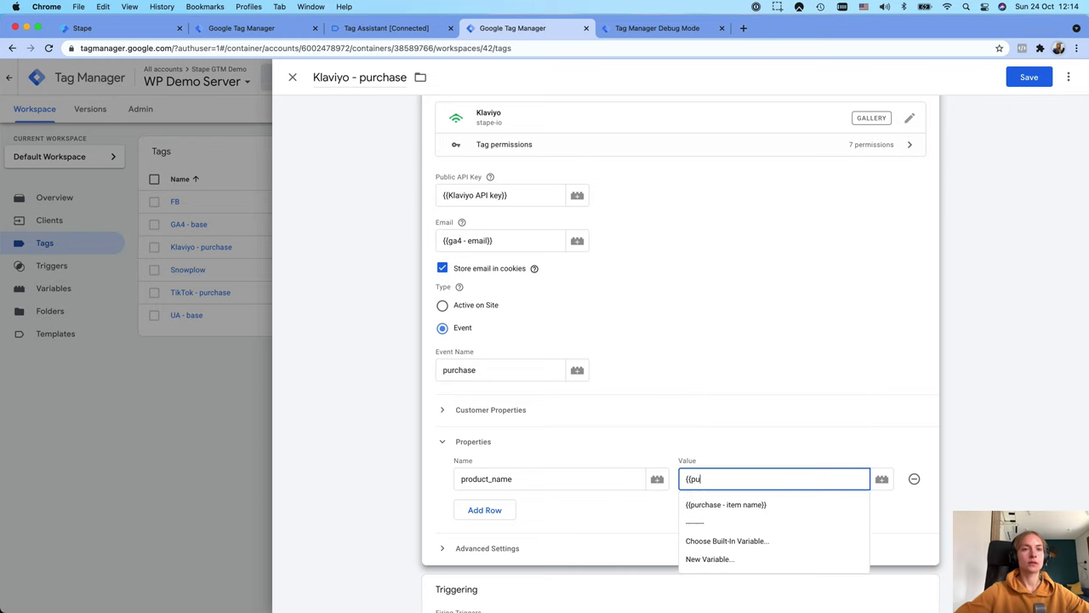
key(Down)
key(Return)
click(1025, 78)
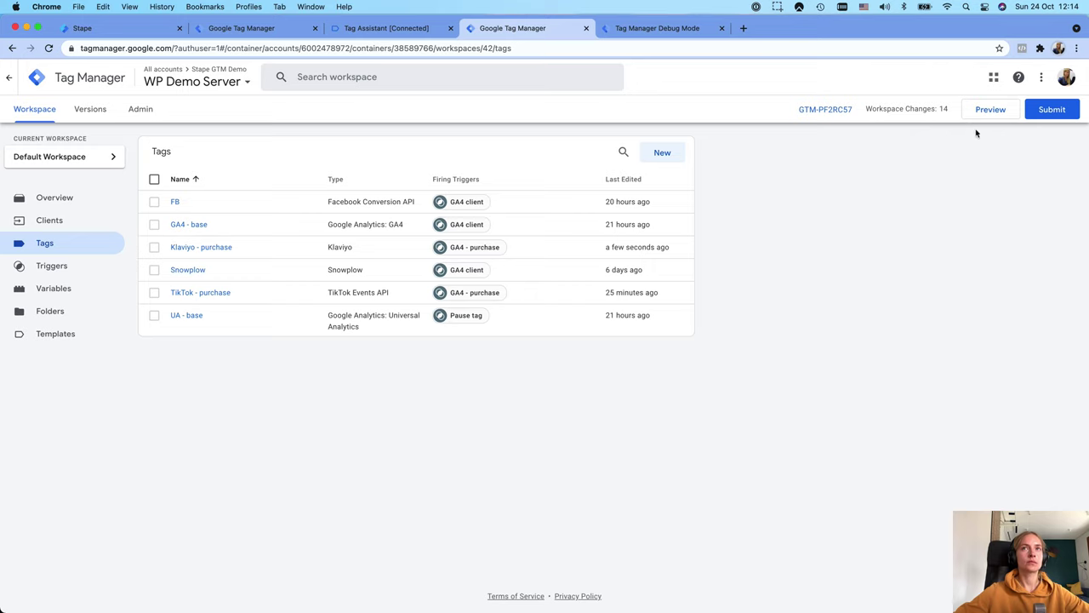
Step: Restart the server container's preview, and close the duplicate debug page and the old Tag Assistant session
click(975, 131)
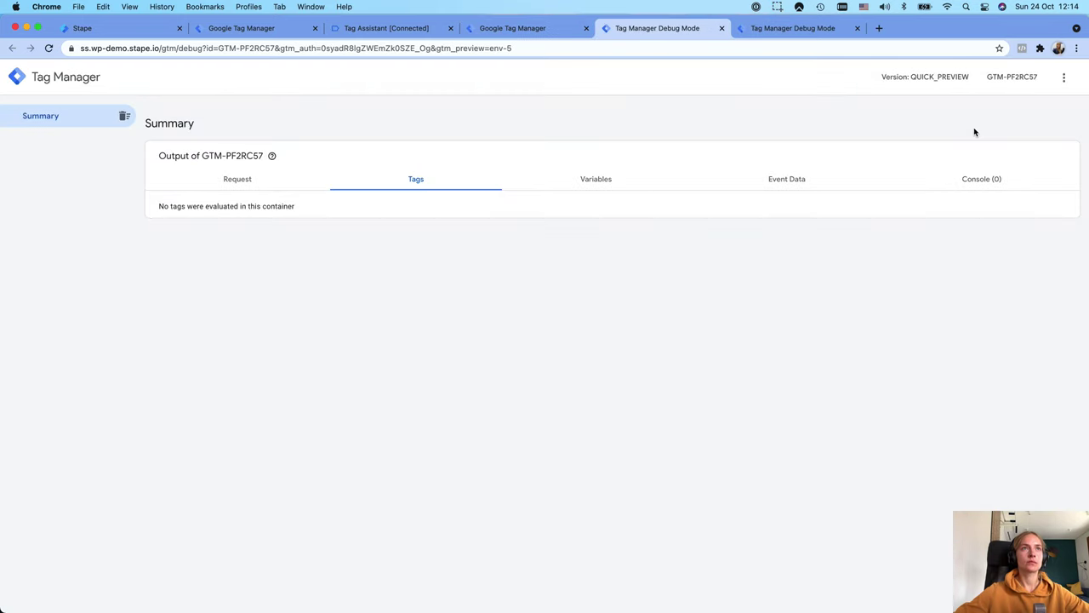
click(857, 29)
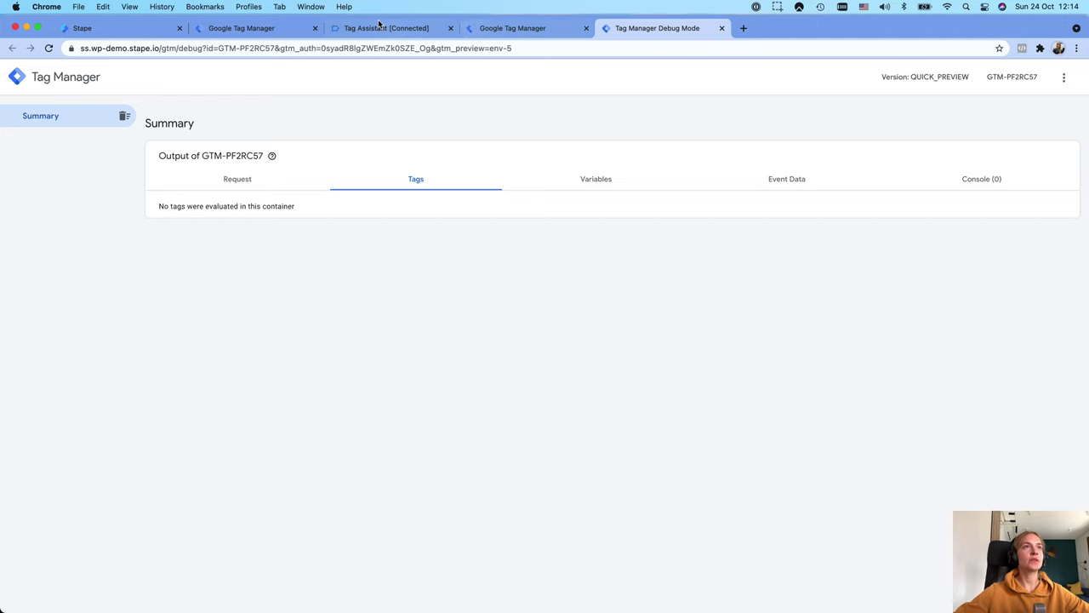
click(380, 25)
click(291, 32)
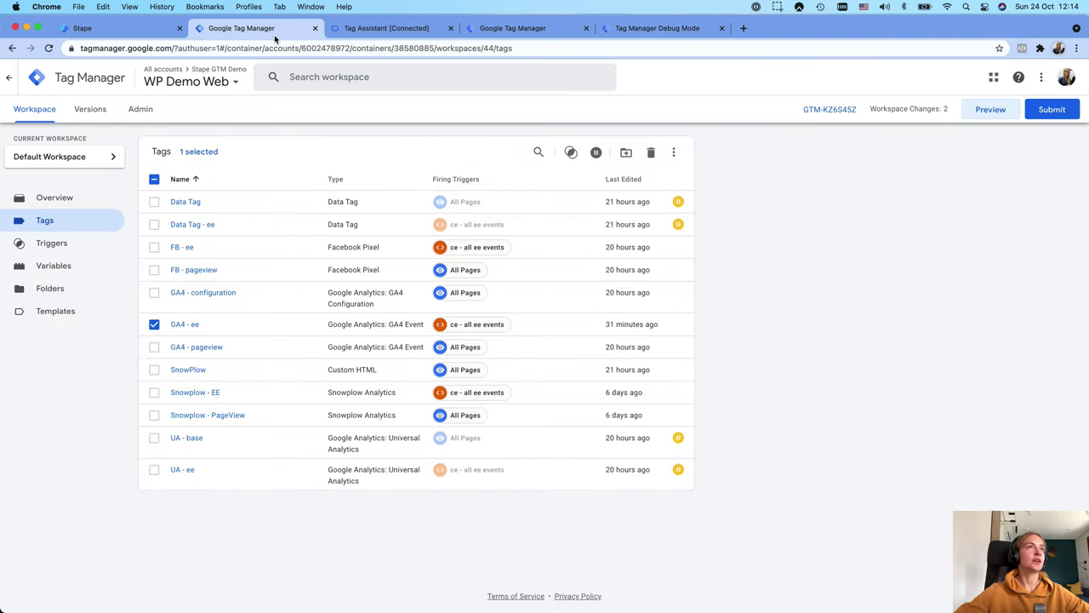
click(349, 28)
click(450, 28)
click(300, 32)
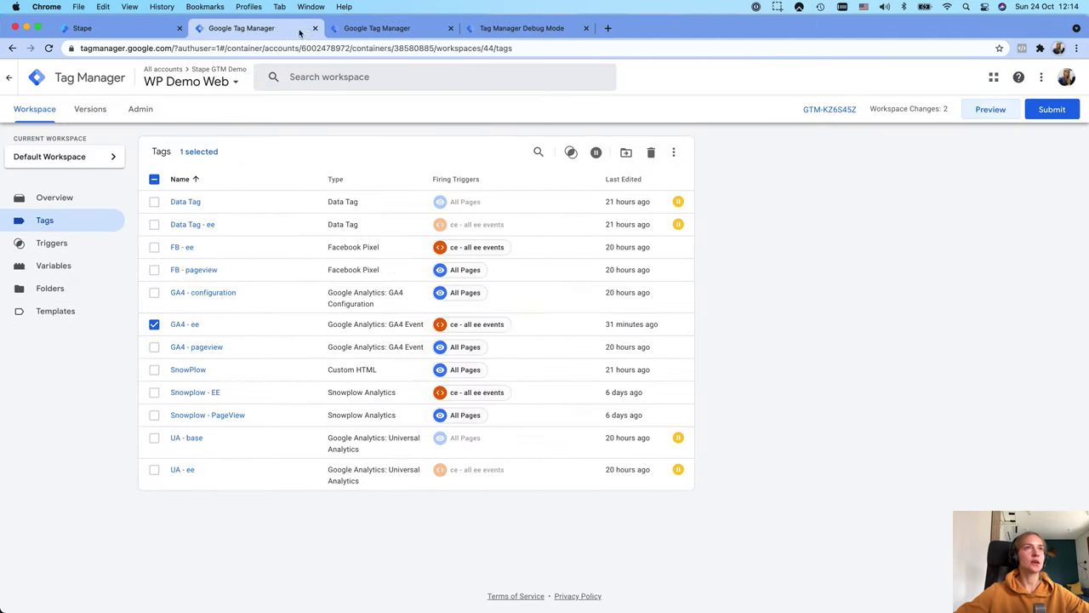
click(396, 29)
click(508, 30)
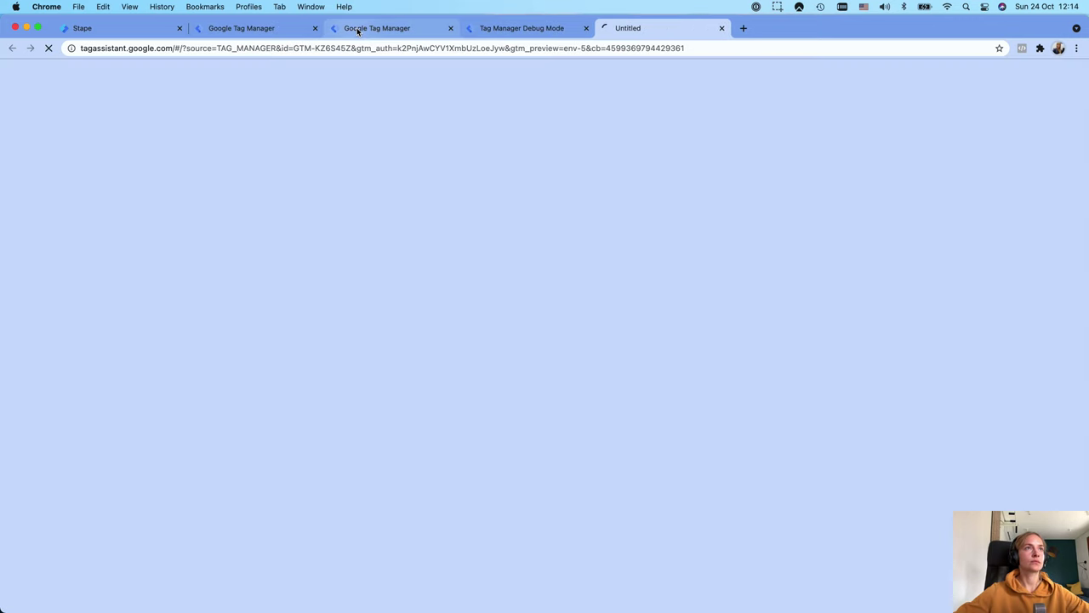
click(361, 30)
click(647, 28)
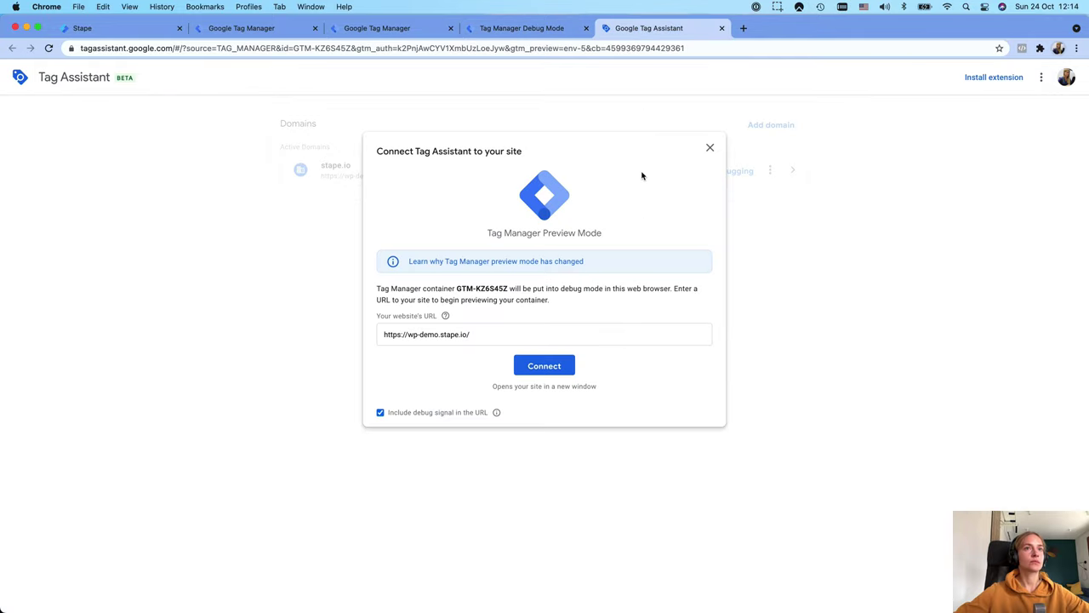
click(552, 368)
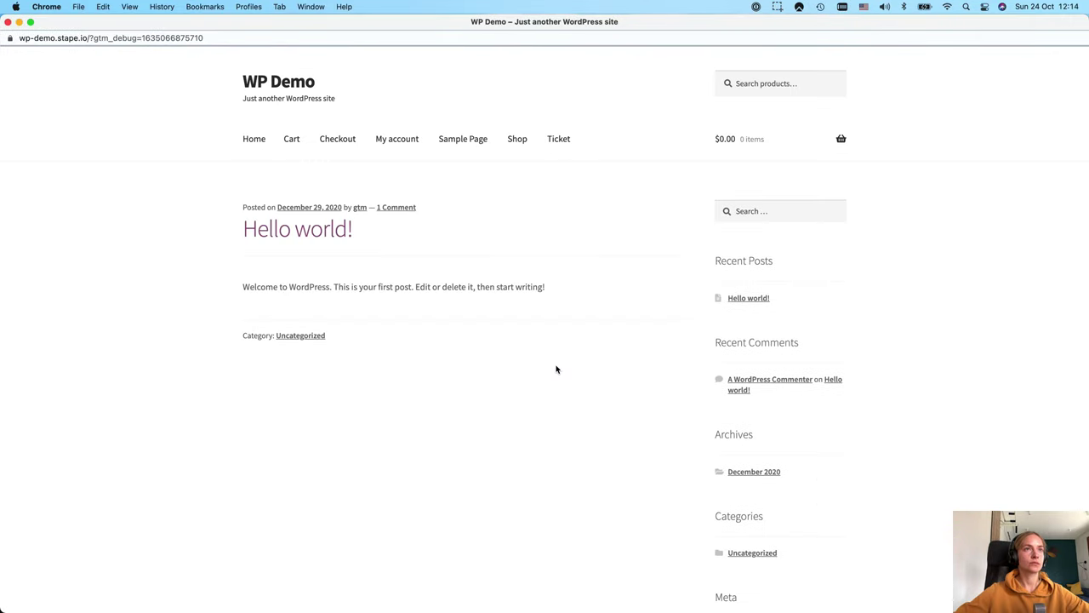
Step: Add the plain Beanie from the shop to the cart and view the cart
click(516, 140)
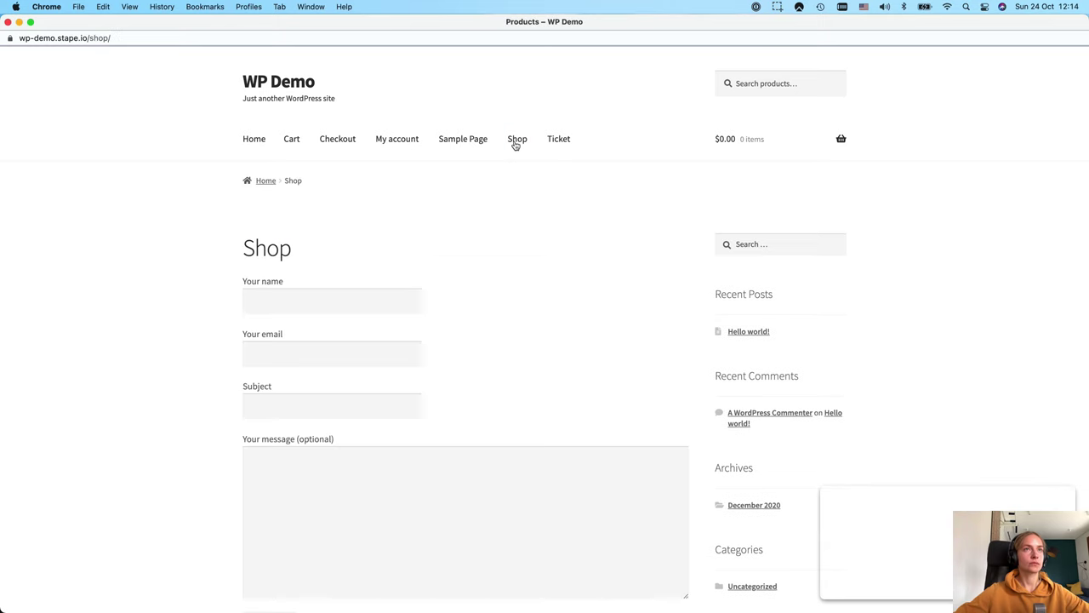
scroll(512, 300, down, 5)
click(467, 512)
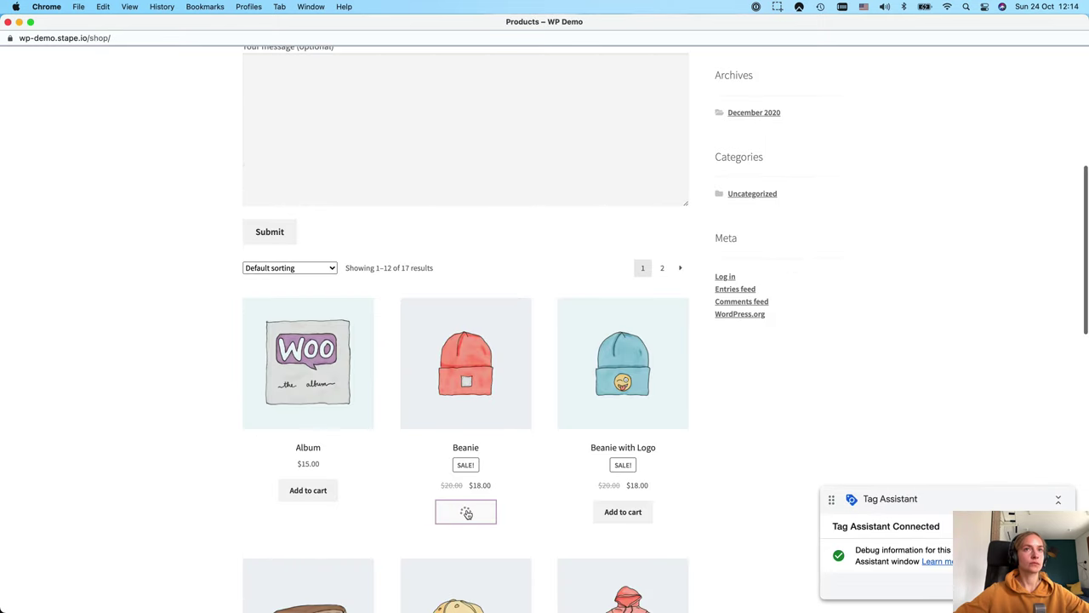
scroll(719, 350, up, 3)
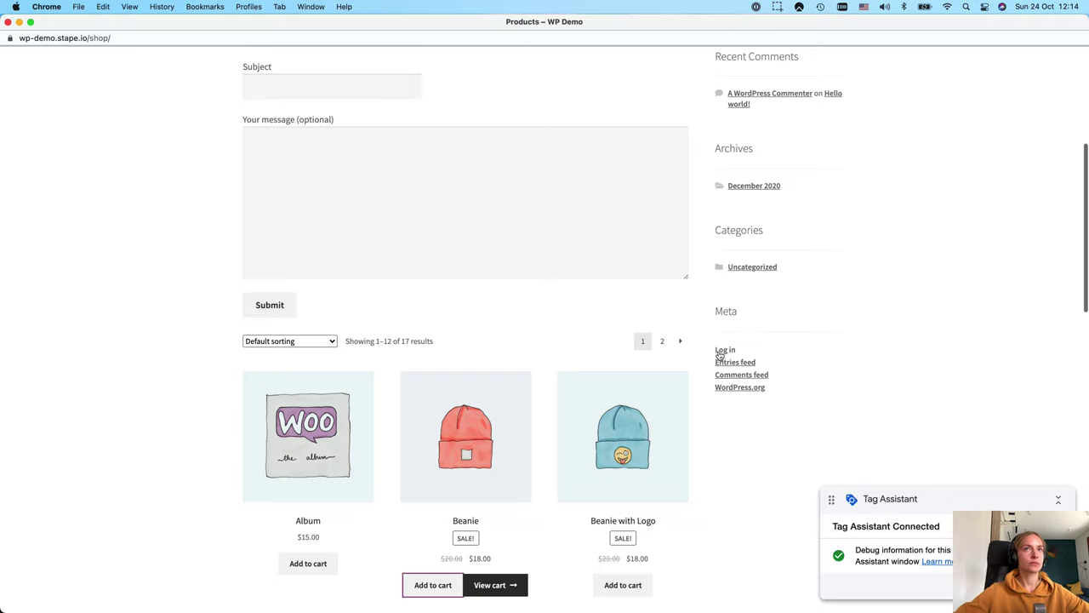
scroll(719, 353, down, 5)
click(507, 437)
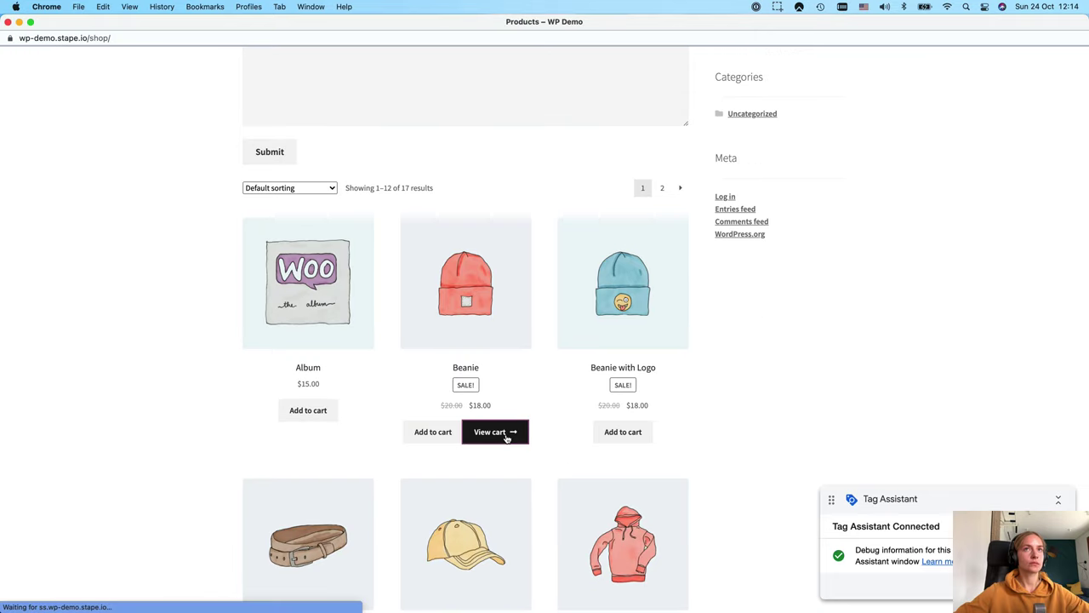
Step: Proceed to checkout with the Beanie and place the order with the prefilled customer details
scroll(539, 377, down, 6)
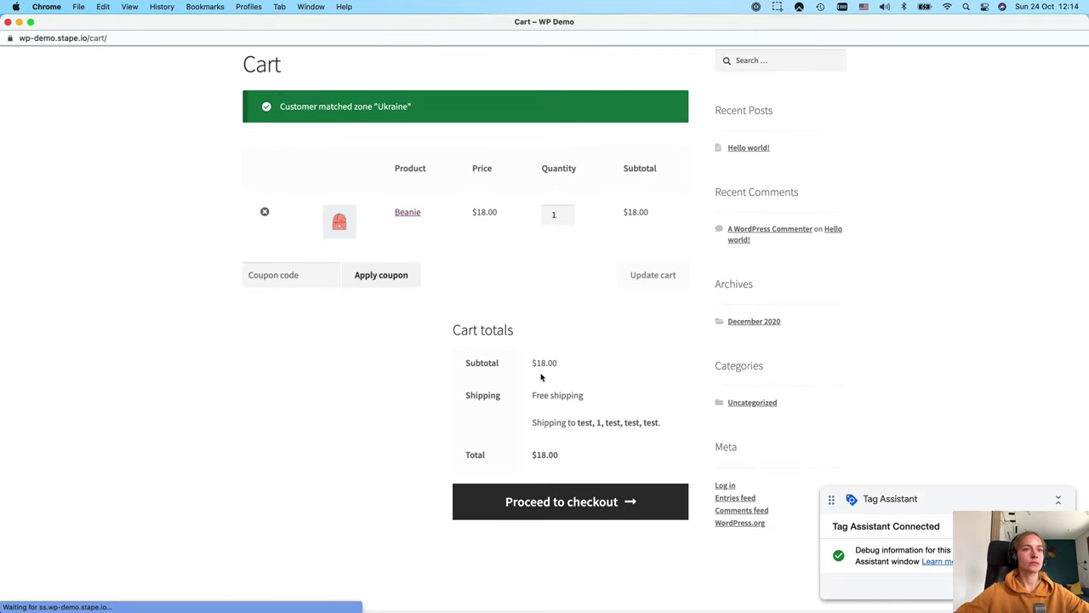
click(582, 427)
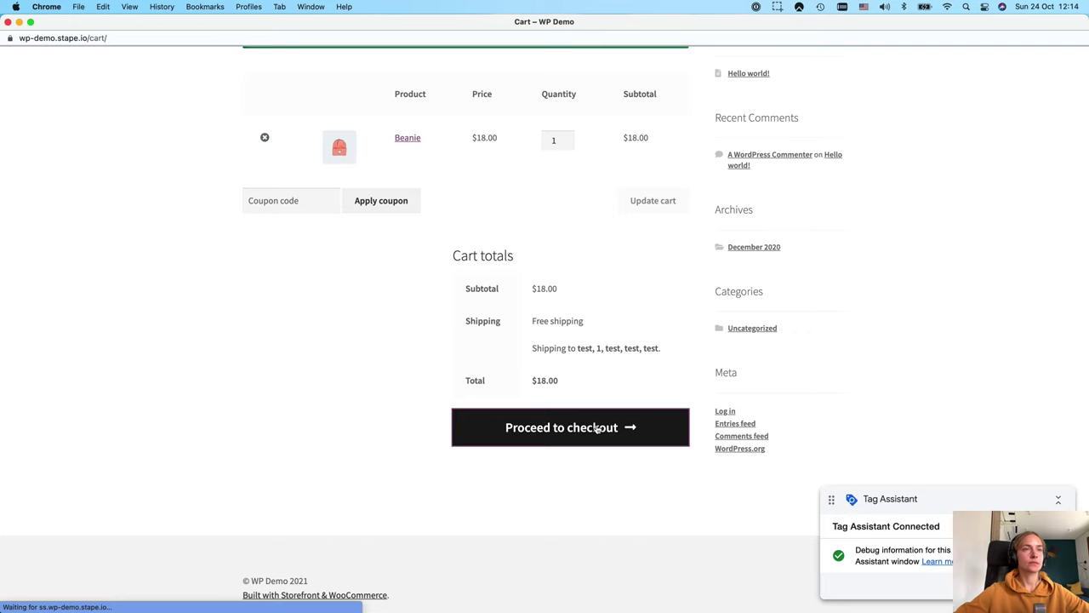
scroll(499, 394, down, 12)
click(579, 242)
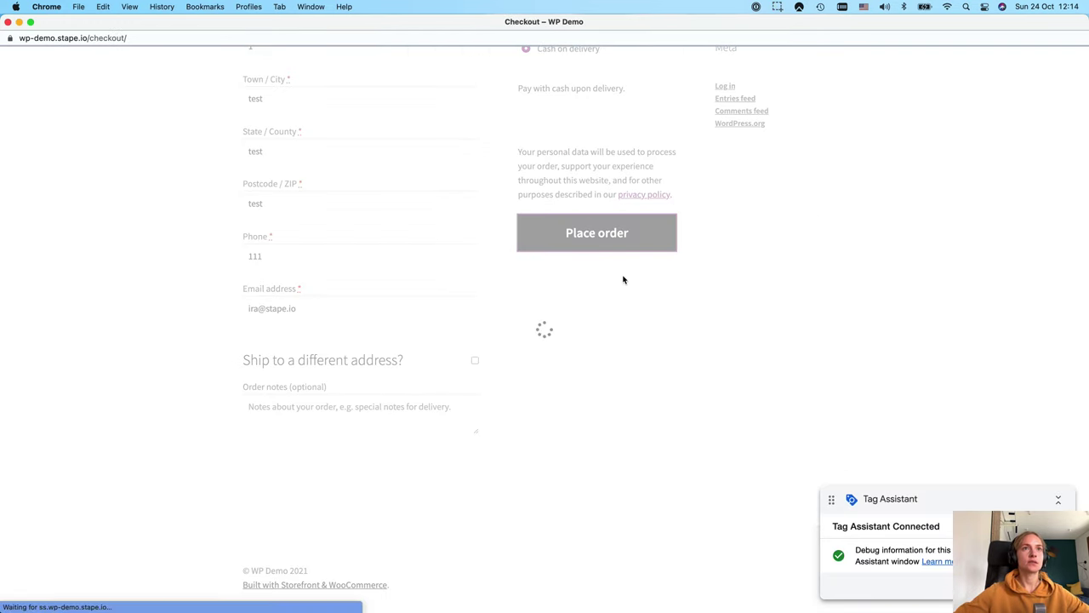
Step: Dismiss Tag Assistant's connection dialog and open the latest purchase event in the server container's debug view
key(ctrl+Left)
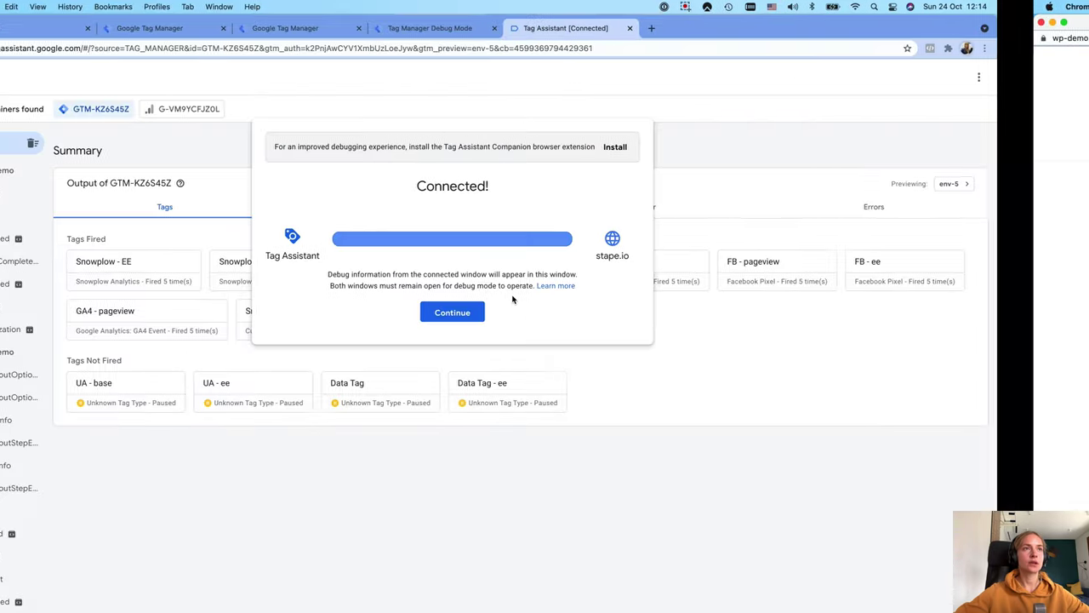
click(542, 311)
click(517, 28)
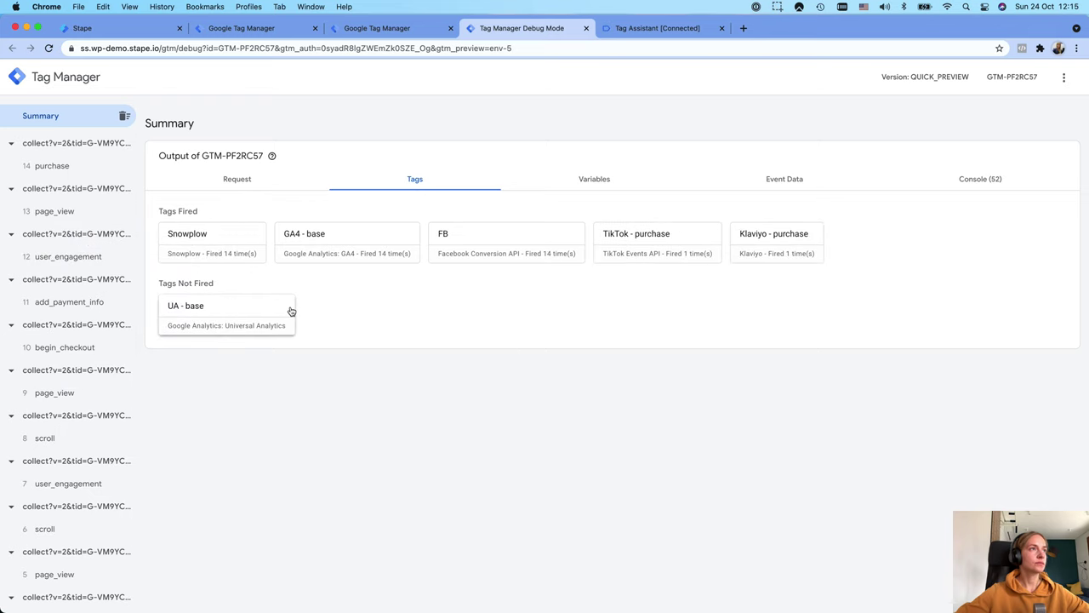
click(68, 165)
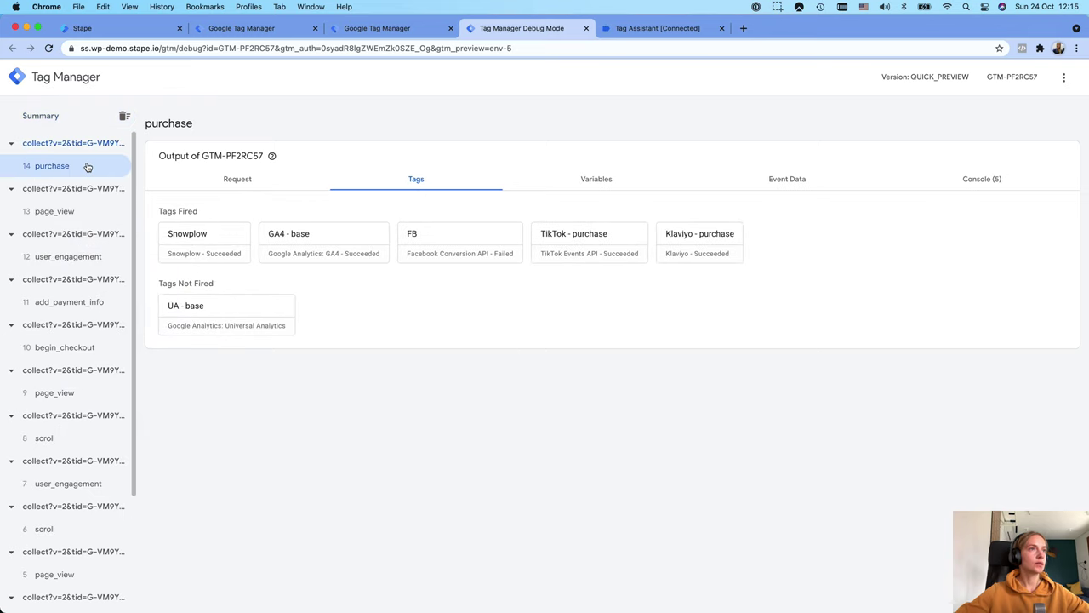
Step: Examine the fired Klaviyo - purchase tag's full properties, checking the product_name value and the email sent
click(700, 262)
click(515, 304)
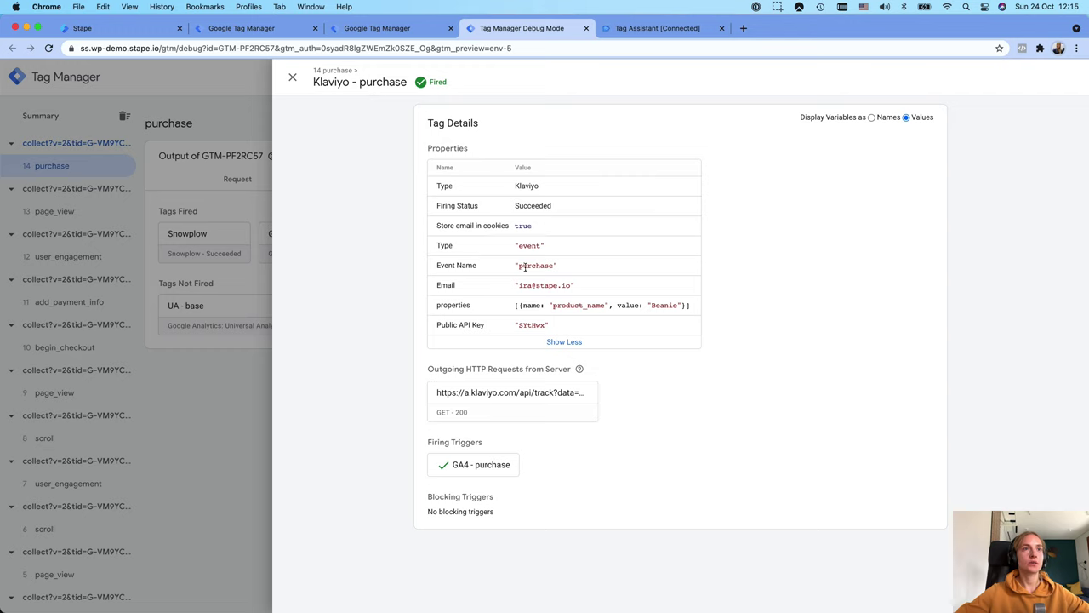
double_click(574, 305)
click(663, 305)
triple_click(659, 306)
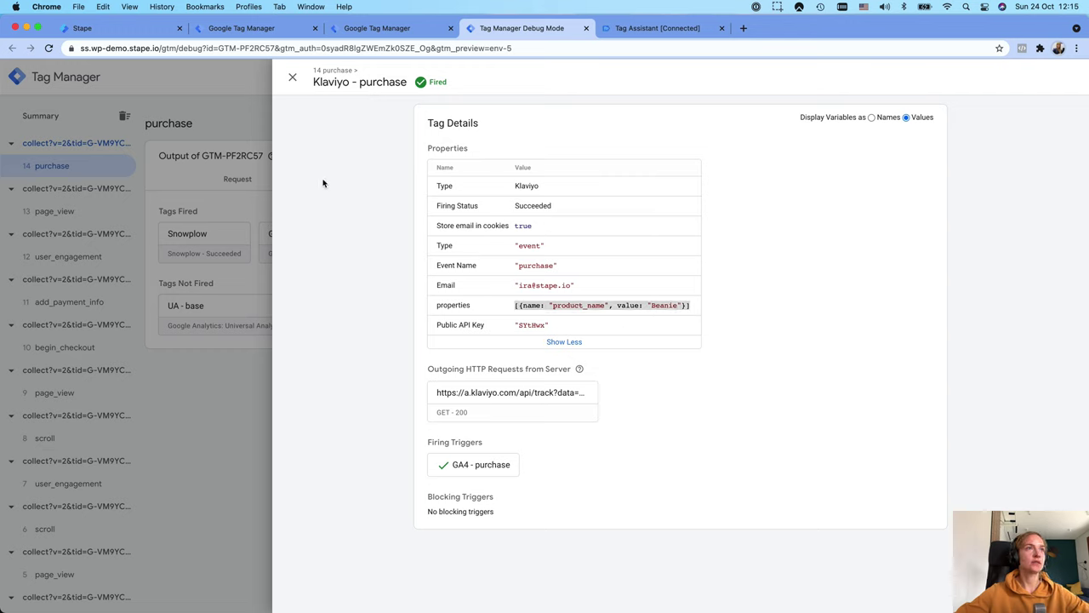
mouse_move(520, 286)
mouse_down()
mouse_move(571, 286)
mouse_move(521, 287)
mouse_up()
click(566, 287)
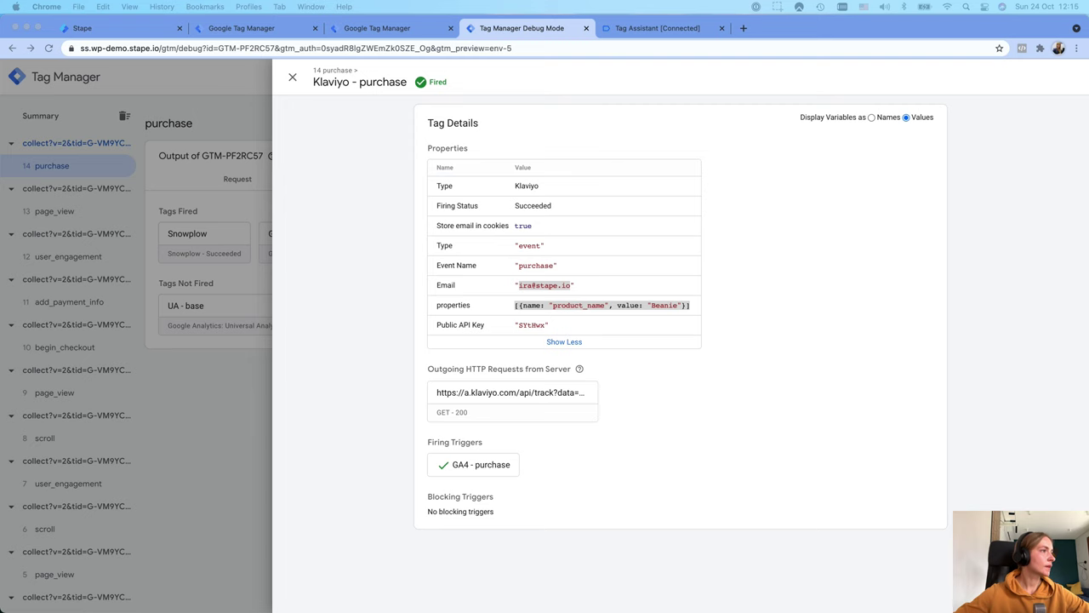
Step: Switch to the customer's Klaviyo profile in Safari, compare product_name across the three purchase events, and minimize the window
key(super+Tab)
drag(588, 39, 601, 27)
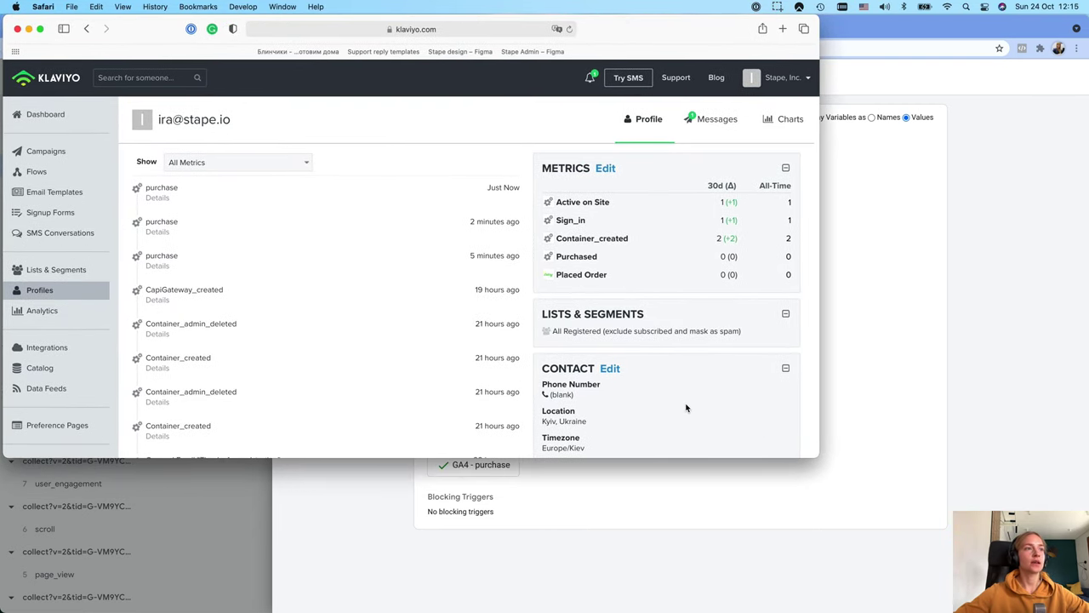
click(158, 267)
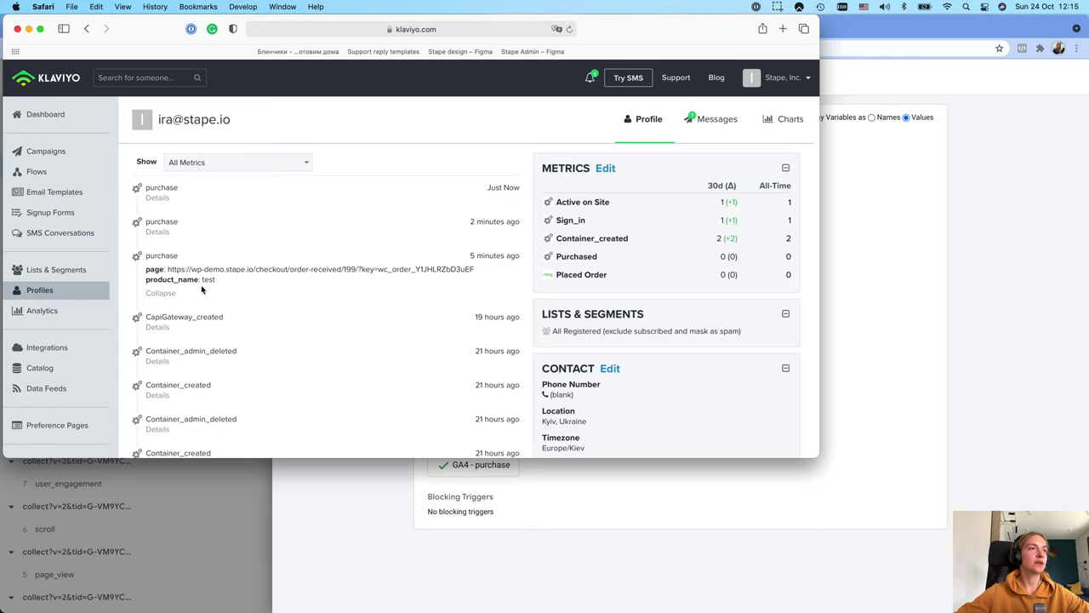
click(157, 233)
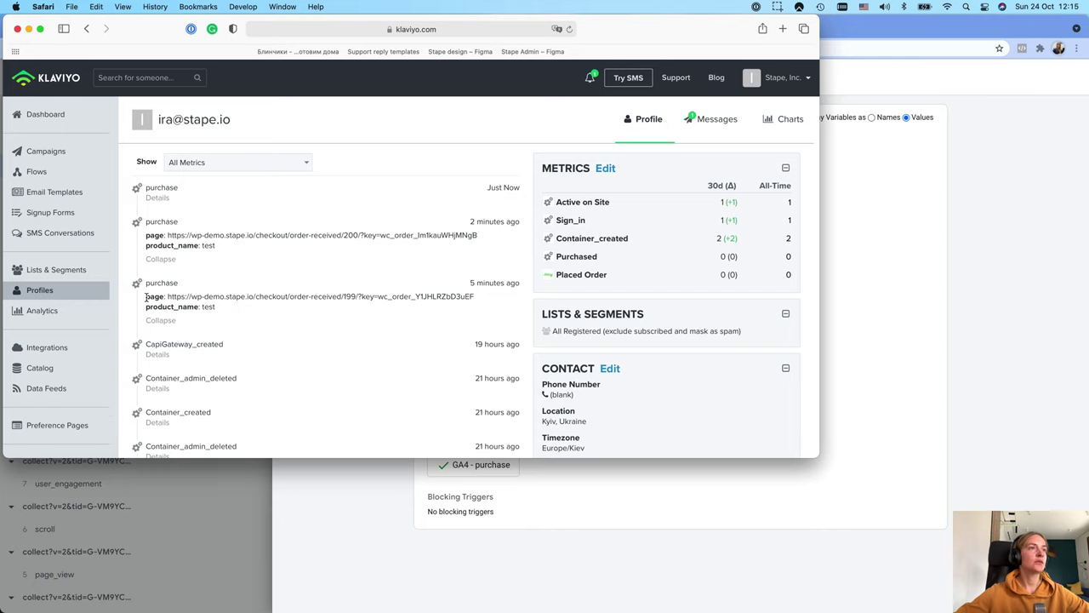
drag(146, 308, 198, 308)
click(157, 198)
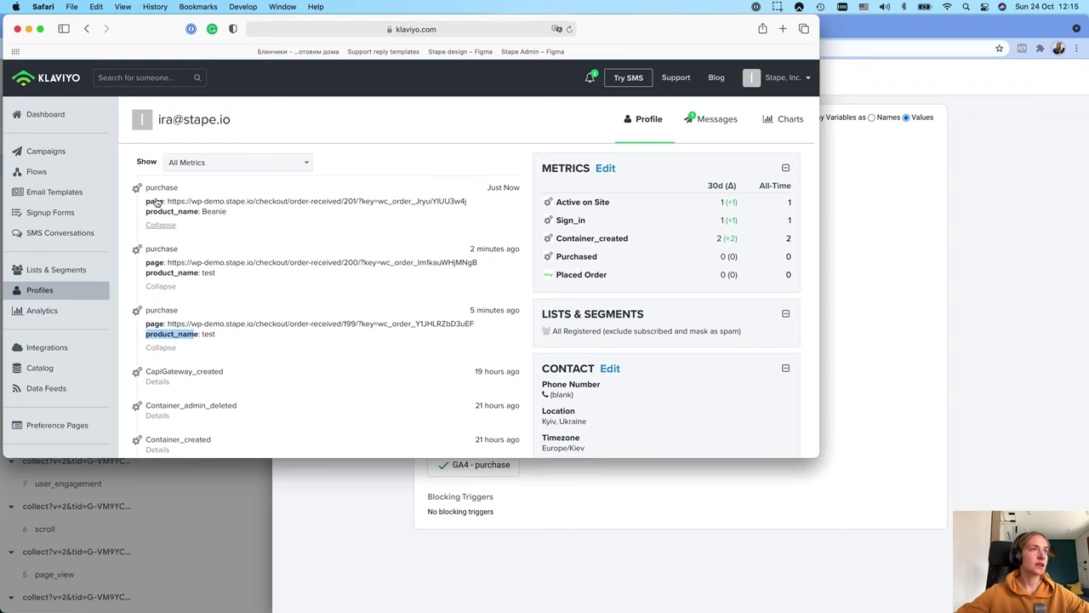
triple_click(208, 211)
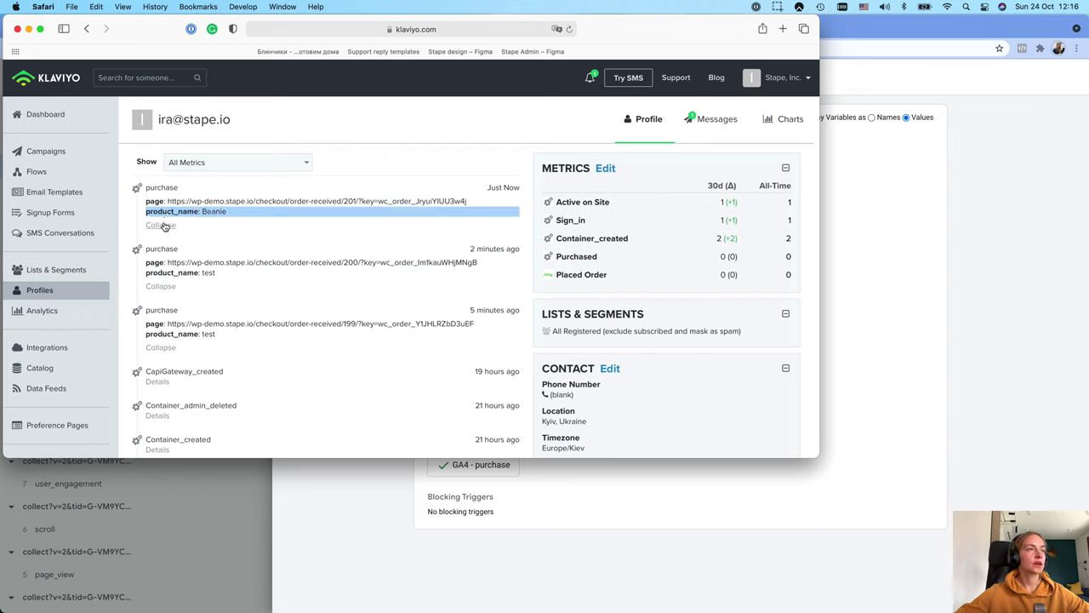
click(163, 225)
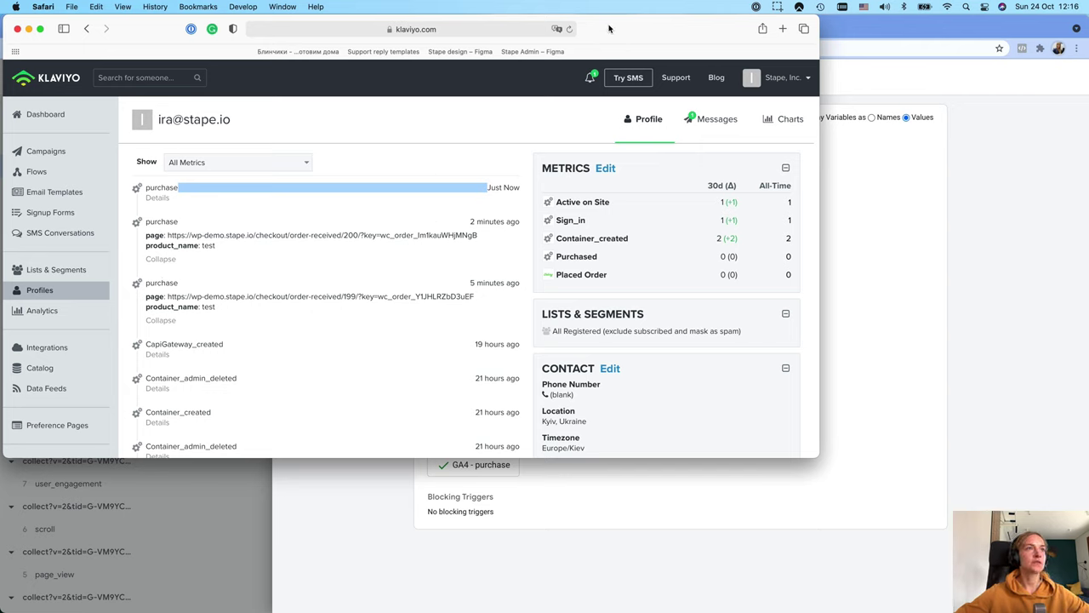
key(super+m)
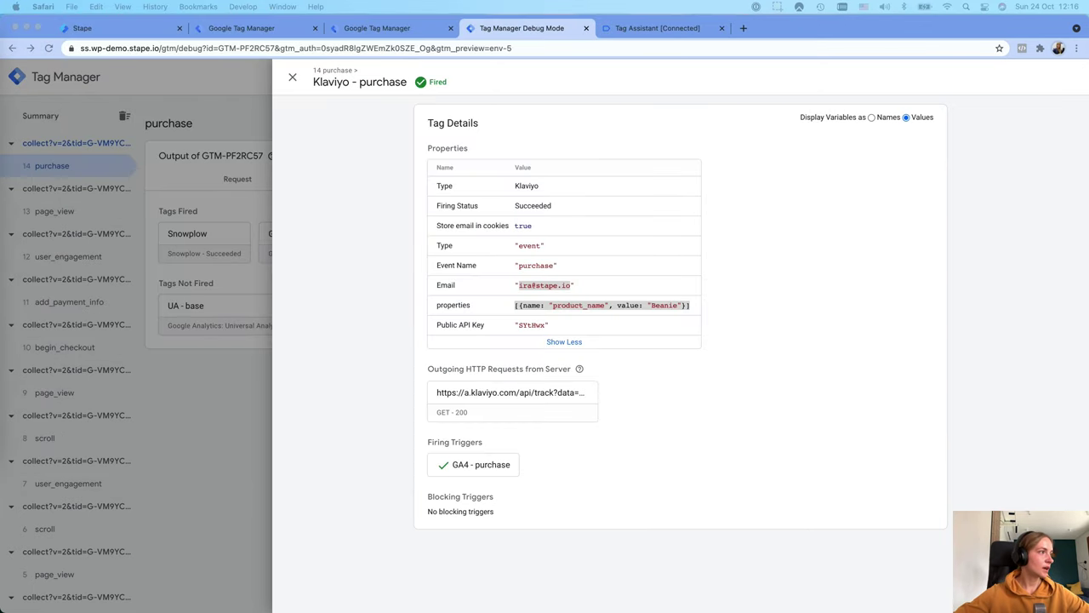
Step: Close the Klaviyo - purchase tag details and review the variable values of the purchase event
click(858, 271)
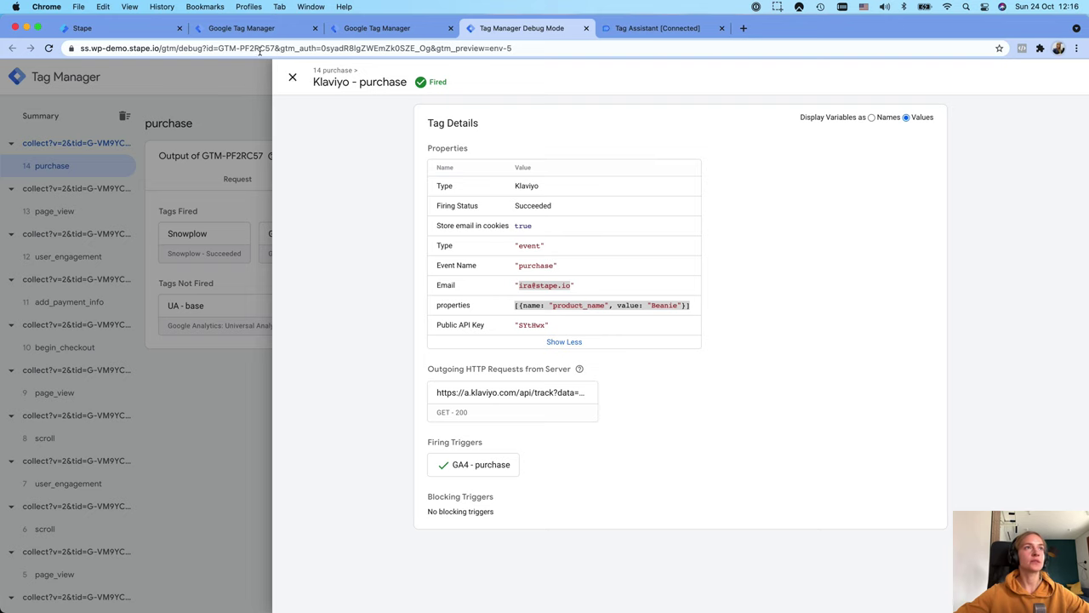
click(293, 78)
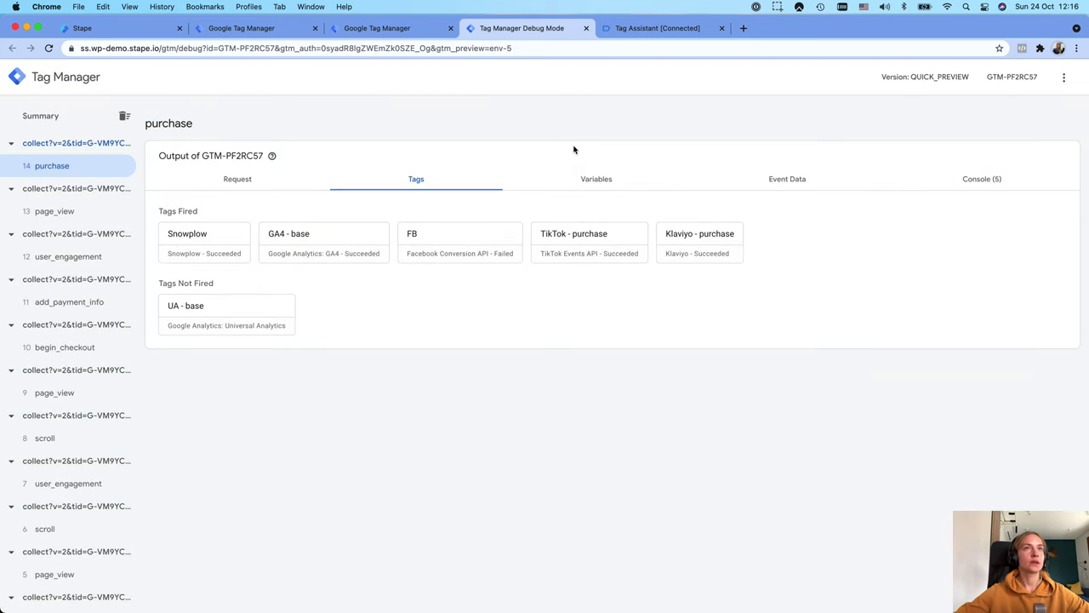
click(595, 178)
scroll(471, 310, down, 5)
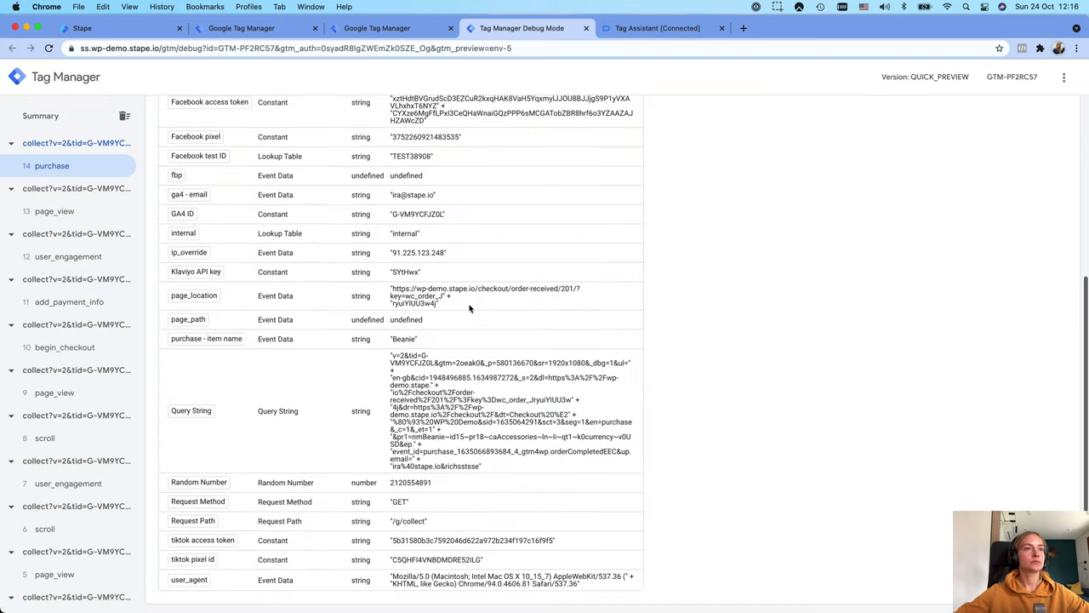
scroll(549, 170, up, 5)
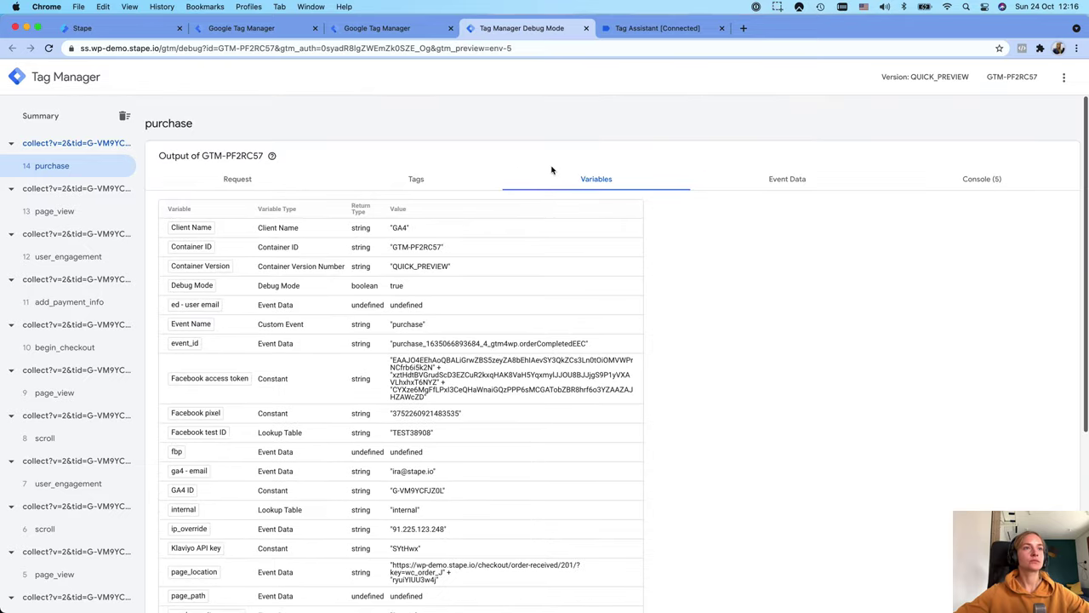
Step: Create a new tag in the WP Demo Server container and name it "Klaviyo - active on site"
click(386, 31)
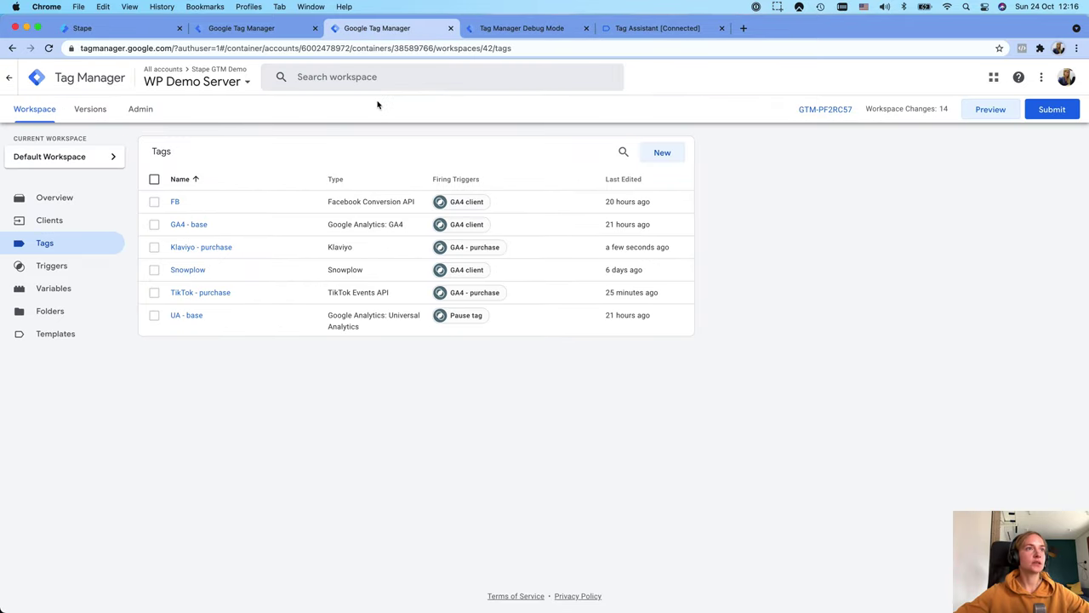
click(657, 155)
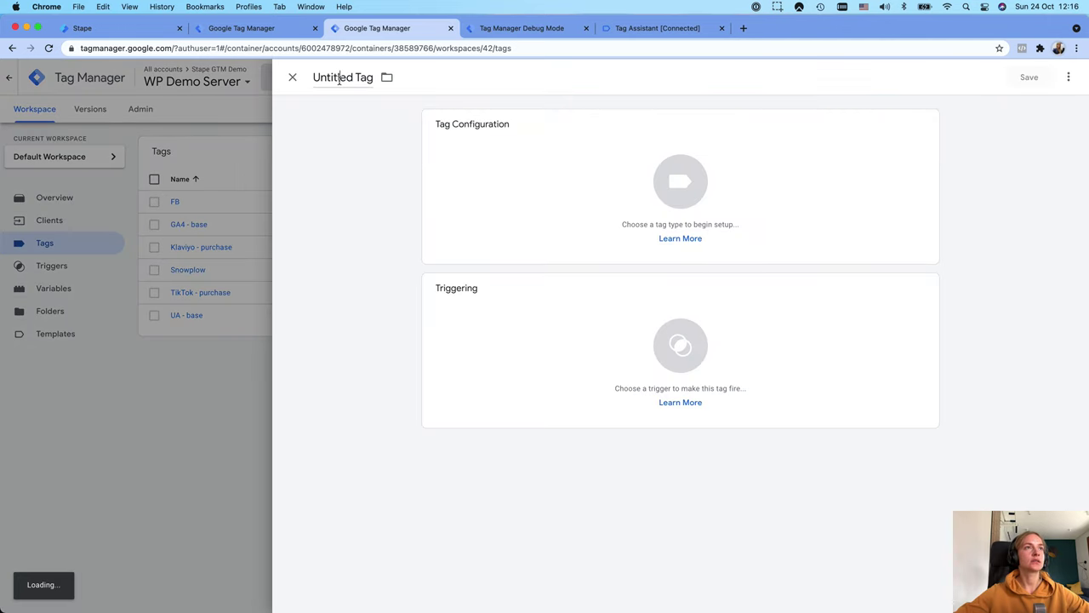
double_click(337, 79)
triple_click(337, 78)
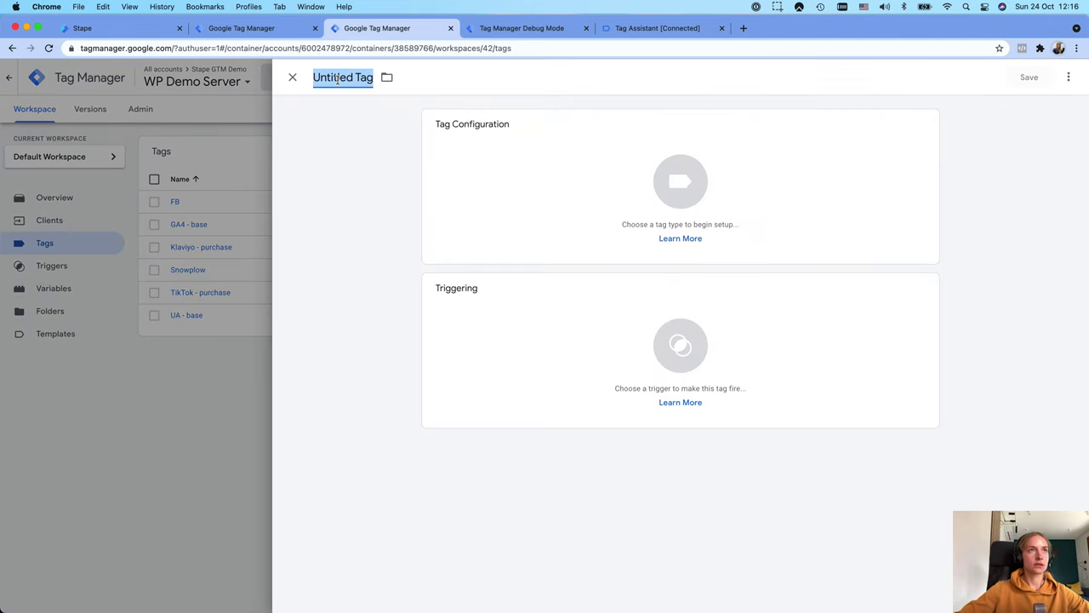
text(Klavi)
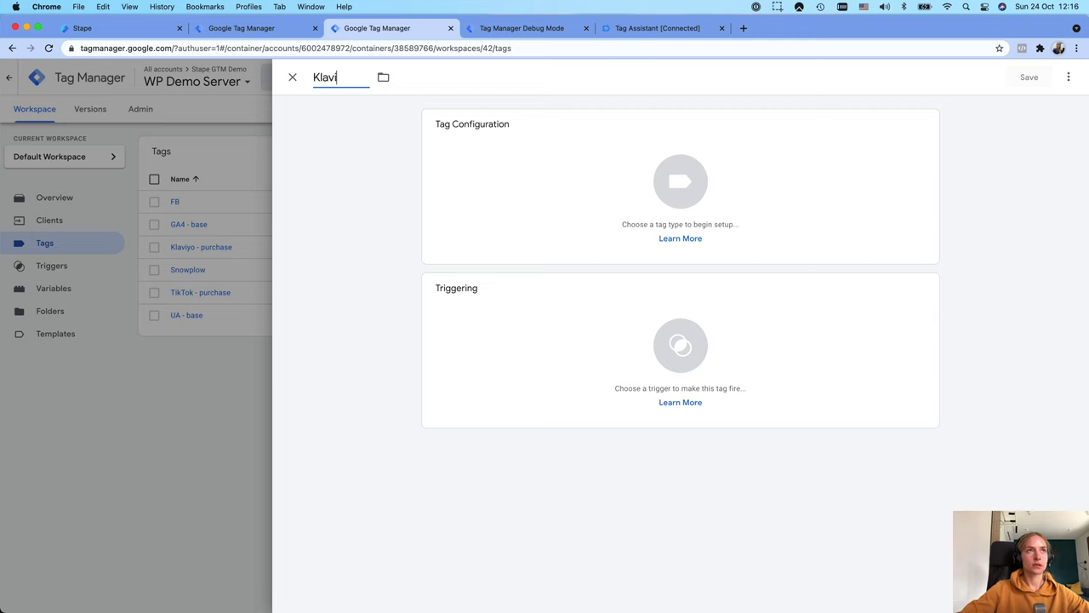
text(yo - sctive)
key(BackSpace)
key(BackSpace)
key(BackSpace)
key(BackSpace)
key(BackSpace)
key(BackSpace)
text(active)
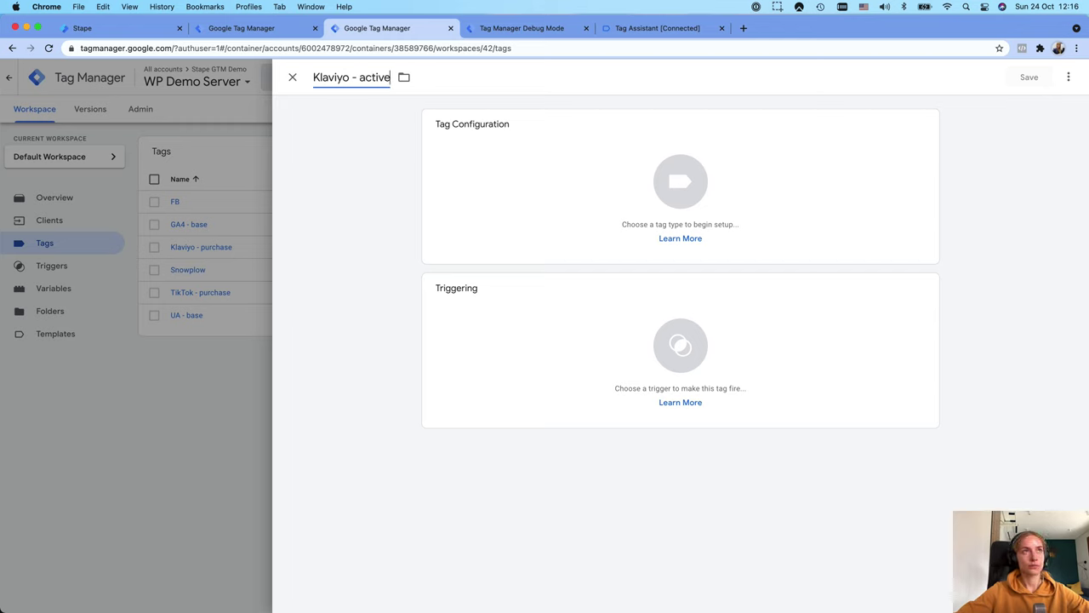
text( on site)
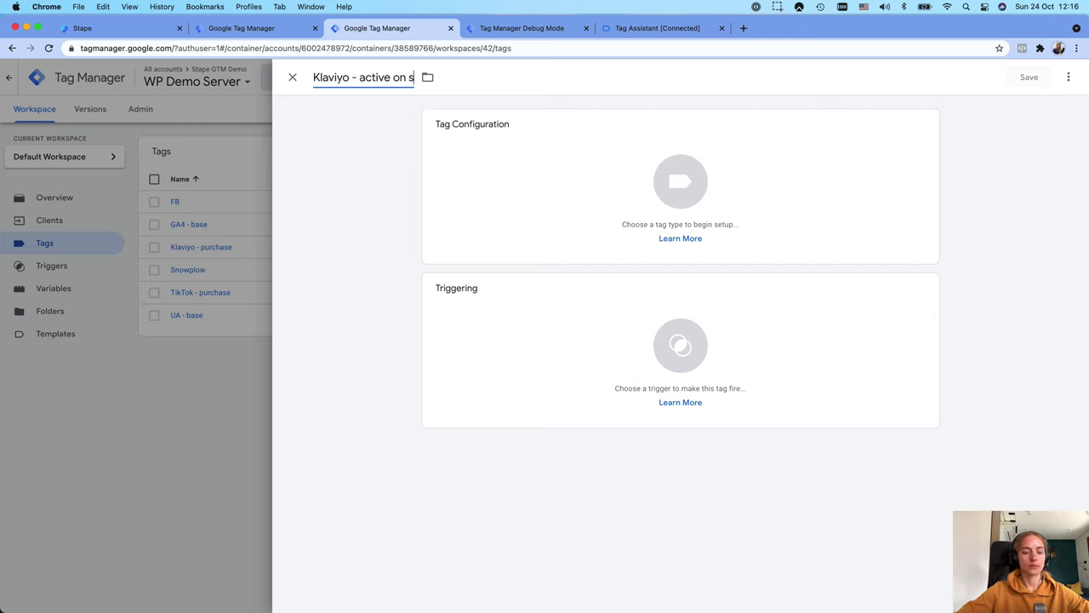
Step: Choose the Klaviyo template by stape-io as tag type and set its Public API Key to the {{Klaviyo API key}} variable
click(426, 151)
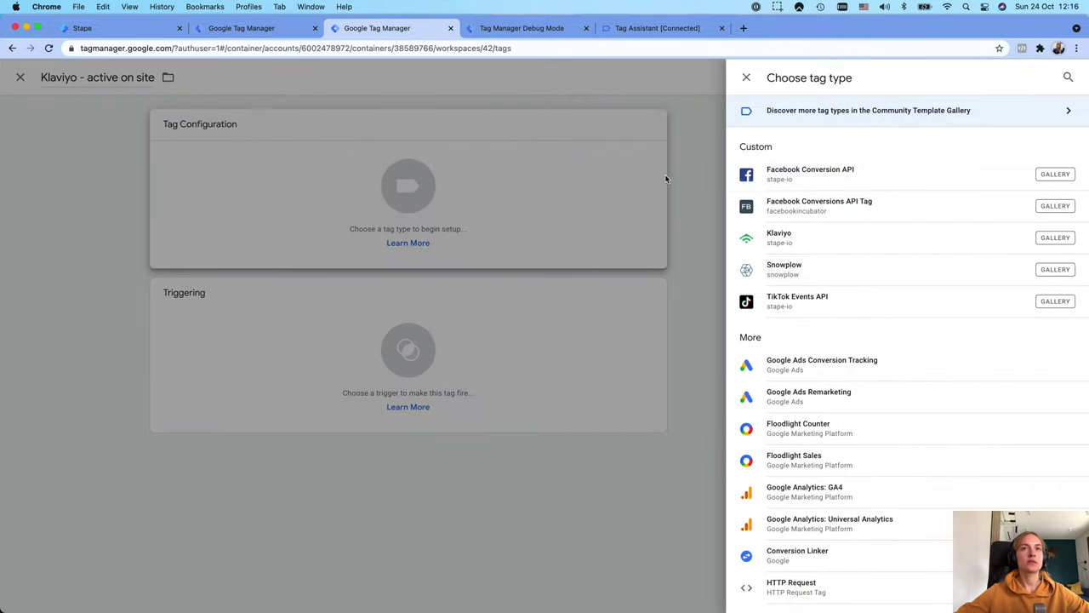
click(858, 244)
click(520, 257)
text({{)
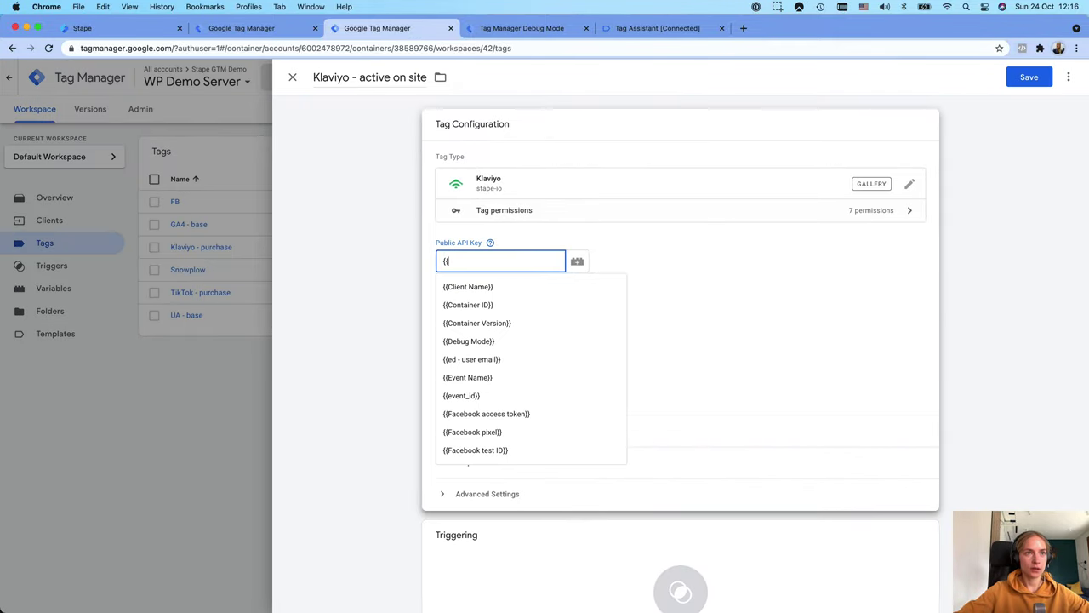
text(ap)
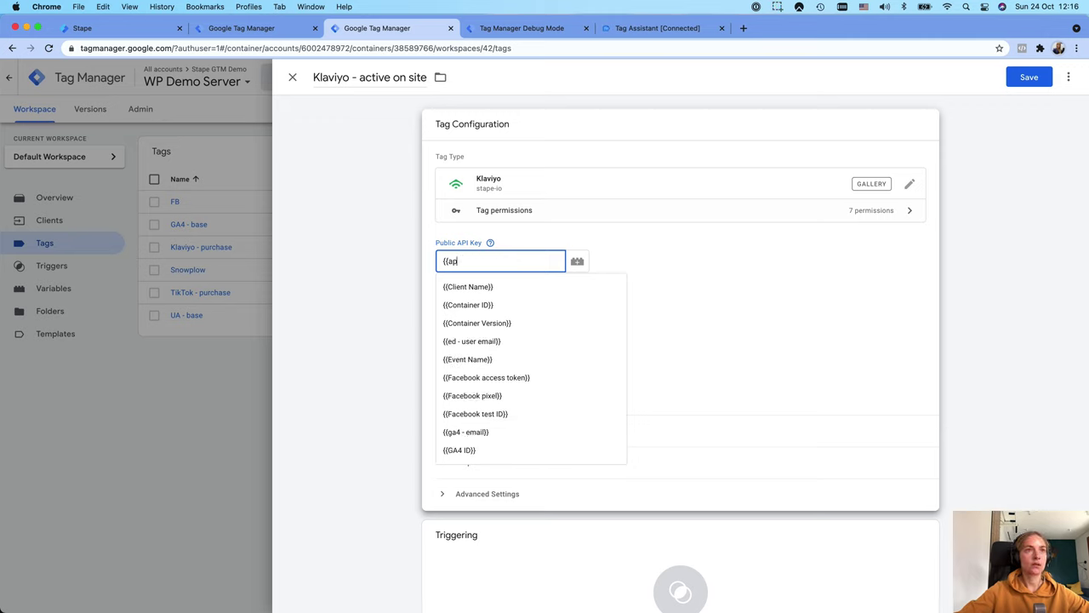
click(521, 287)
Step: Set the Klaviyo tag's Email to the {{ga4 - email}} variable
click(482, 309)
click(533, 334)
click(489, 309)
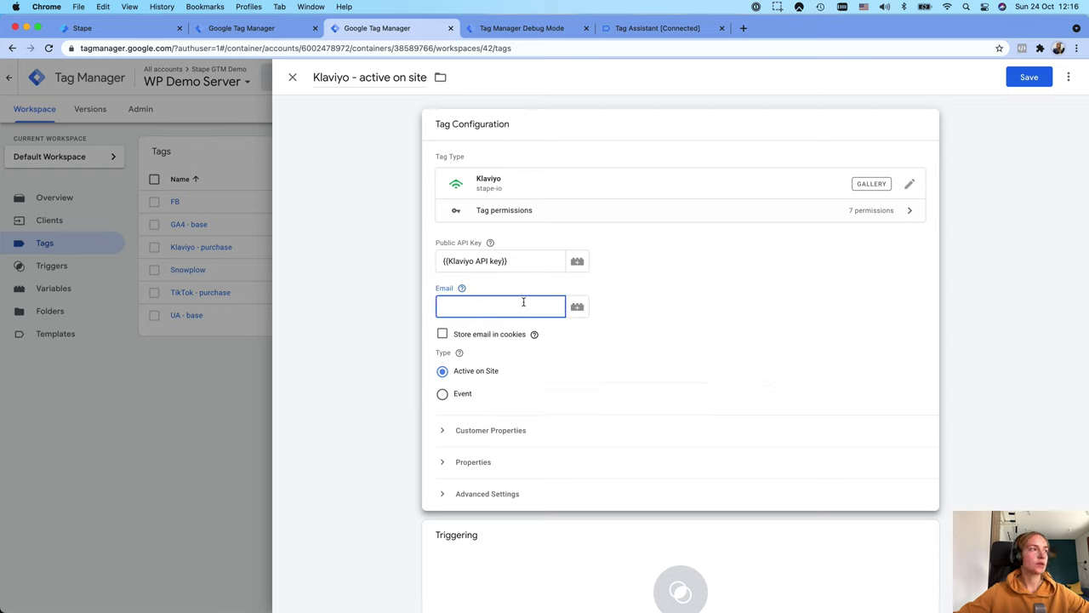
click(535, 333)
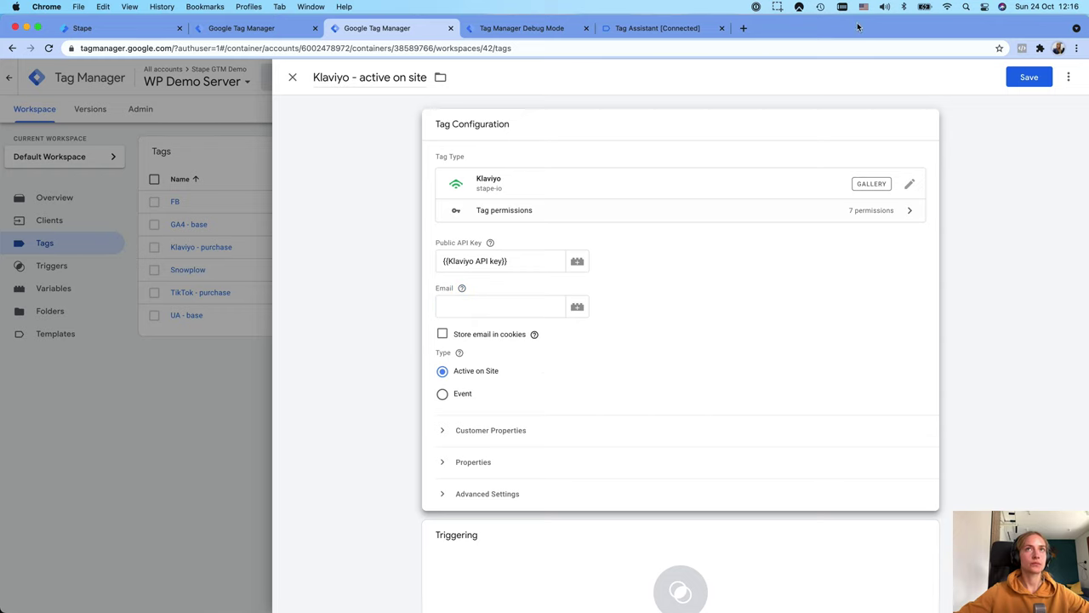
click(467, 308)
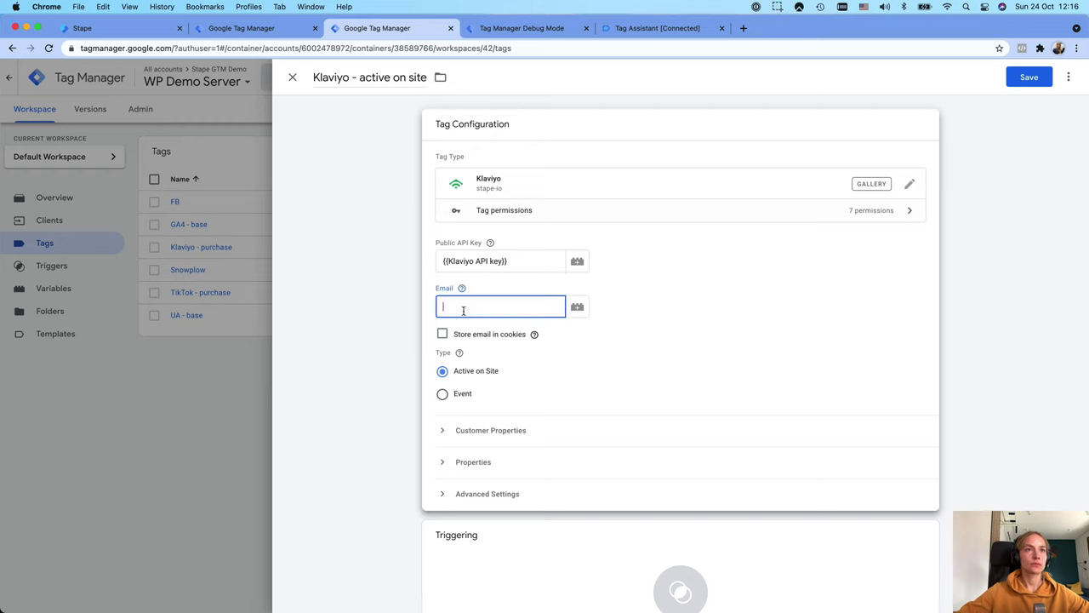
text({{)
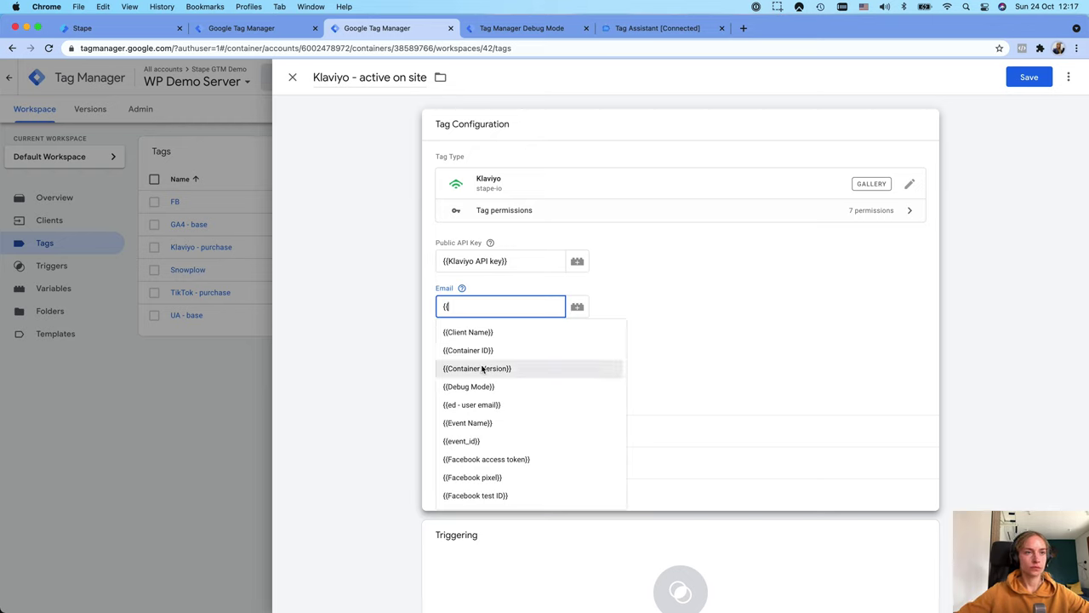
scroll(484, 368, down, 5)
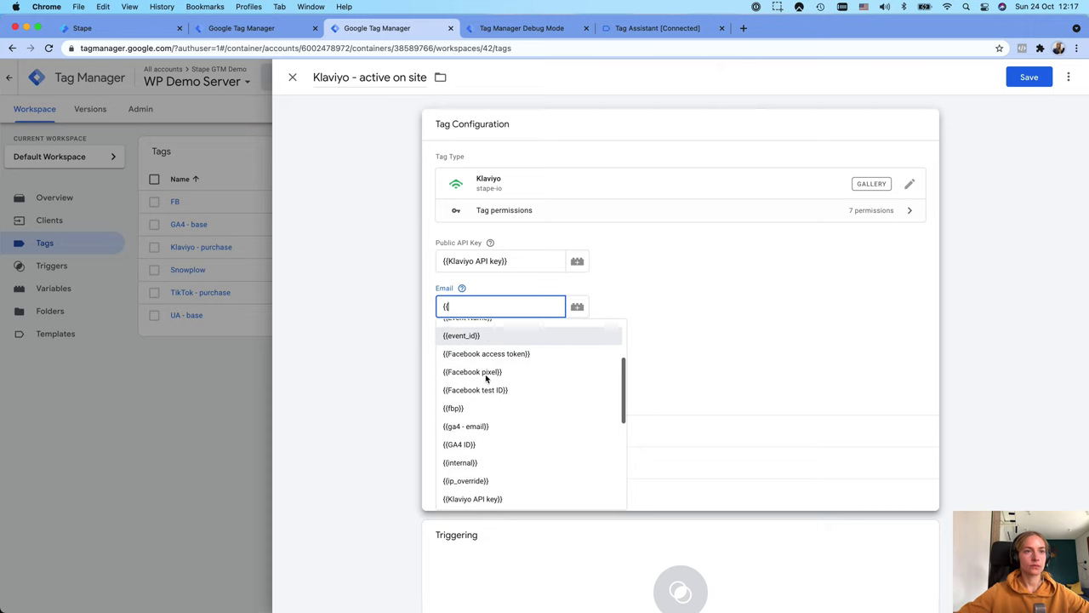
click(494, 426)
Step: Add the All Pages trigger to the Klaviyo - active on site tag and save the tag
scroll(607, 458, down, 2)
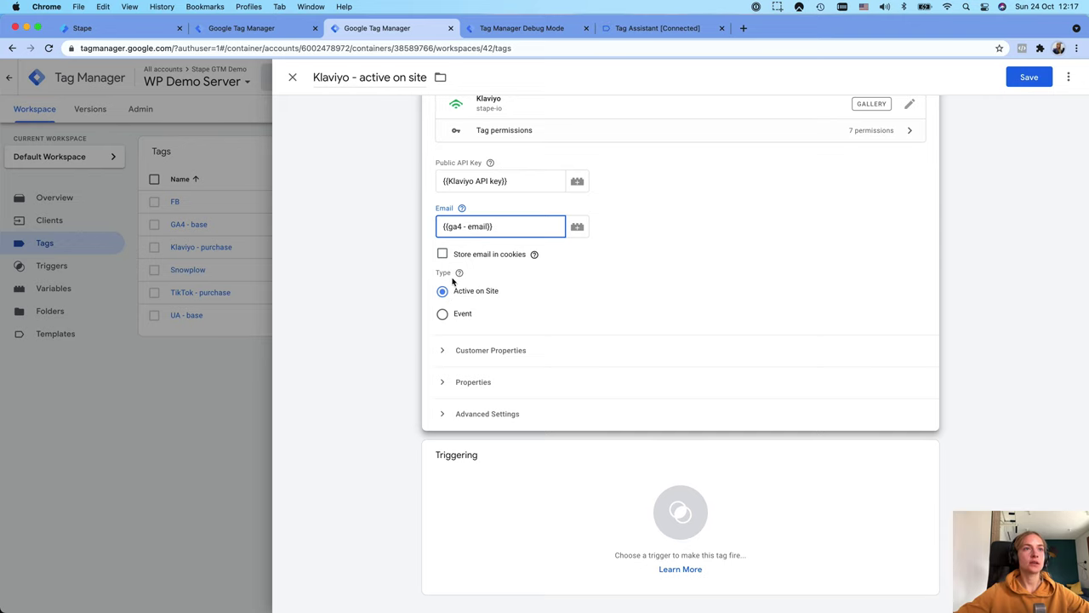
click(596, 517)
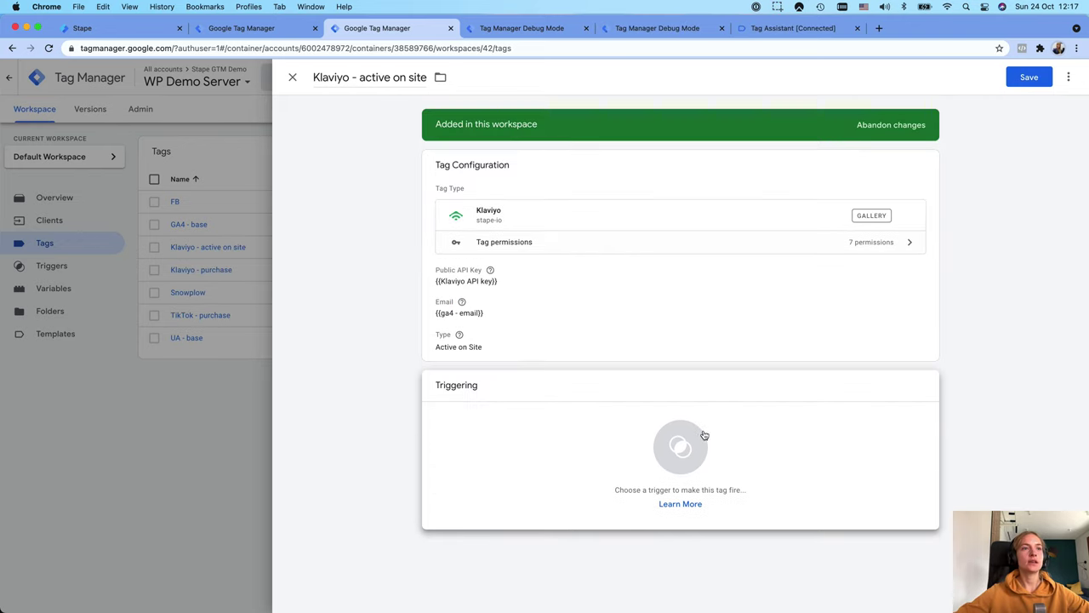
click(686, 439)
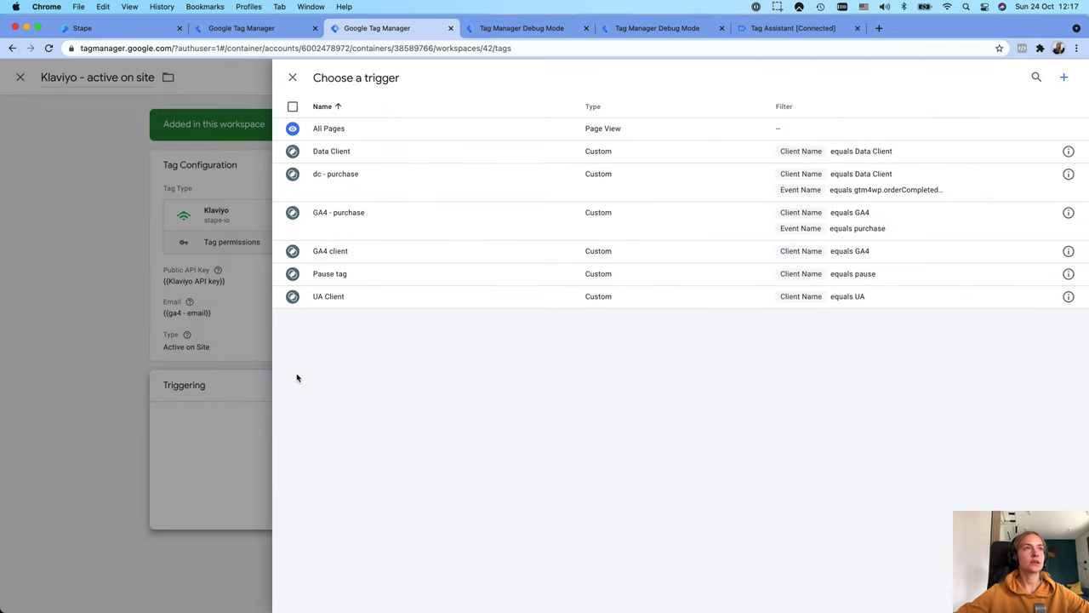
click(515, 126)
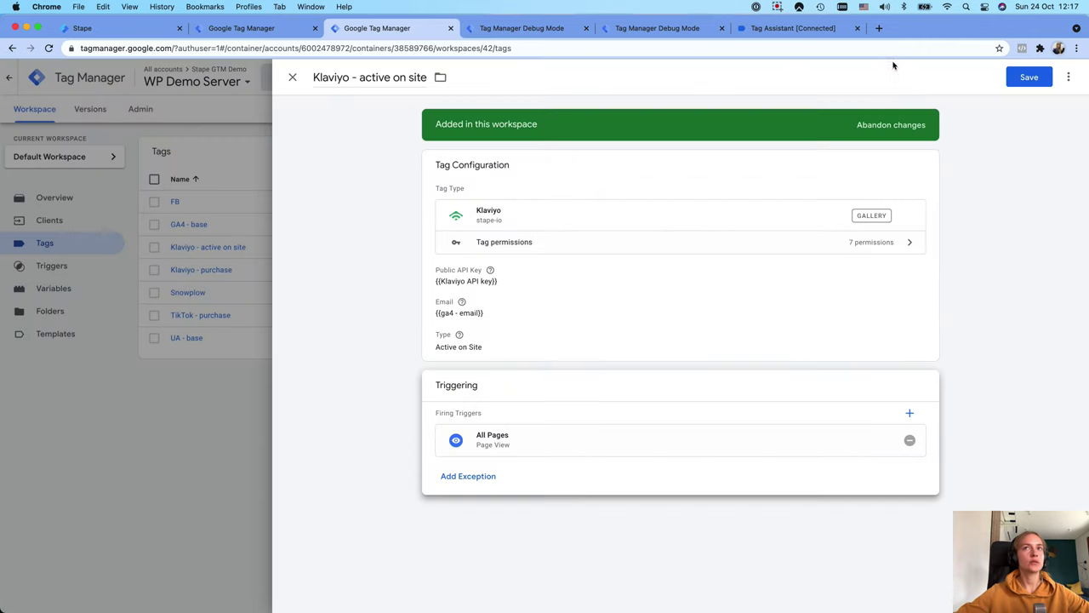
click(1029, 76)
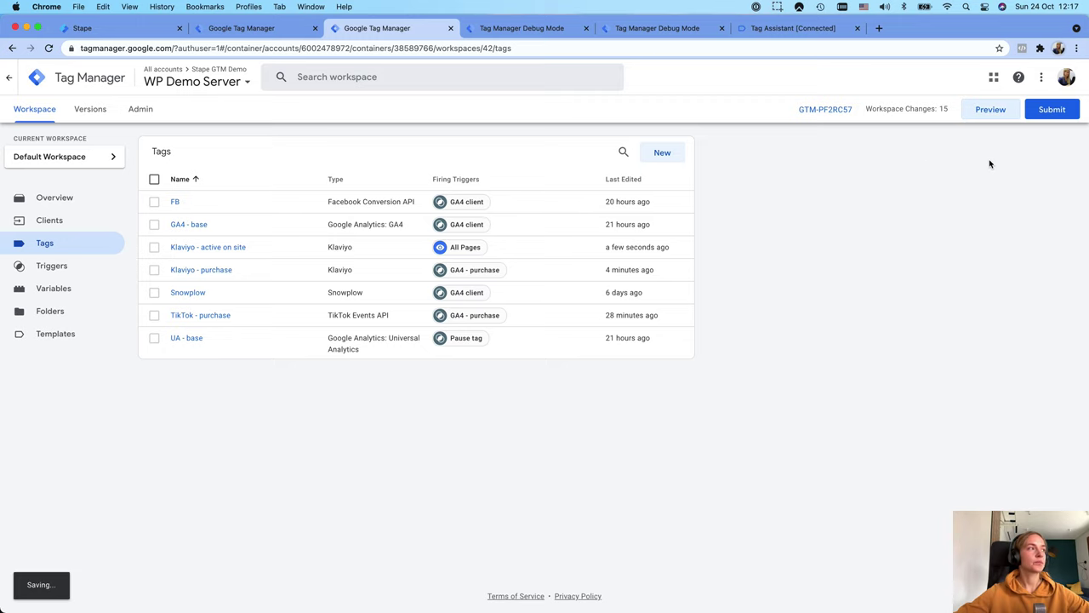
Step: Start a new preview of the server container and close the redundant empty debug session
click(987, 108)
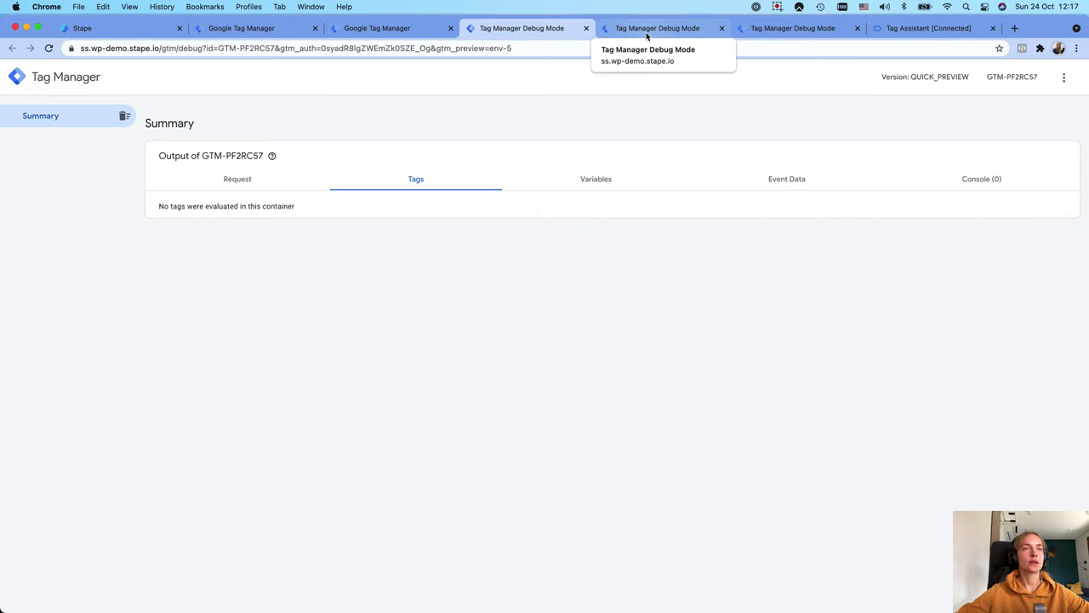
click(647, 32)
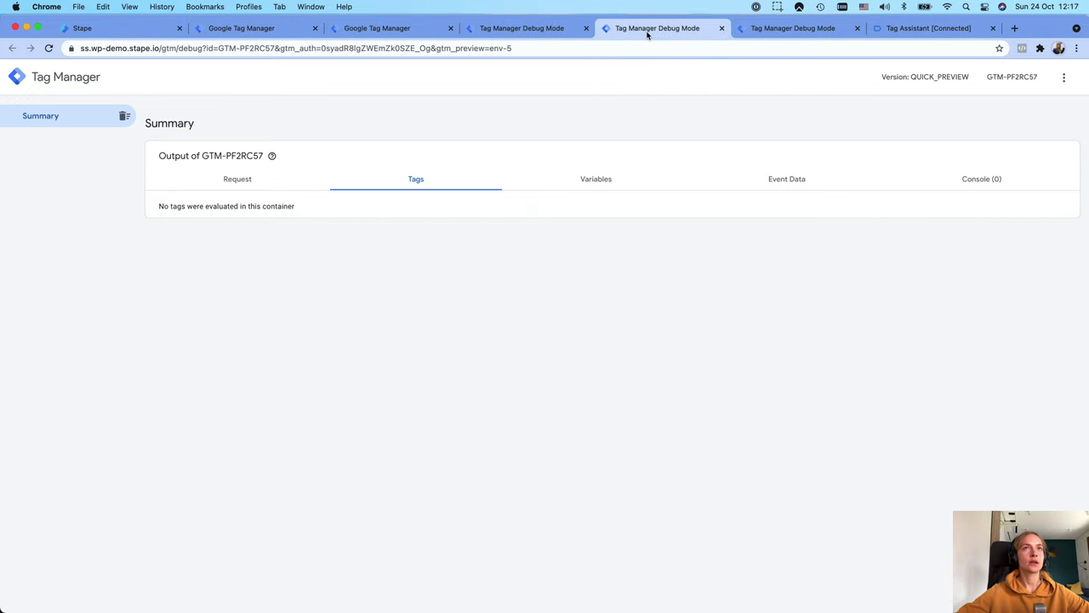
click(722, 28)
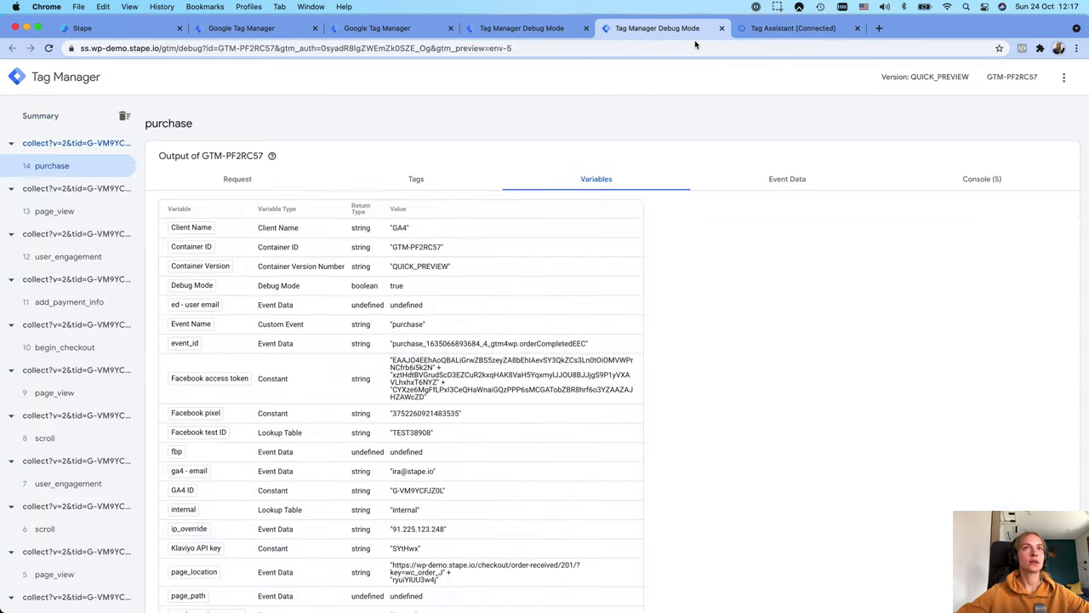
Step: Open the demo store's Checkout page to send test requests, and check the incoming collect requests in the new server debug session
click(339, 140)
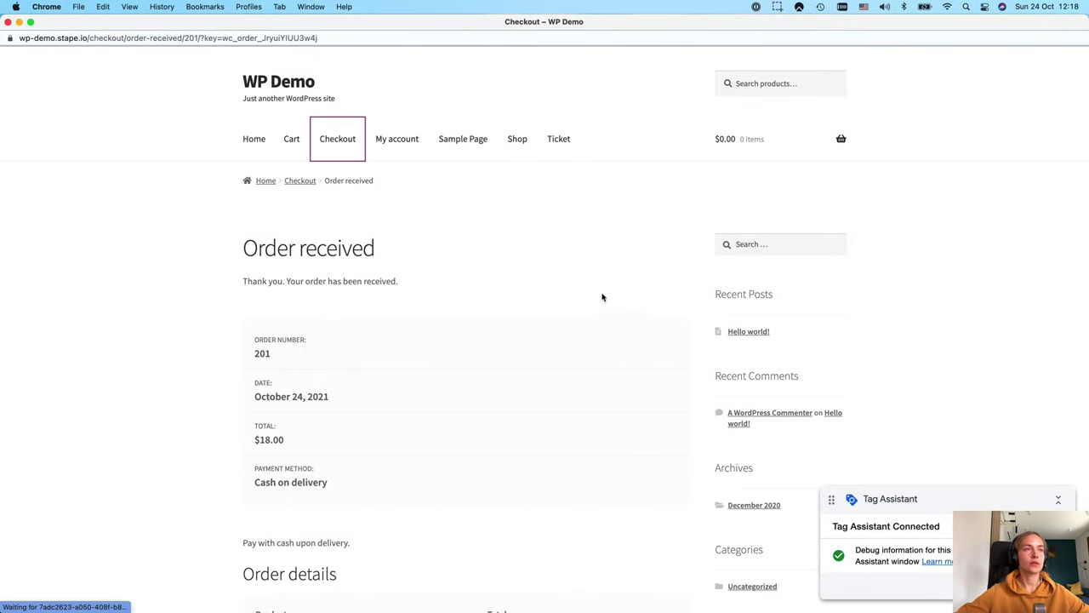
key(super+grave)
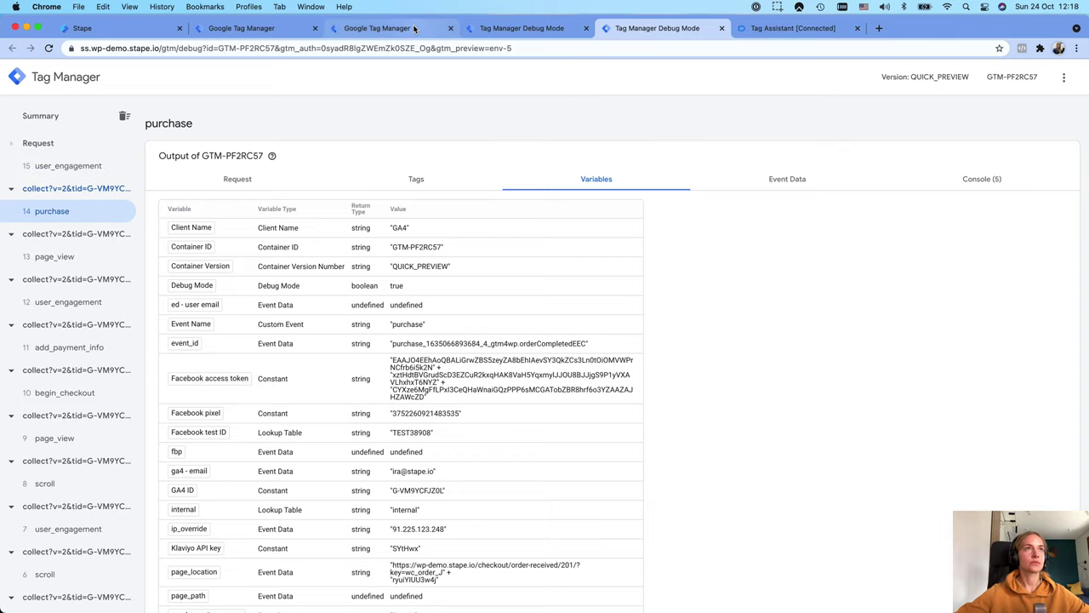
click(415, 29)
click(541, 34)
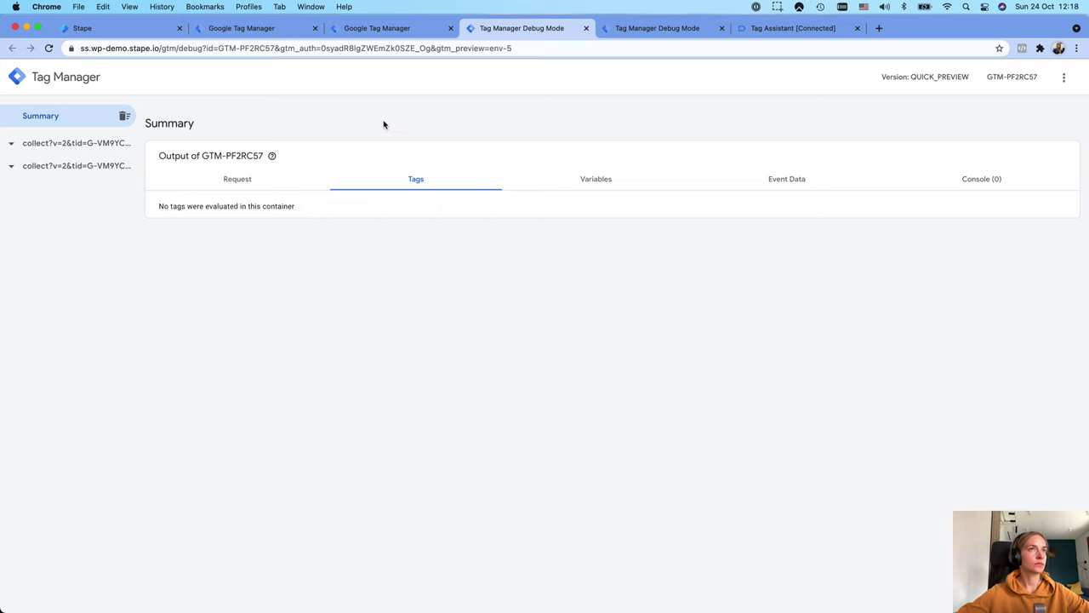
click(11, 145)
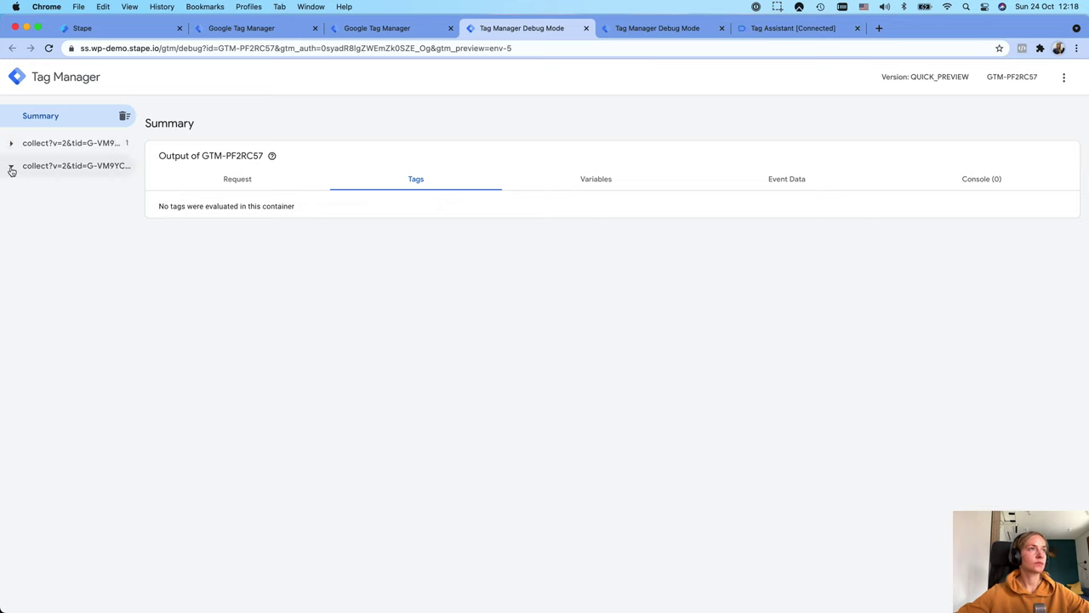
click(11, 168)
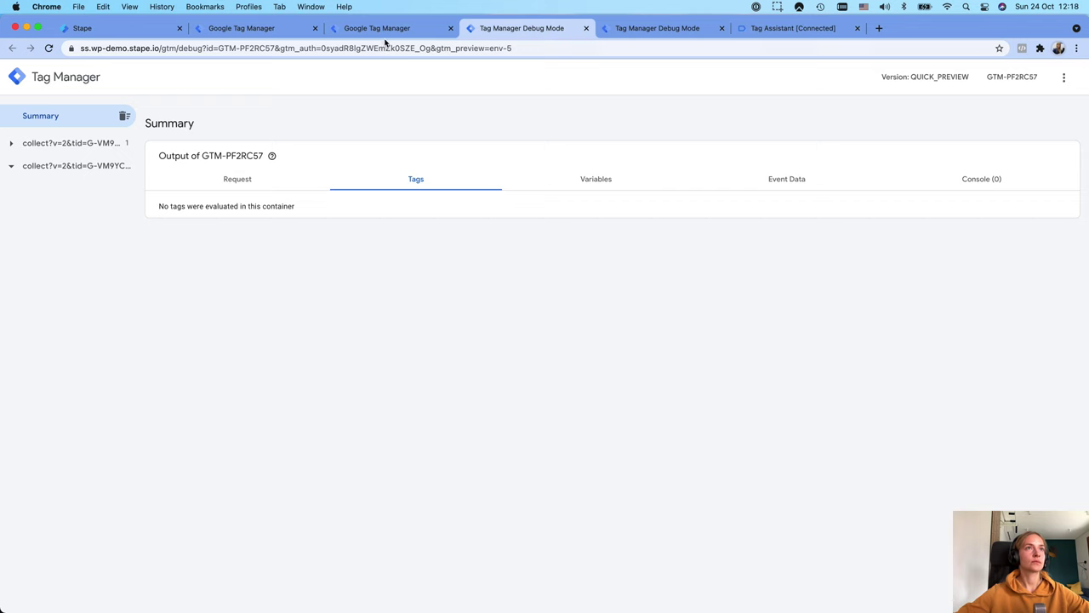
Step: Check the latest page_view event in the older debug session, close that session, and return to the new one
click(662, 29)
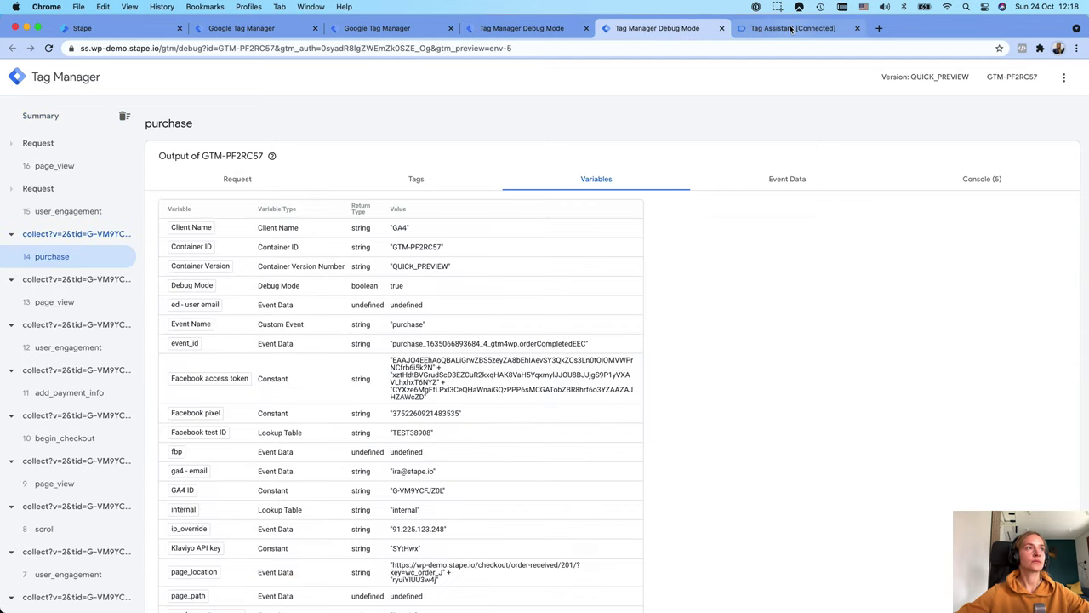
click(72, 176)
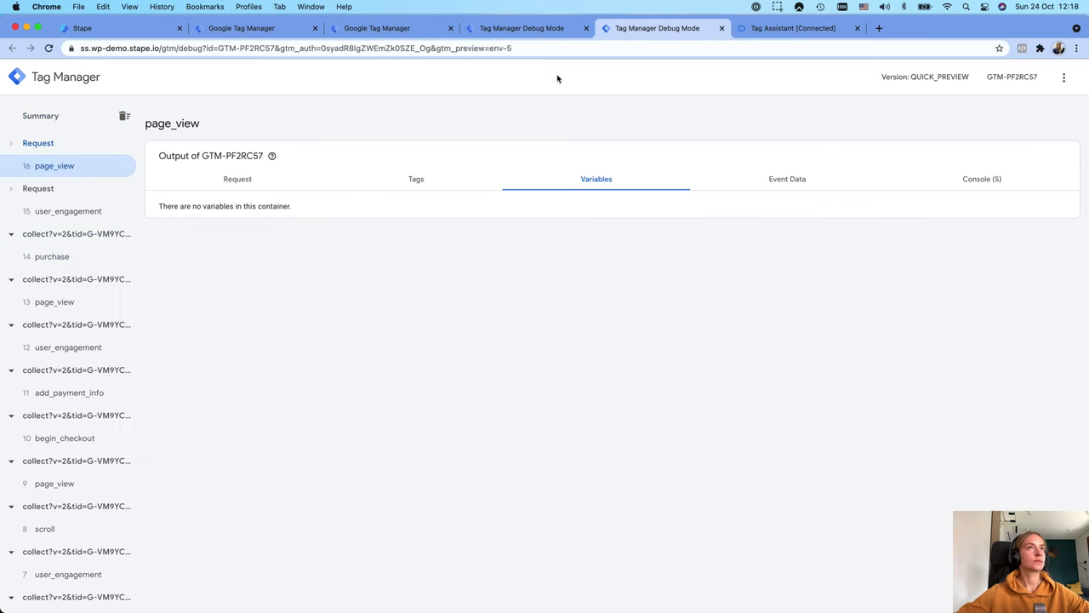
click(722, 28)
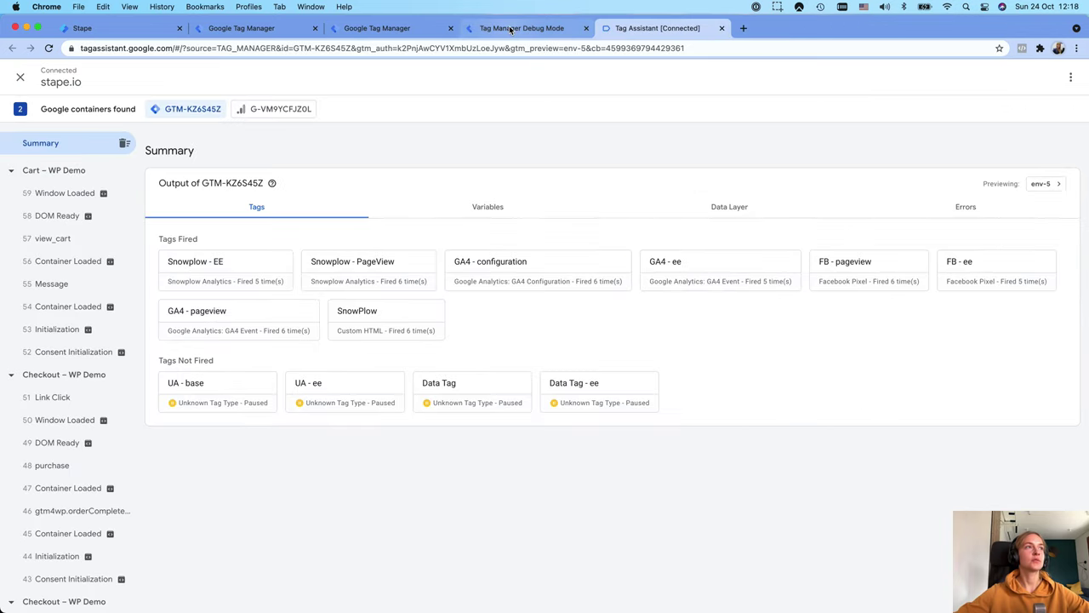
click(536, 28)
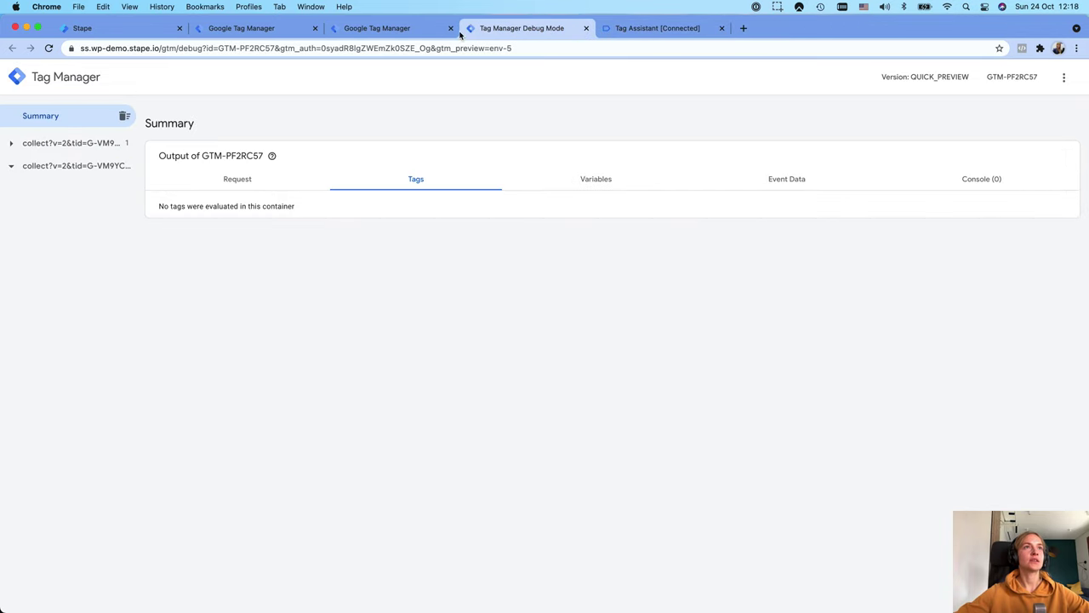
Step: Close the old server debug session and the old Tag Assistant session
click(401, 28)
click(508, 28)
click(585, 28)
click(585, 28)
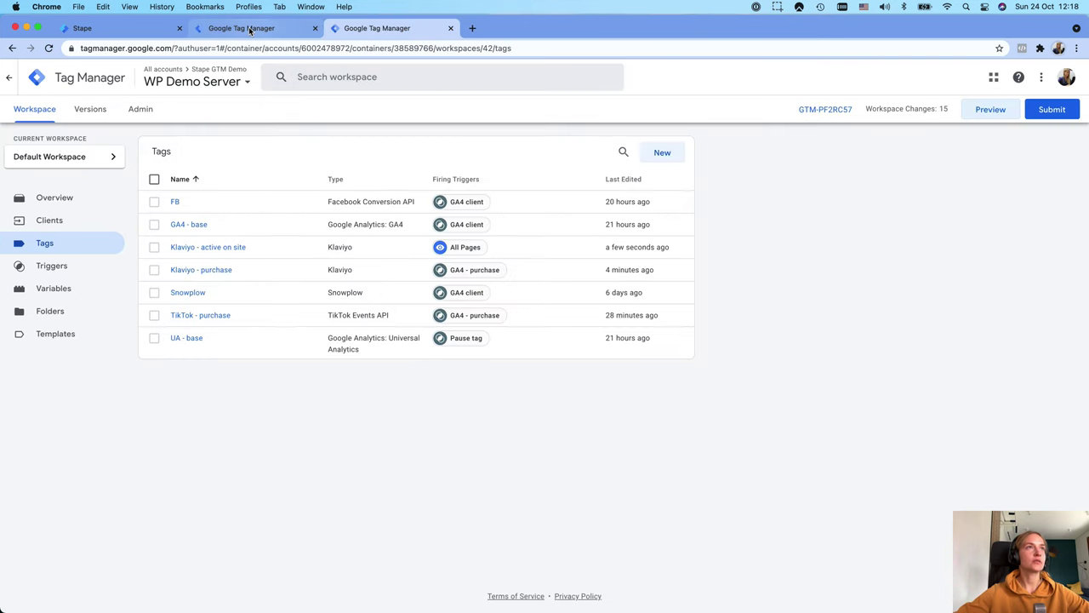
Step: Start new previews of both the WP Demo Web and WP Demo Server containers
click(246, 28)
key(ctrl+Tab)
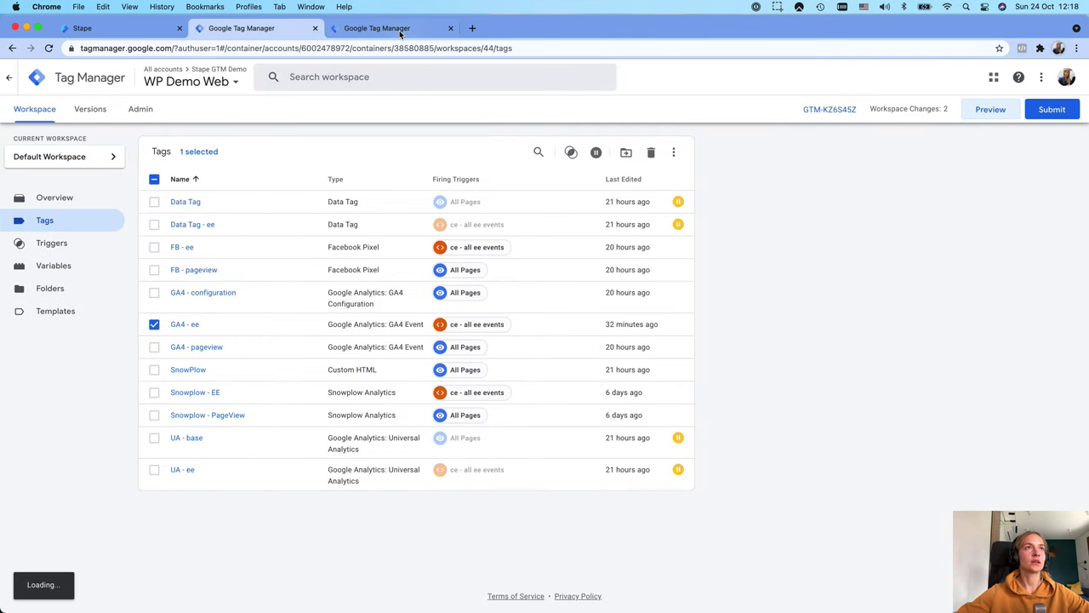
click(979, 112)
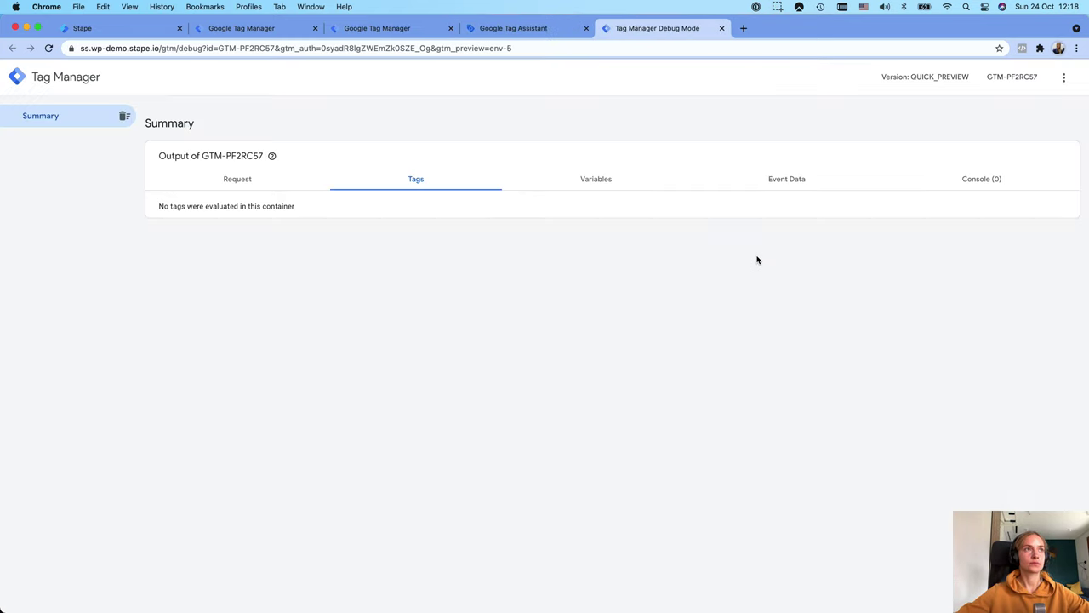
click(509, 29)
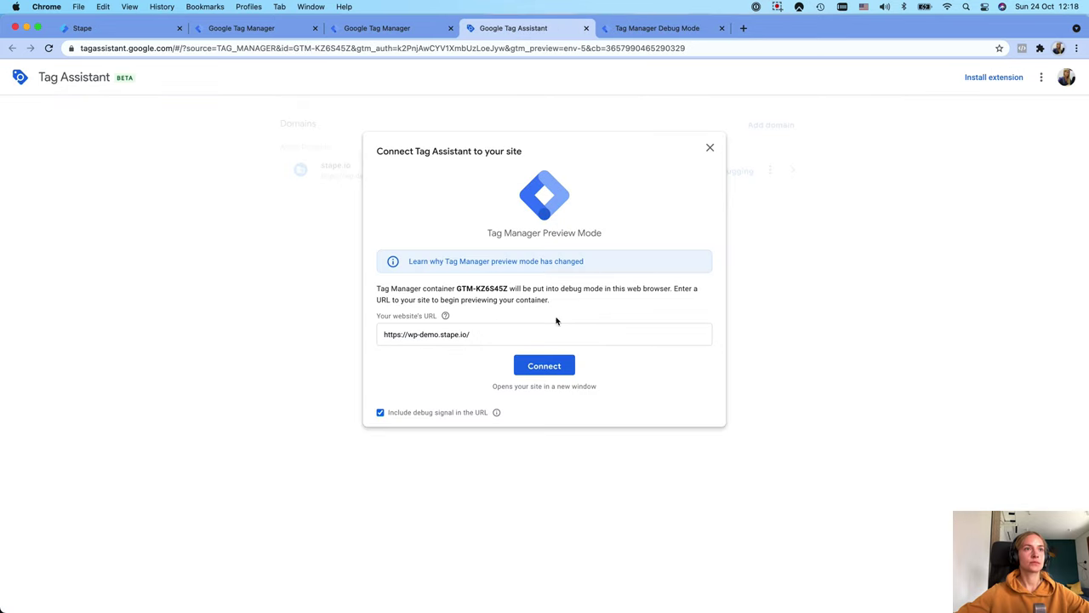
click(553, 364)
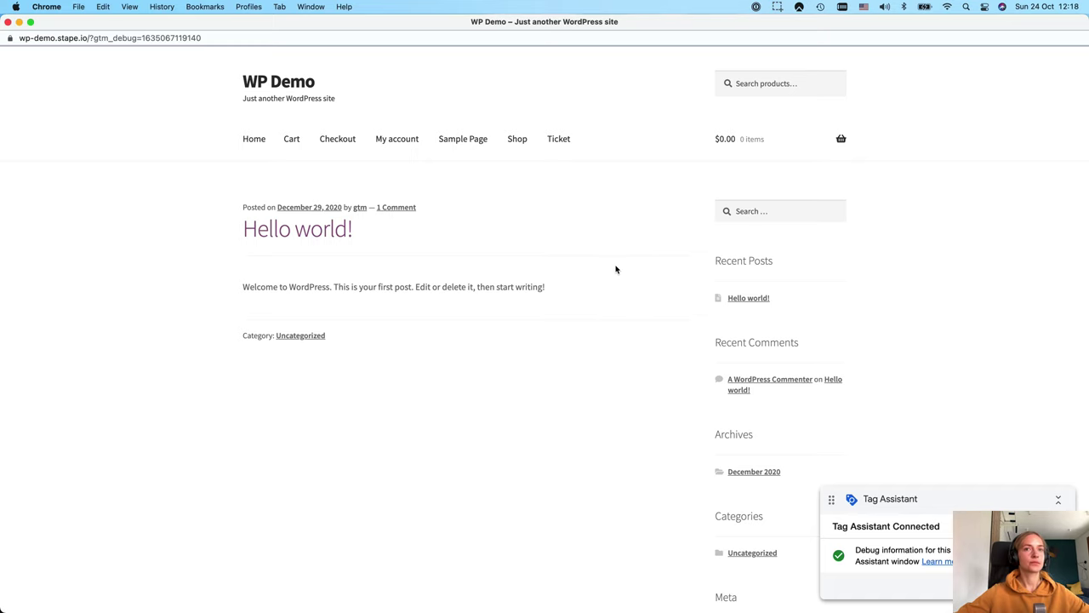
key(ctrl+Left)
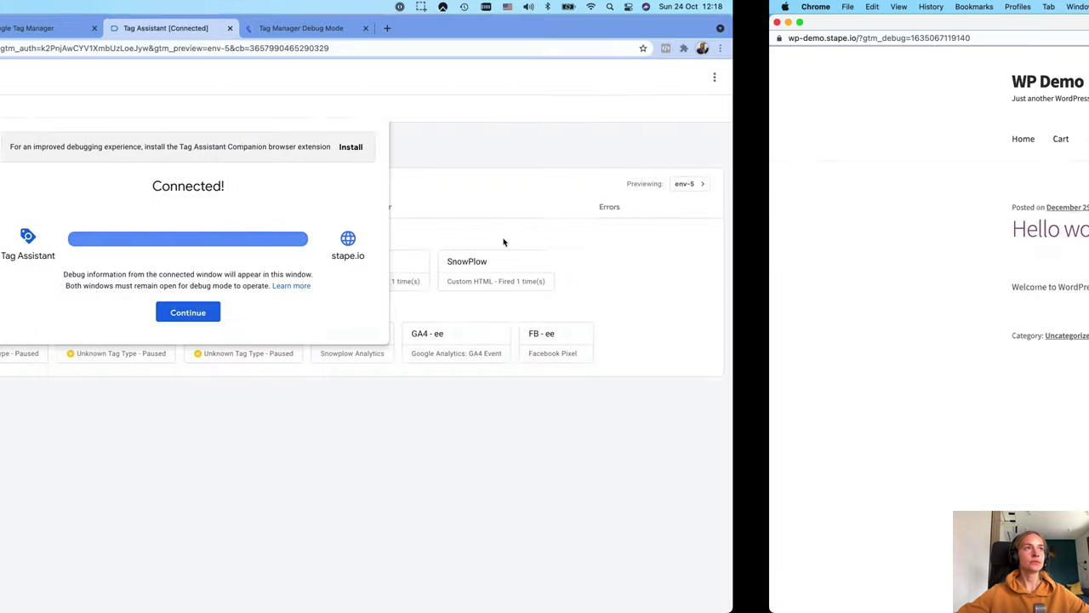
click(521, 321)
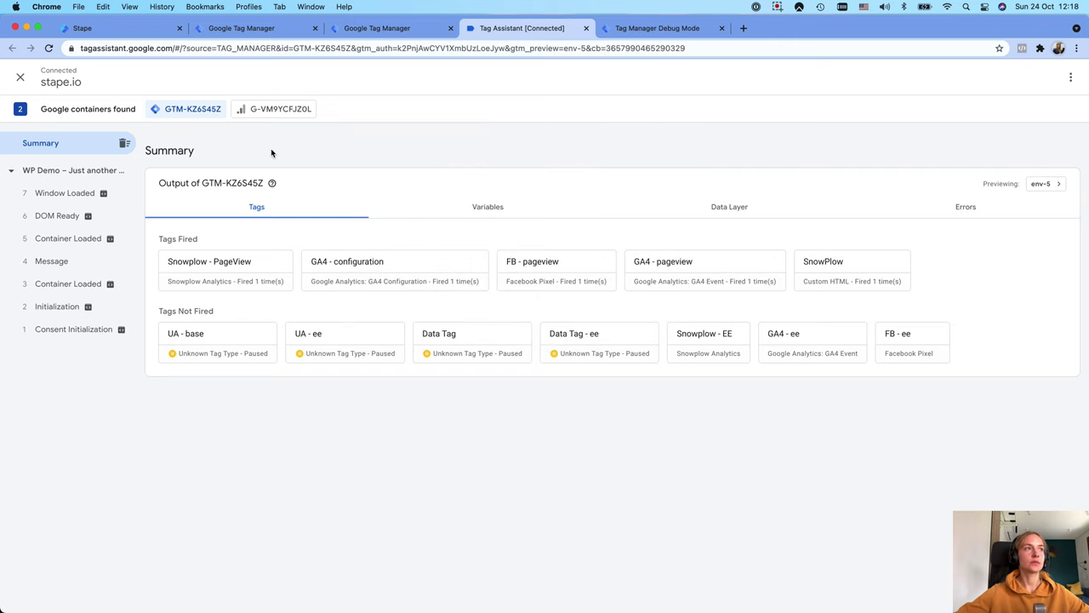
Step: In the server debug session, open the details of the Klaviyo - active on site tag for the page_view event
click(668, 28)
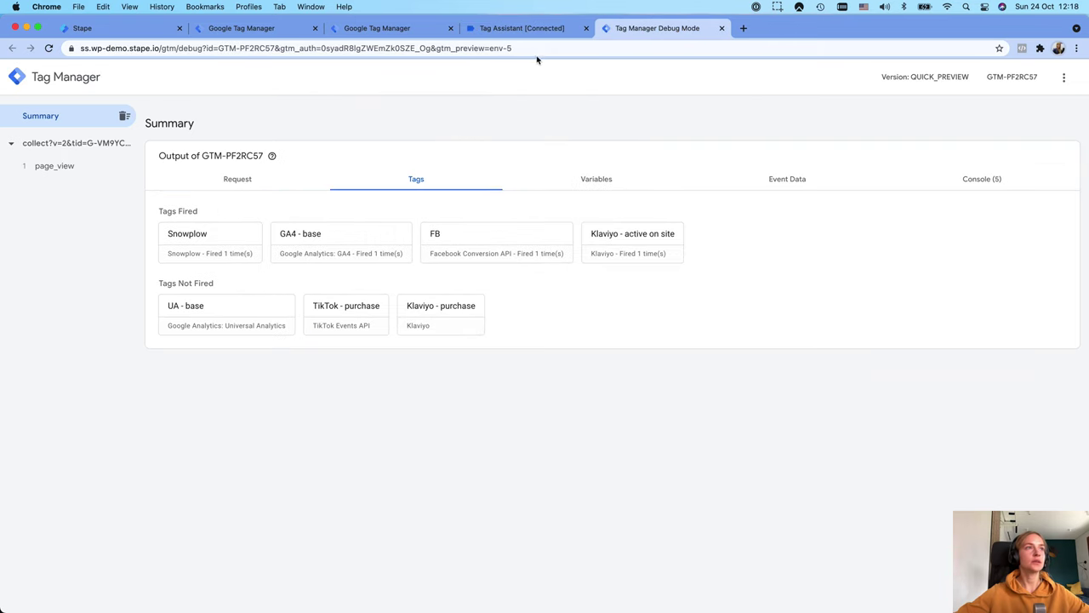
click(77, 166)
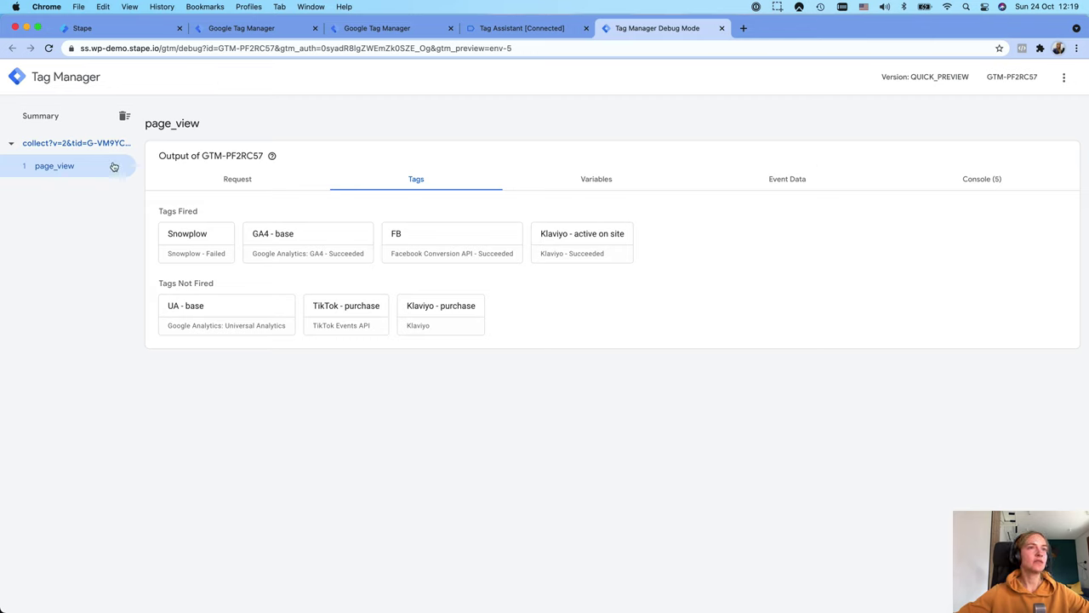
click(597, 244)
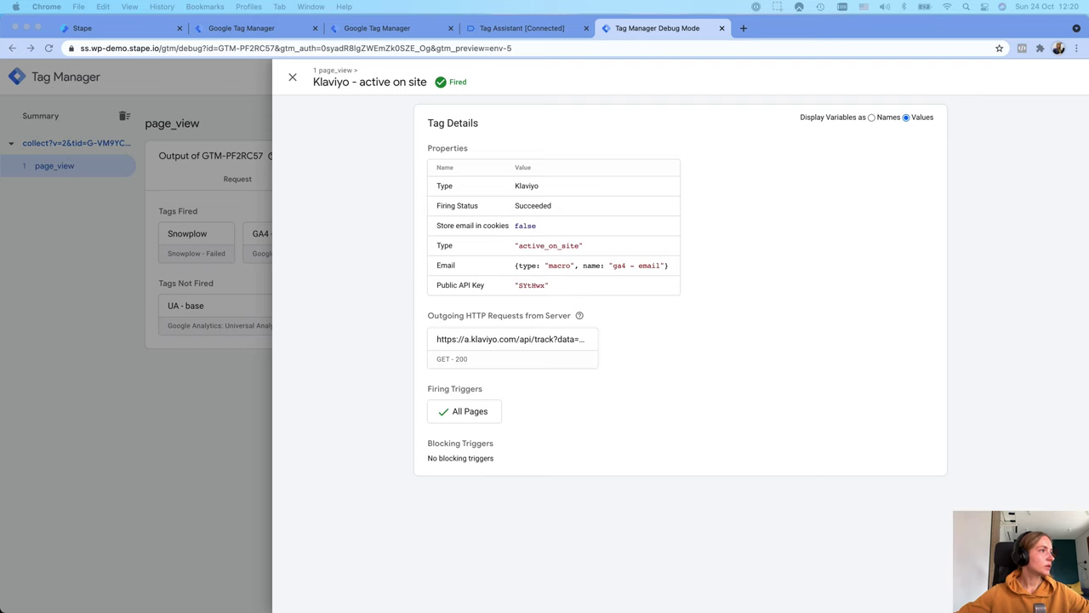
Step: Switch to Klaviyo in Safari, check the page recorded in the profile's latest Active on Site event, and return to the server debug session
key(super+Tab)
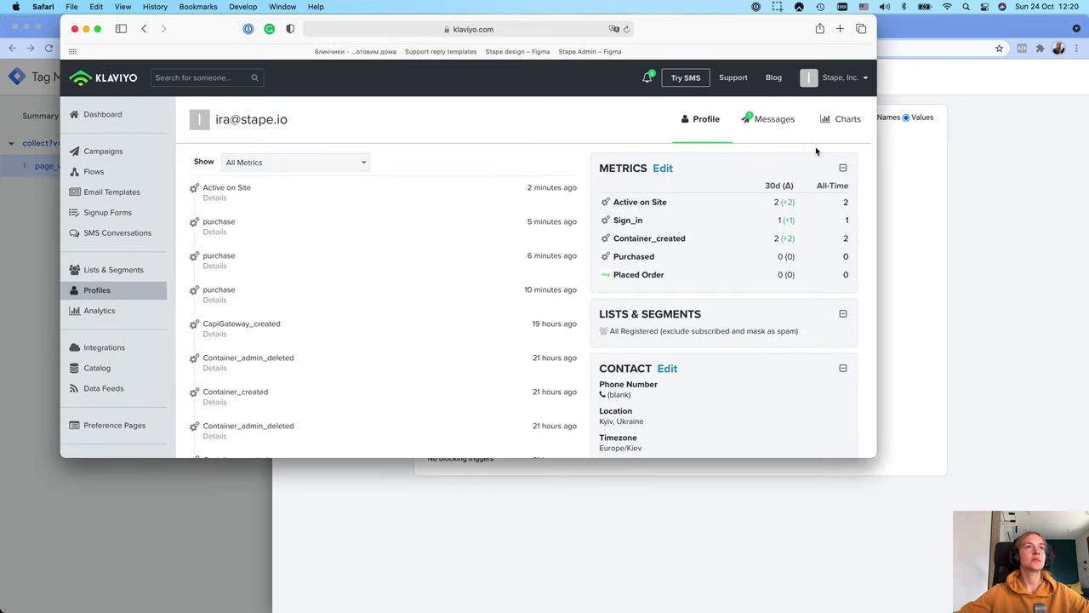
double_click(672, 43)
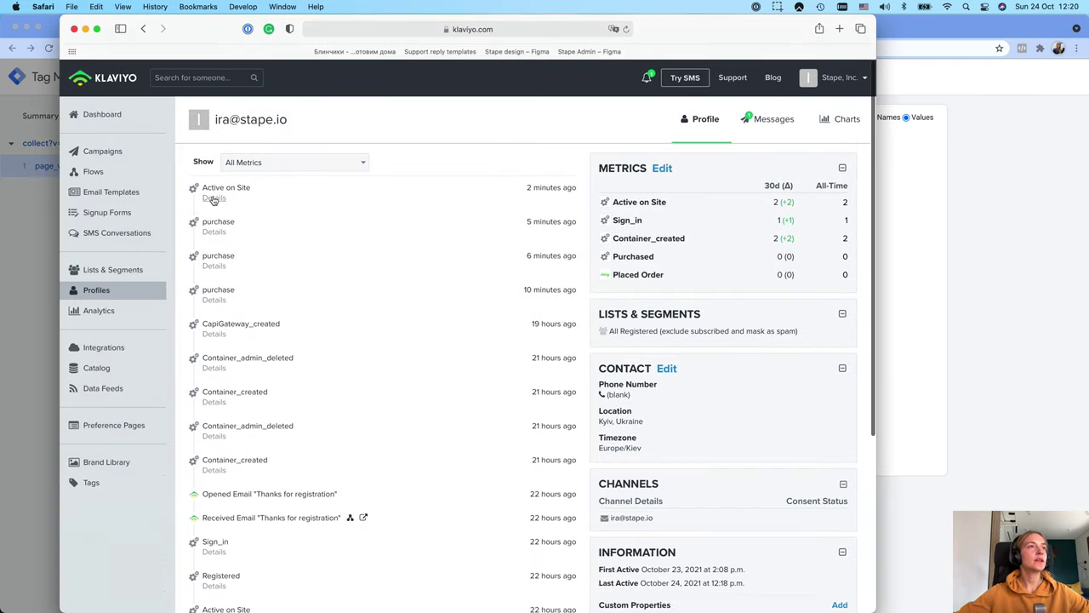
click(218, 199)
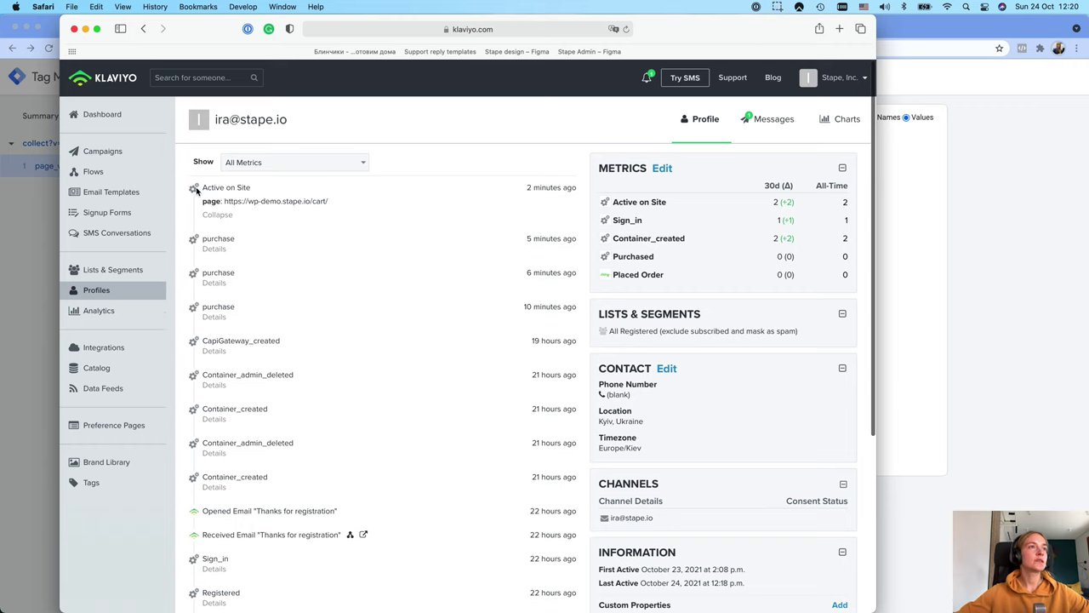
drag(225, 201, 346, 204)
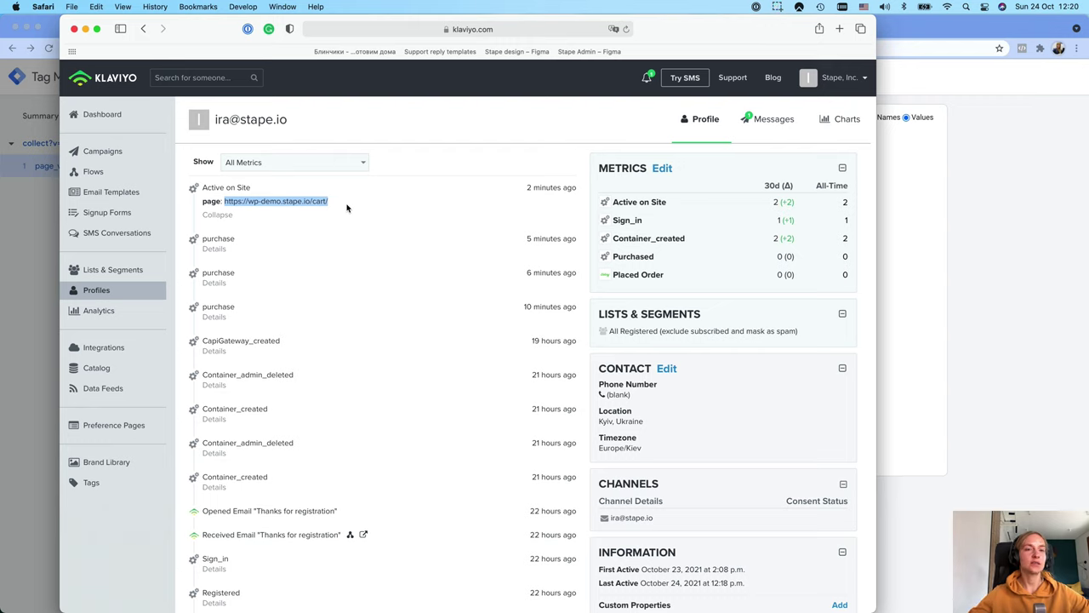
triple_click(227, 189)
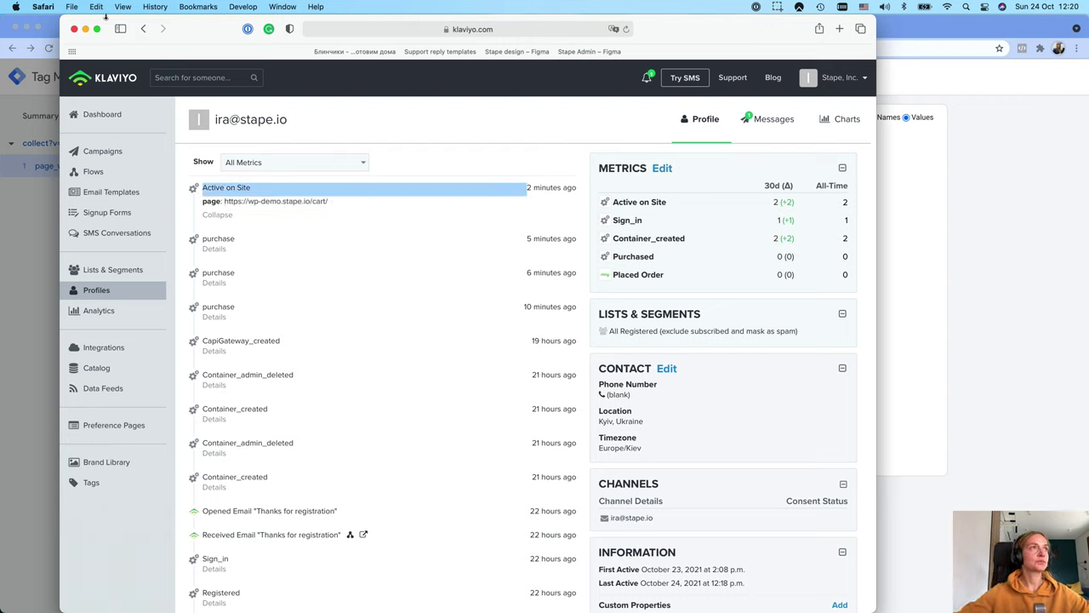
key(super+Tab)
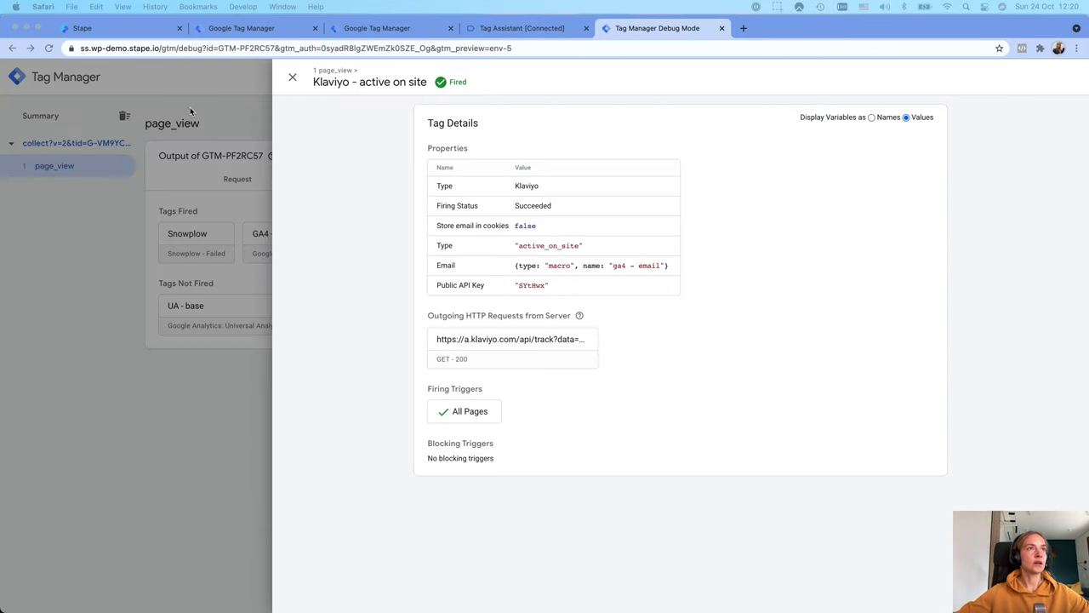
Step: Close the Klaviyo - active on site tag details and return to the WP Demo Server container's tag list
click(292, 77)
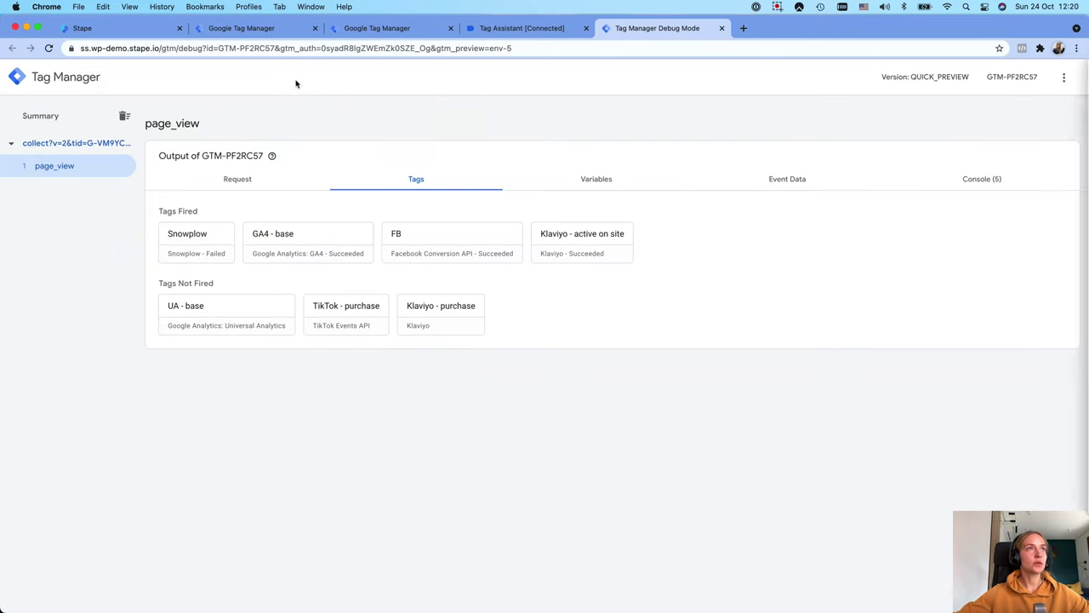
click(499, 31)
click(392, 31)
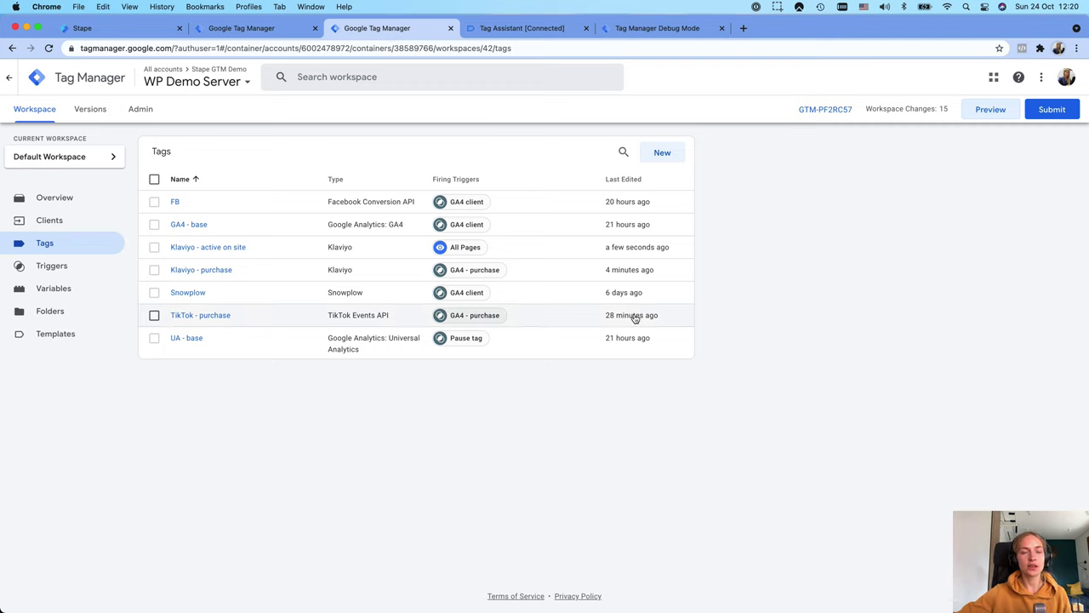
mouse_move(635, 317)
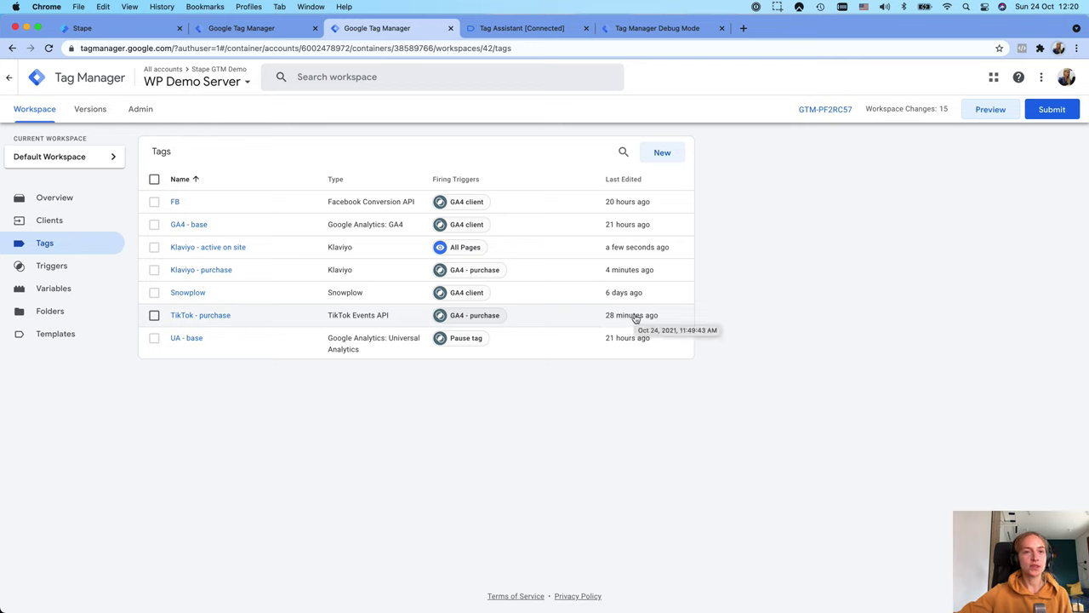